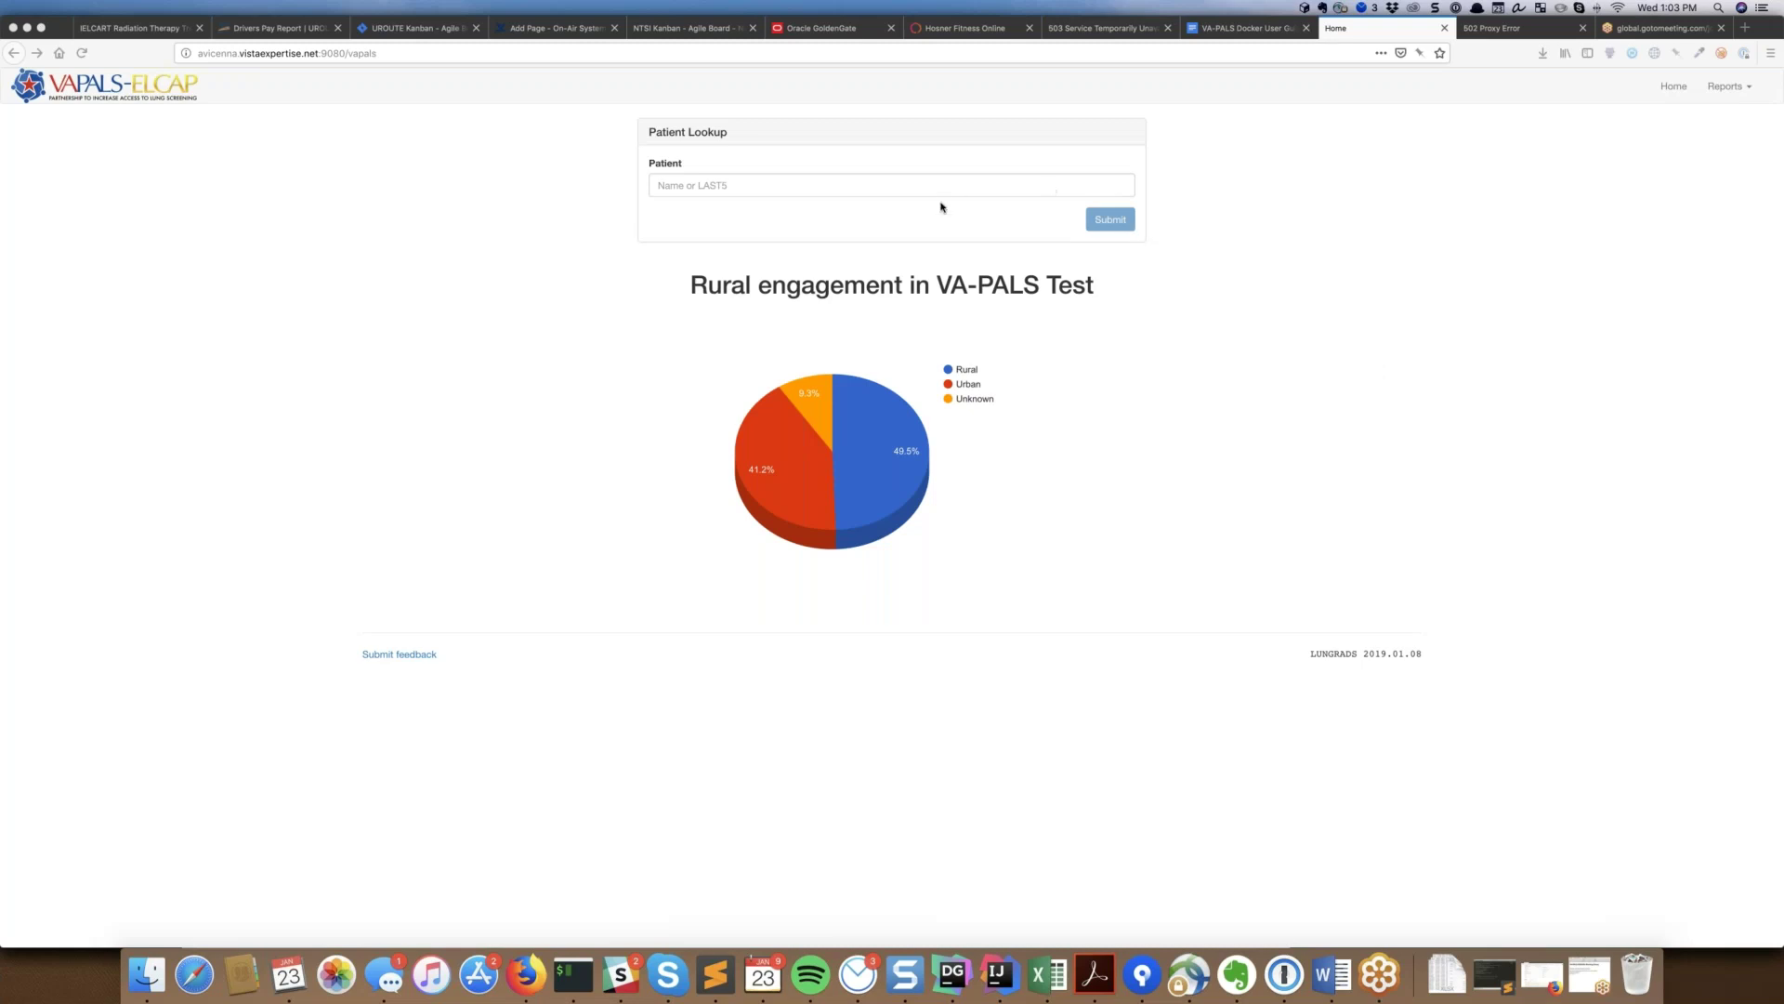
# Look up the first patient matching 'di' and open their Case Review
pyautogui.click(819, 190)
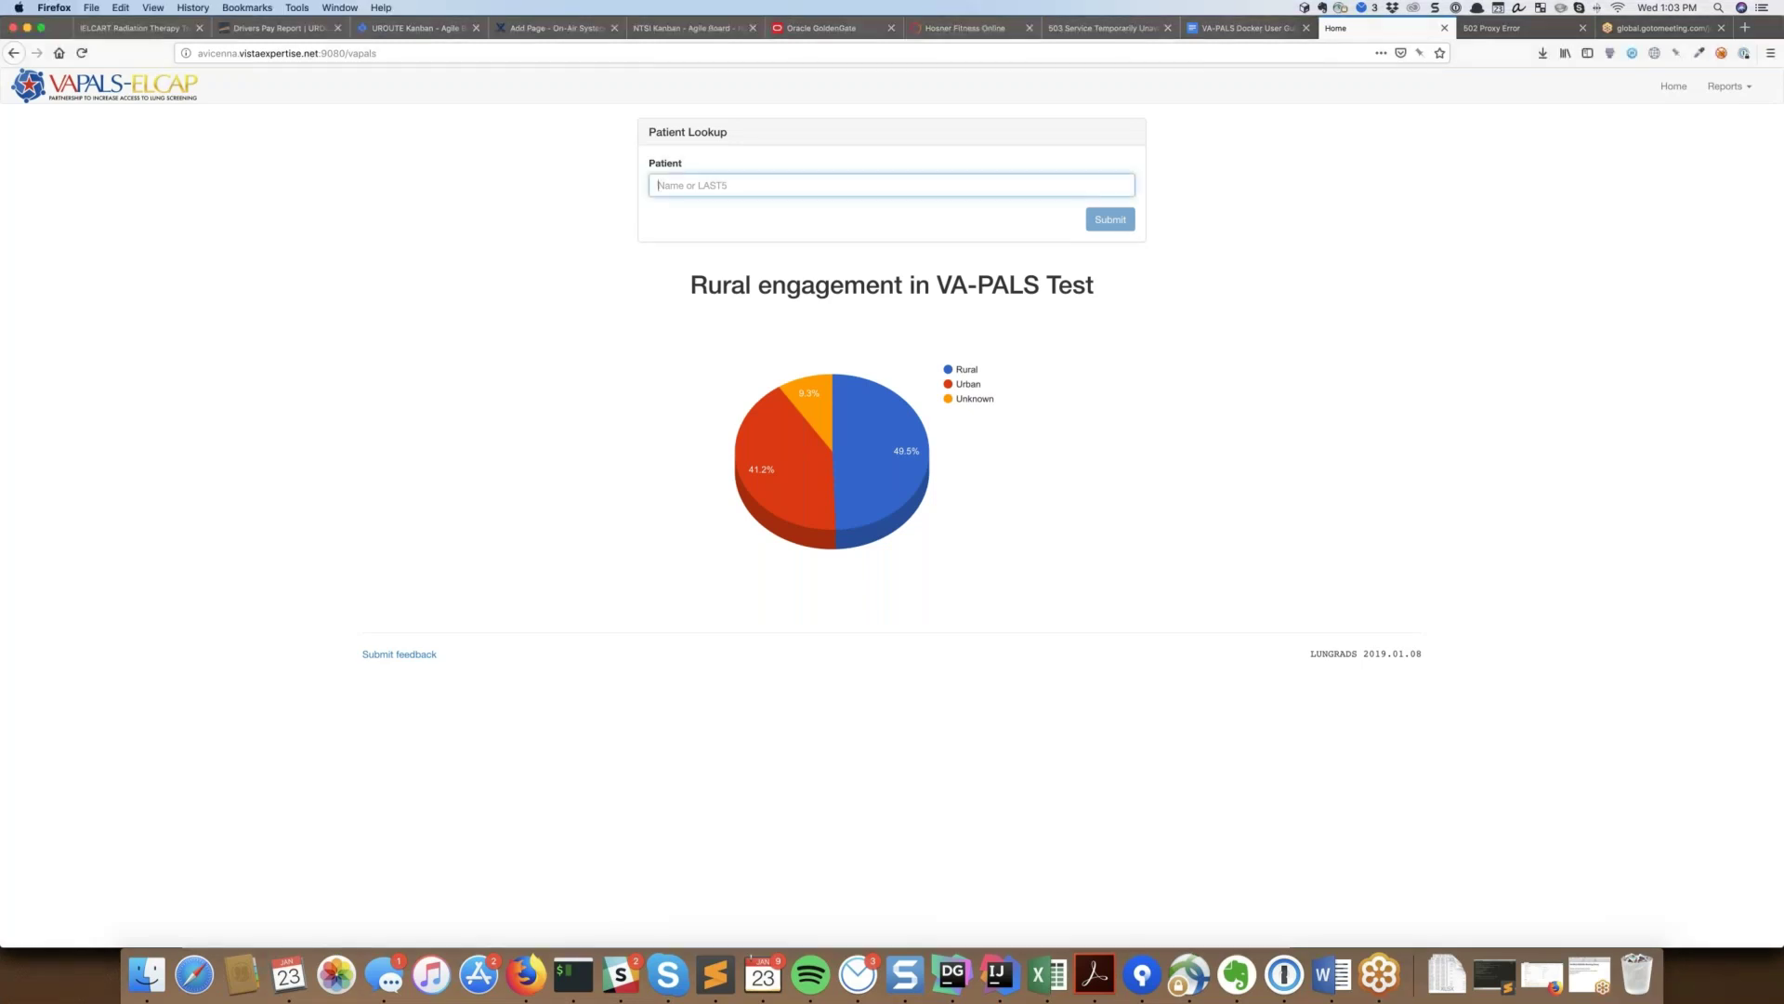
pyautogui.write('di')
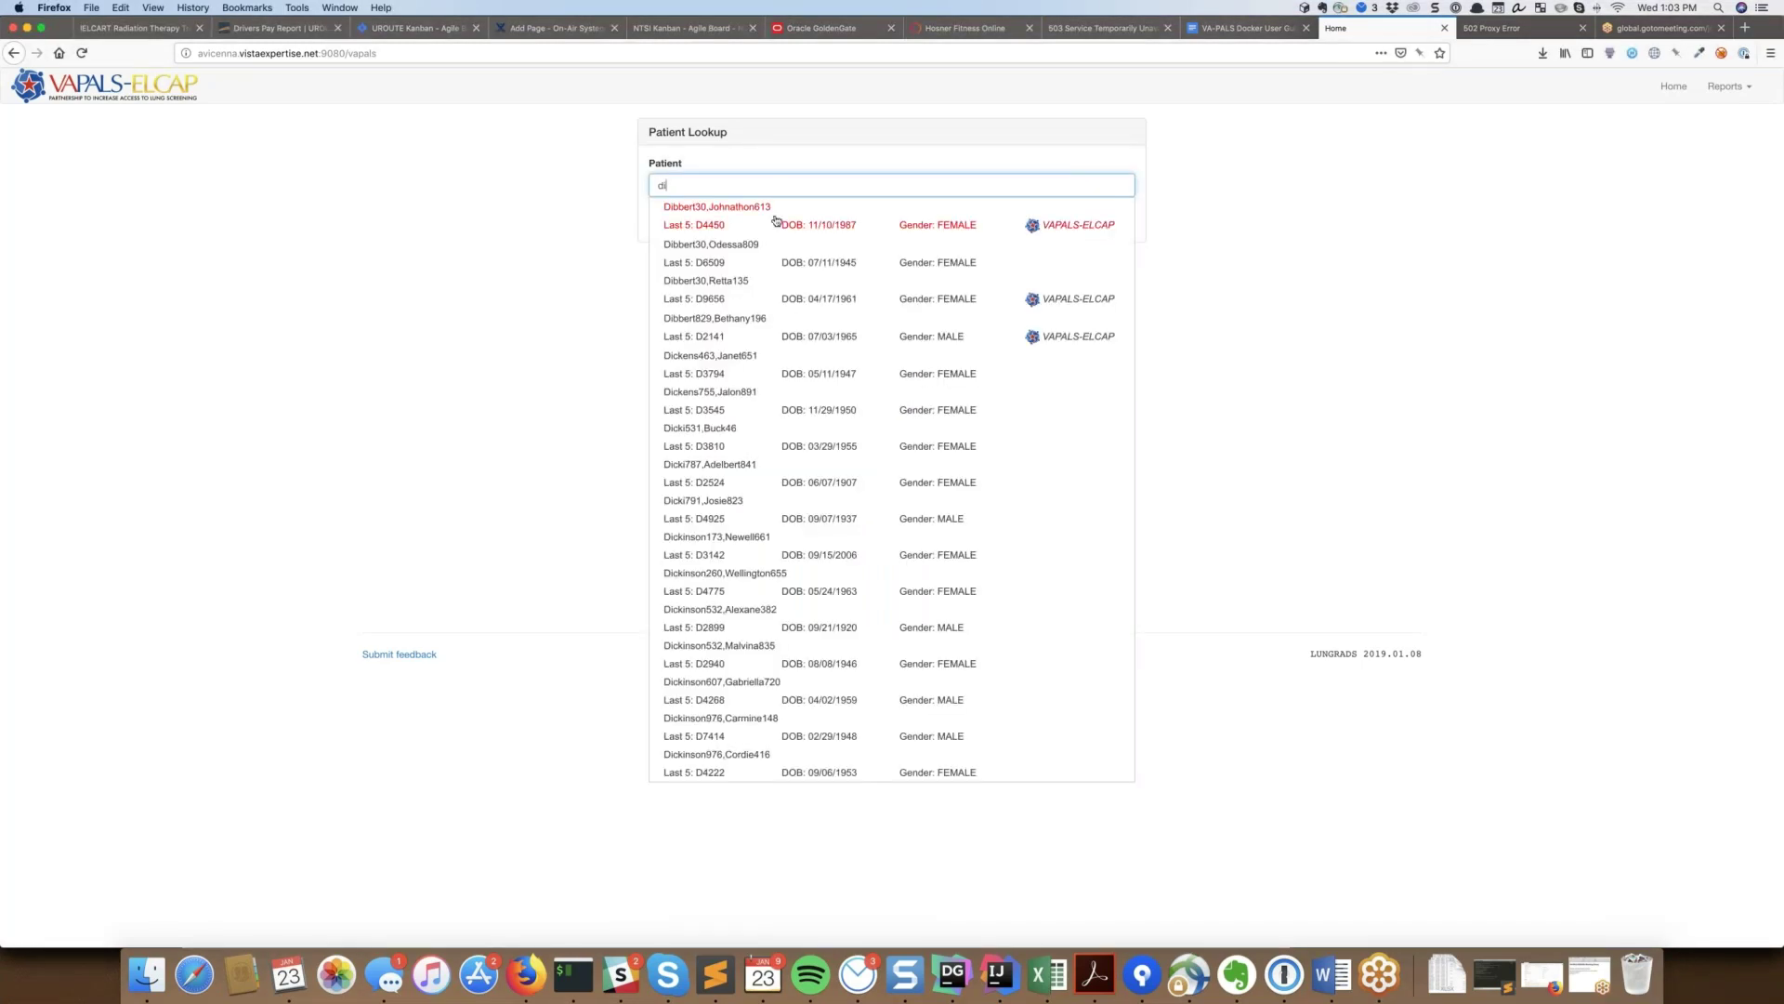
pyautogui.click(756, 223)
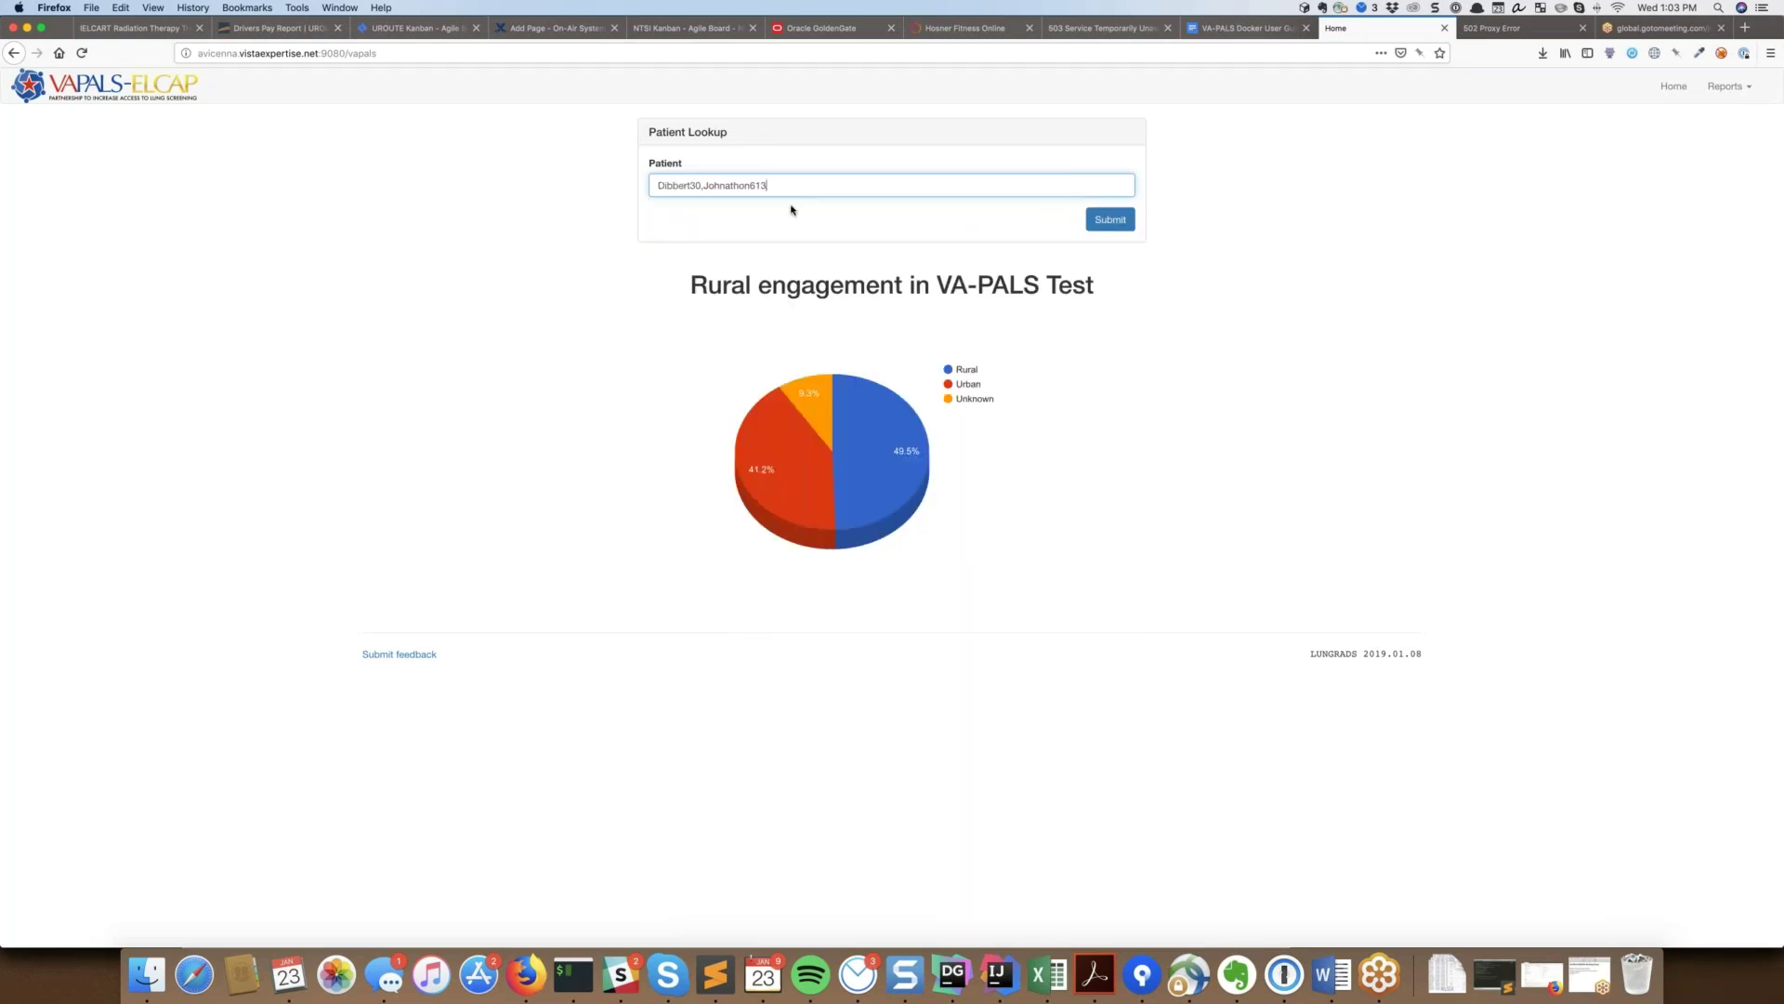
pyautogui.click(1109, 221)
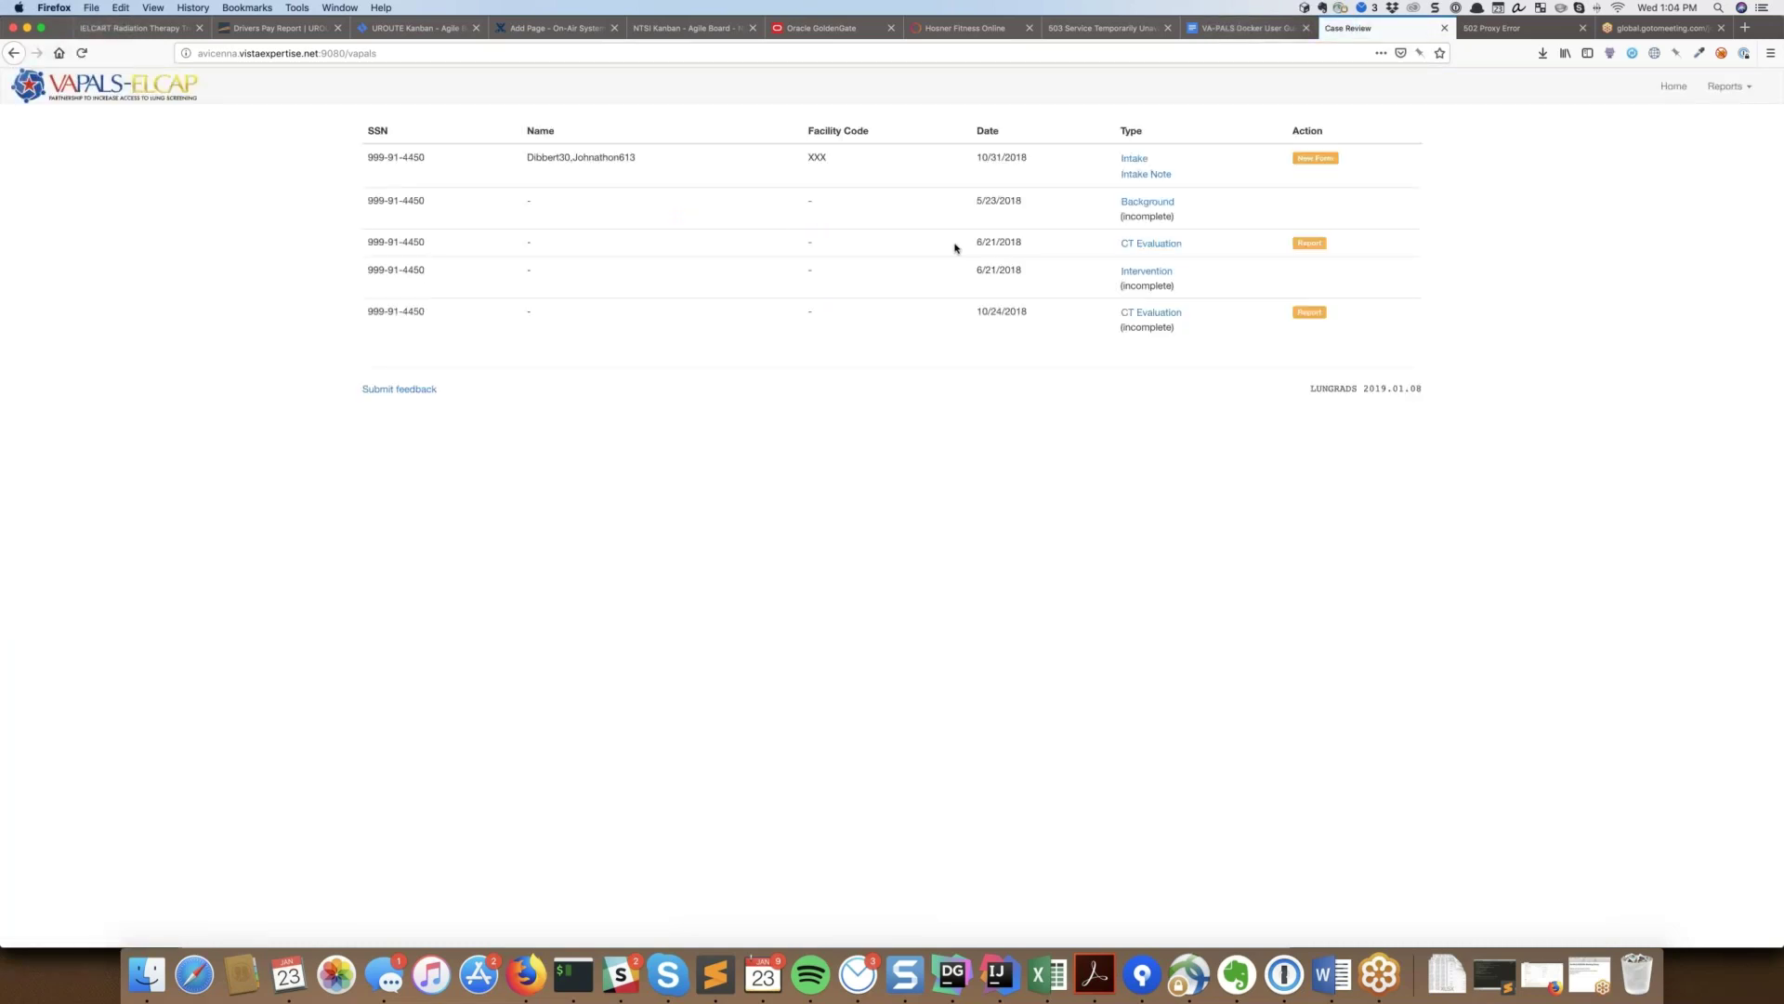
# Open the patient's incomplete Background form from the Case Review table
pyautogui.click(1132, 205)
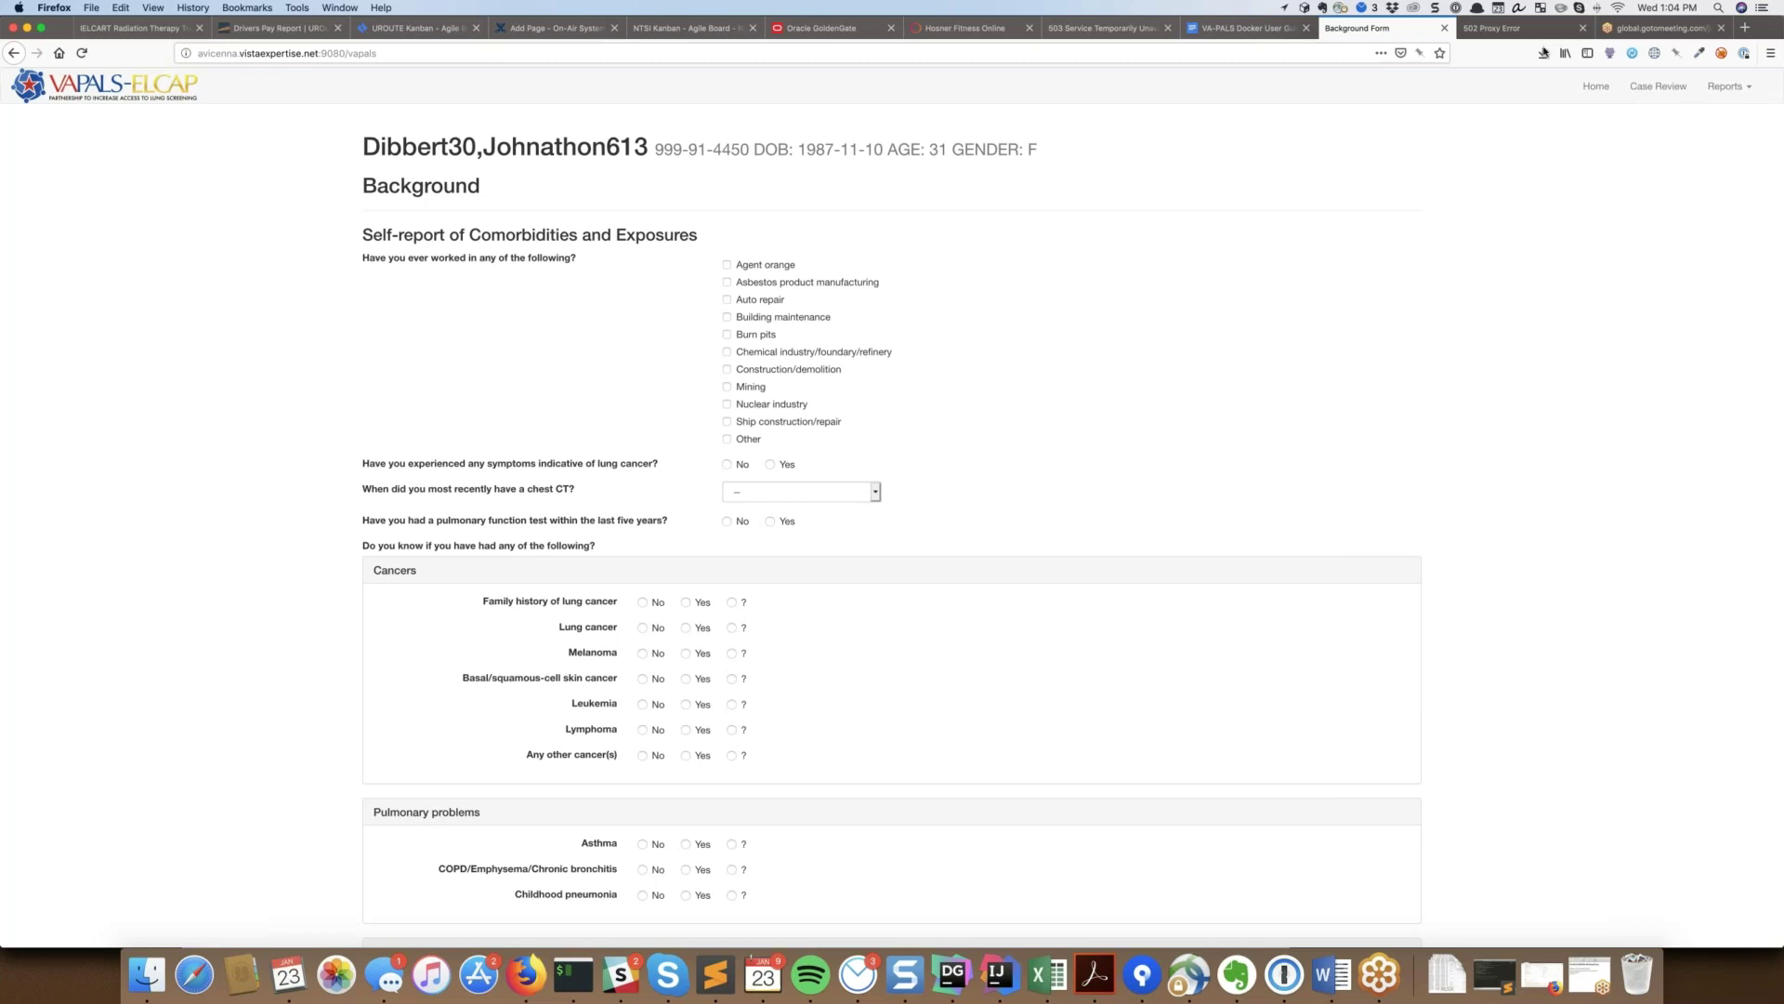
# Zoom the page to 150% and tick Other among past workplaces
pyautogui.click(1295, 257)
pyautogui.press('super+equal')
pyautogui.press('super+equal')
pyautogui.press('super+equal')
pyautogui.press('super+equal')
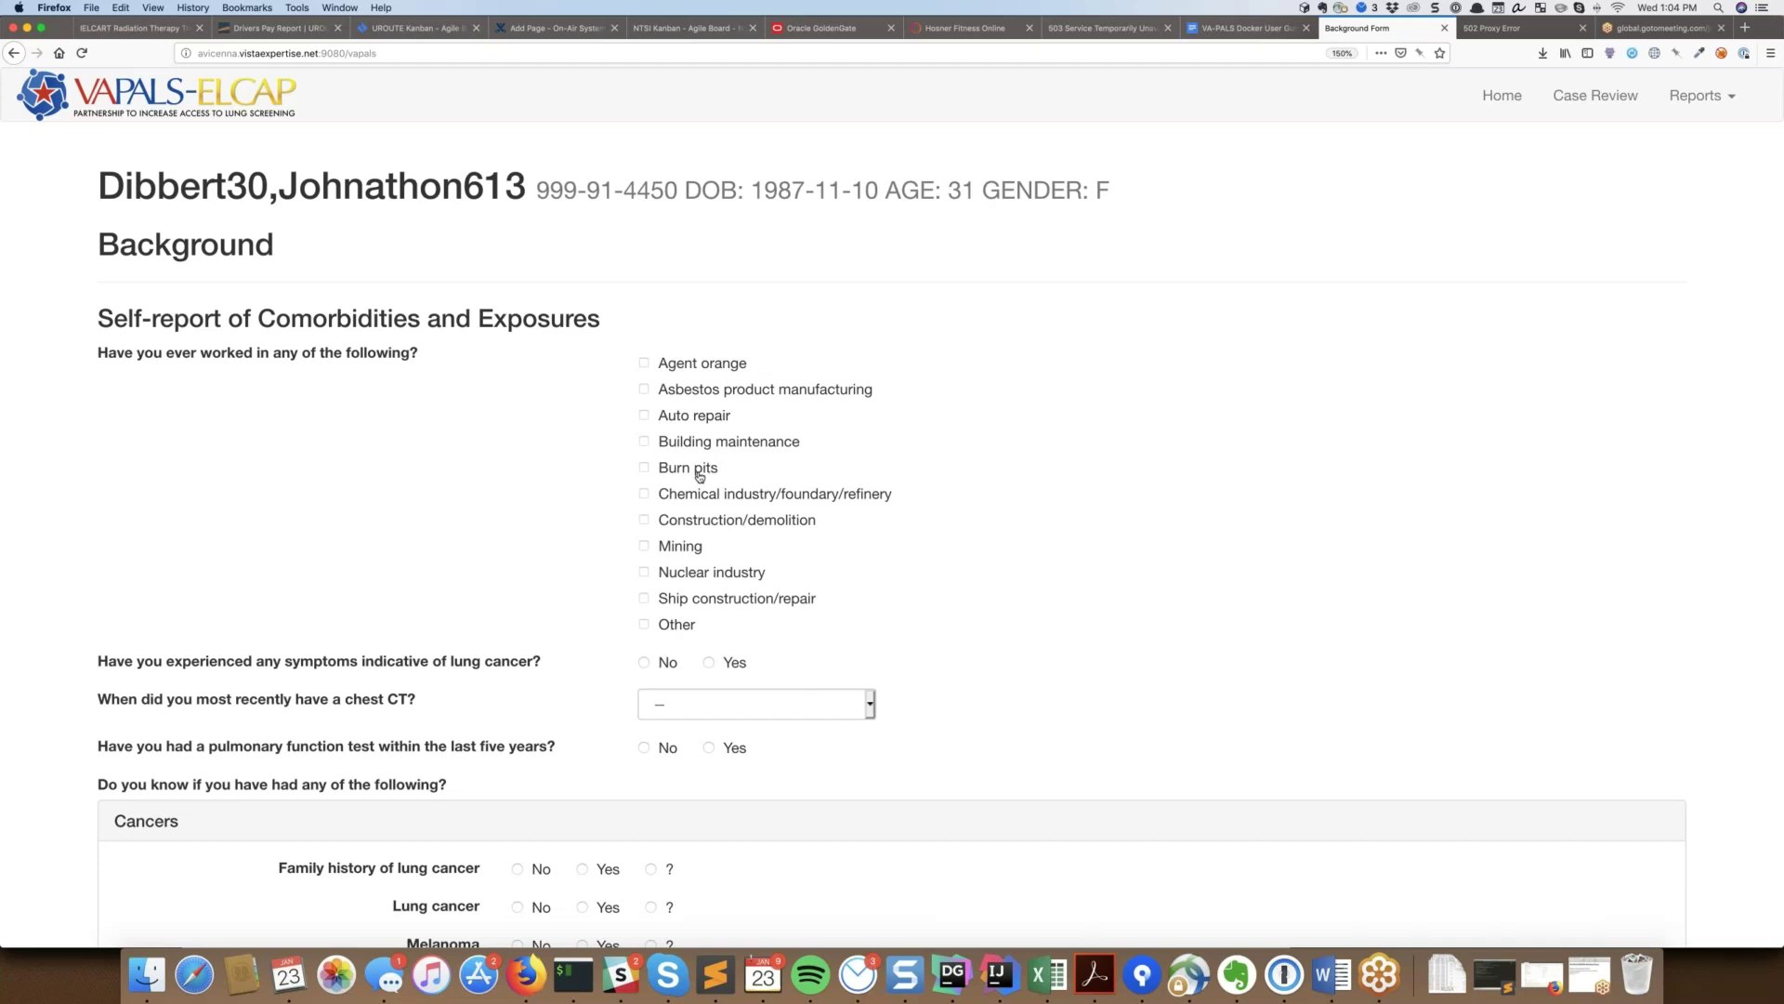
pyautogui.click(673, 627)
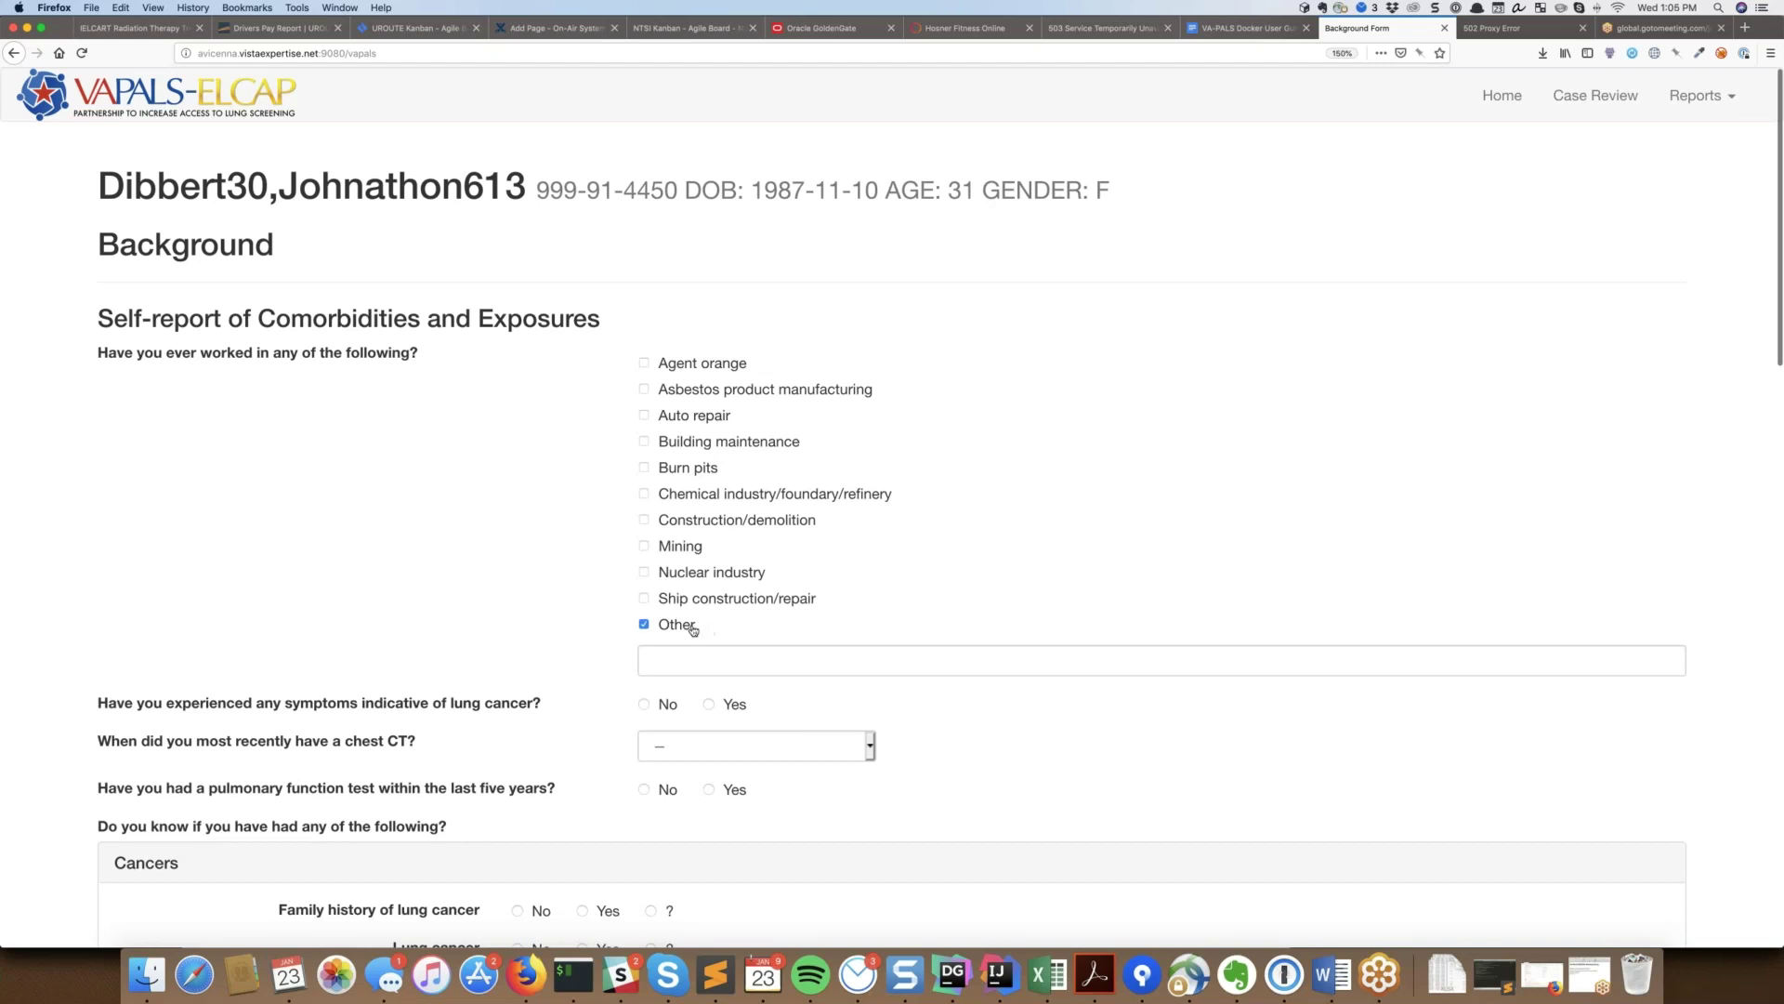
pyautogui.scroll(-1, 682, 573)
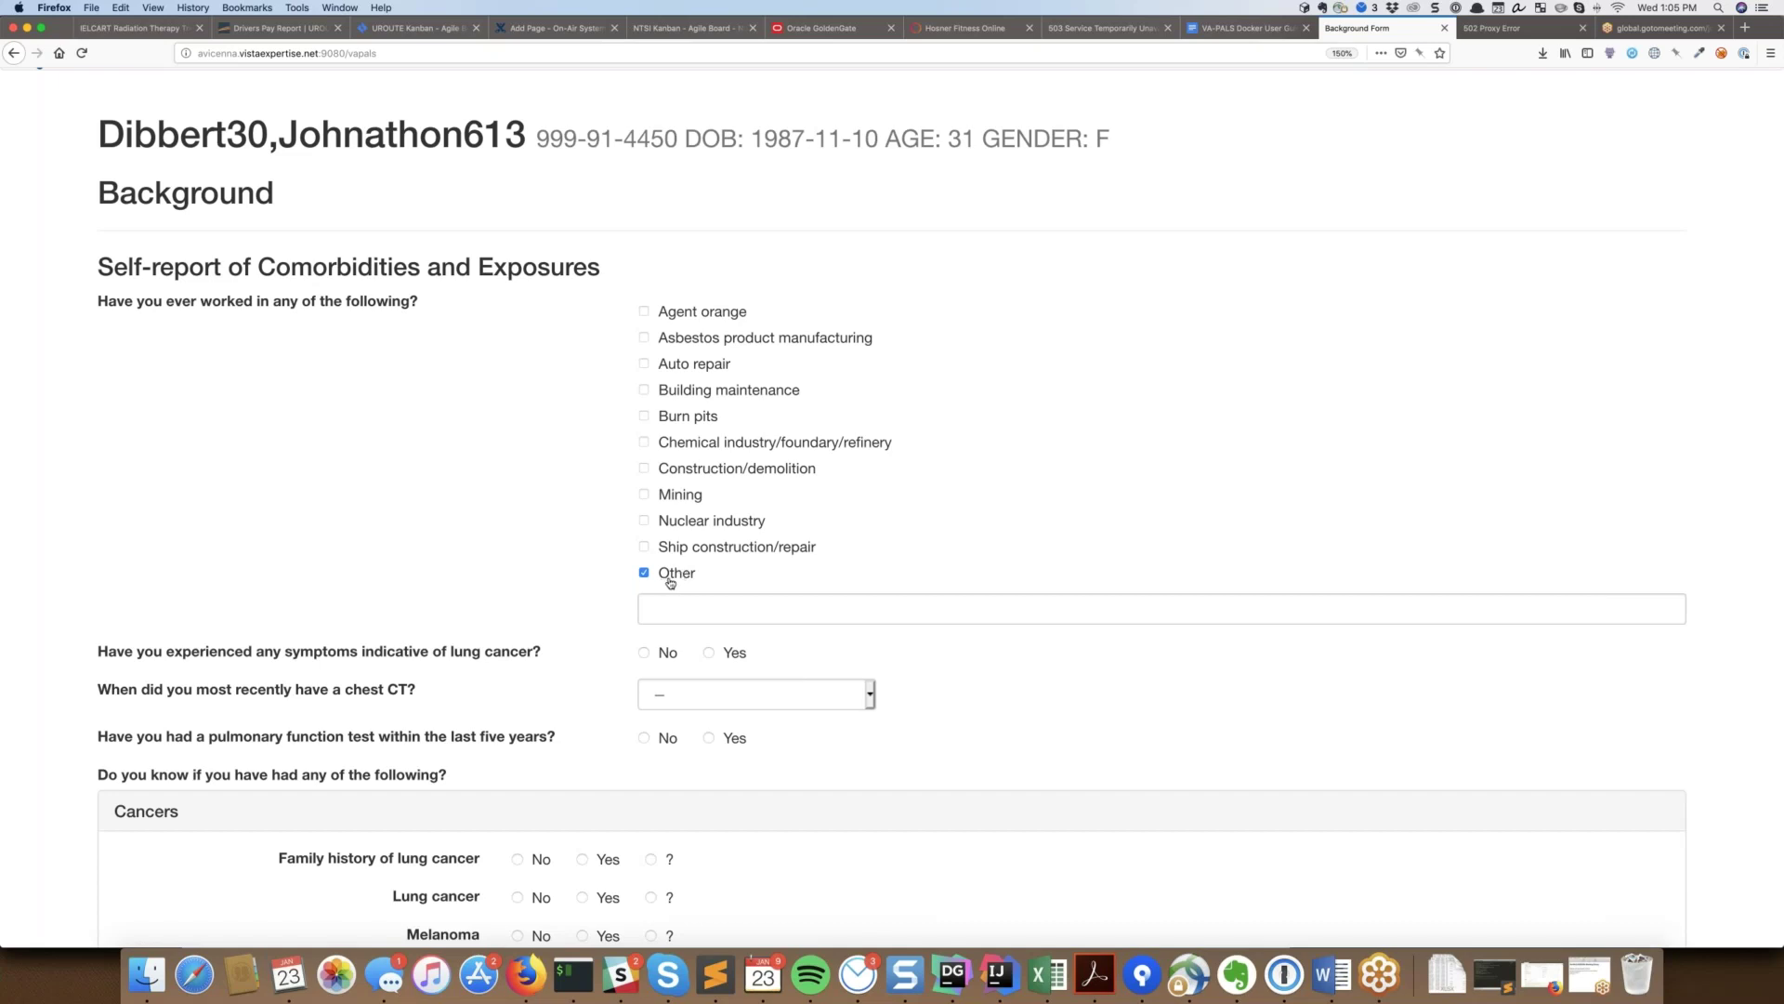
# Enter 'test' as the other workplace
pyautogui.click(692, 608)
pyautogui.write('asdas')
pyautogui.press('super+a')
pyautogui.write('test')
pyautogui.scroll(-5, 692, 609)
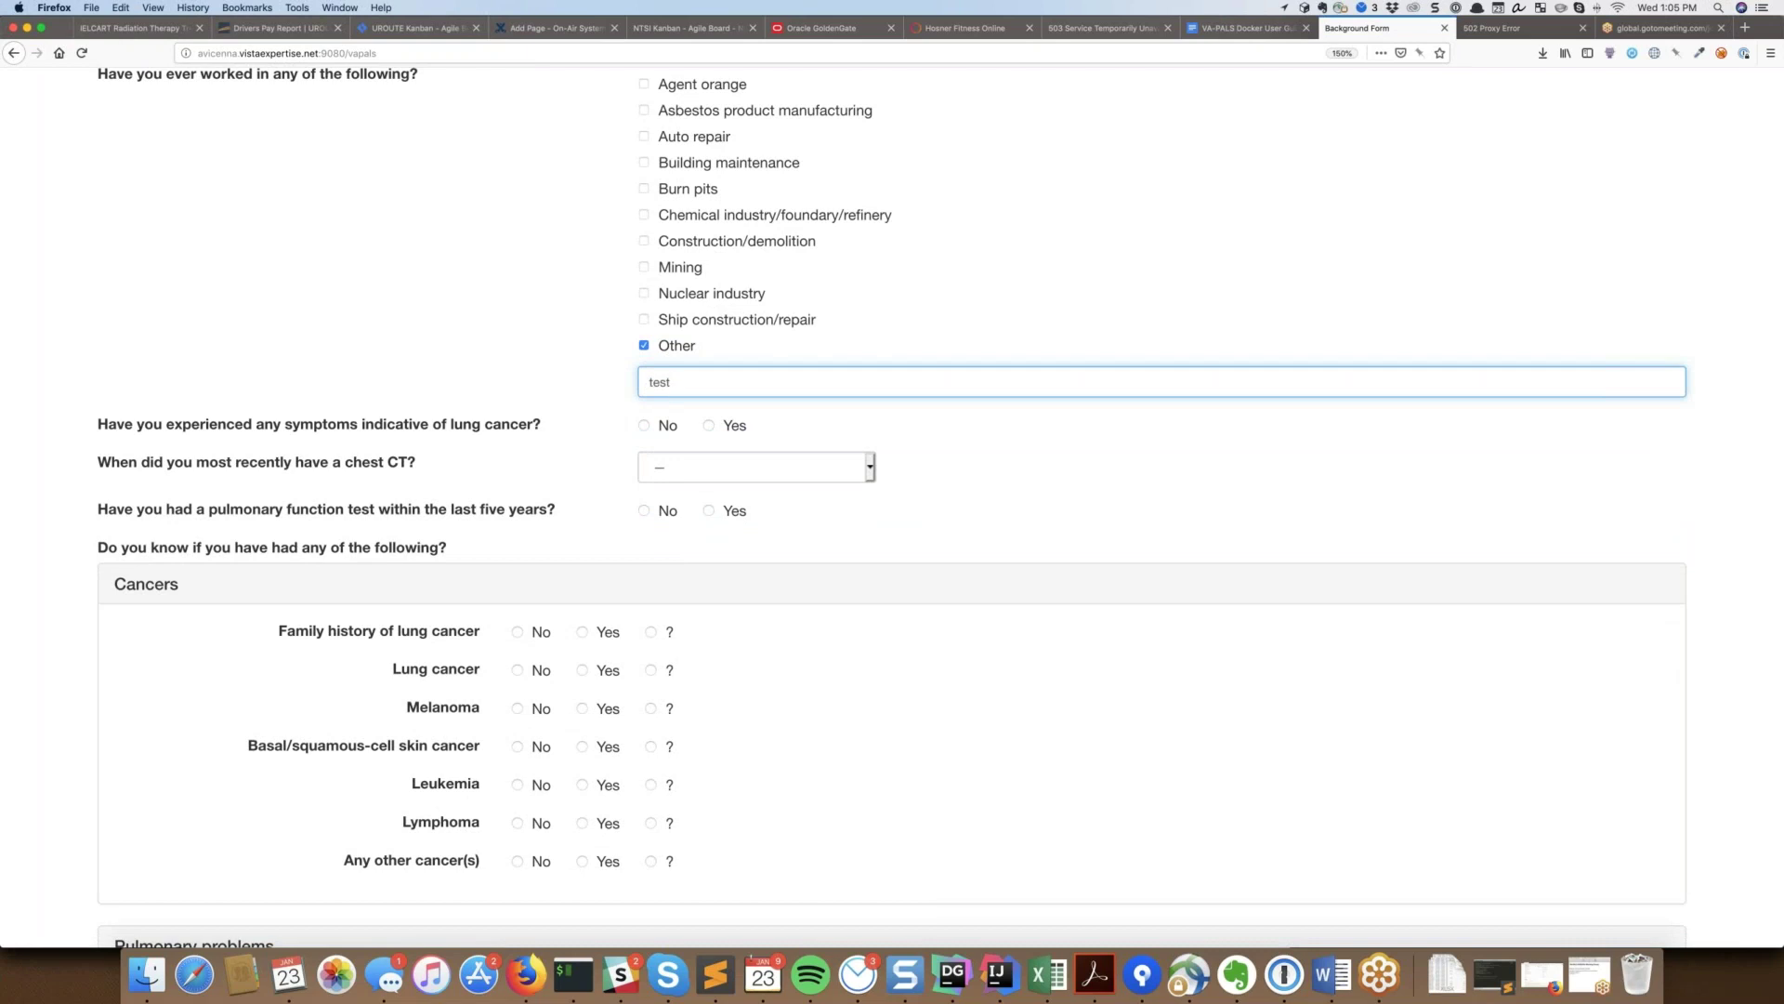
# Answer Yes to lung-cancer symptoms, ticking bloody cough and unexplained weight loss
pyautogui.click(708, 424)
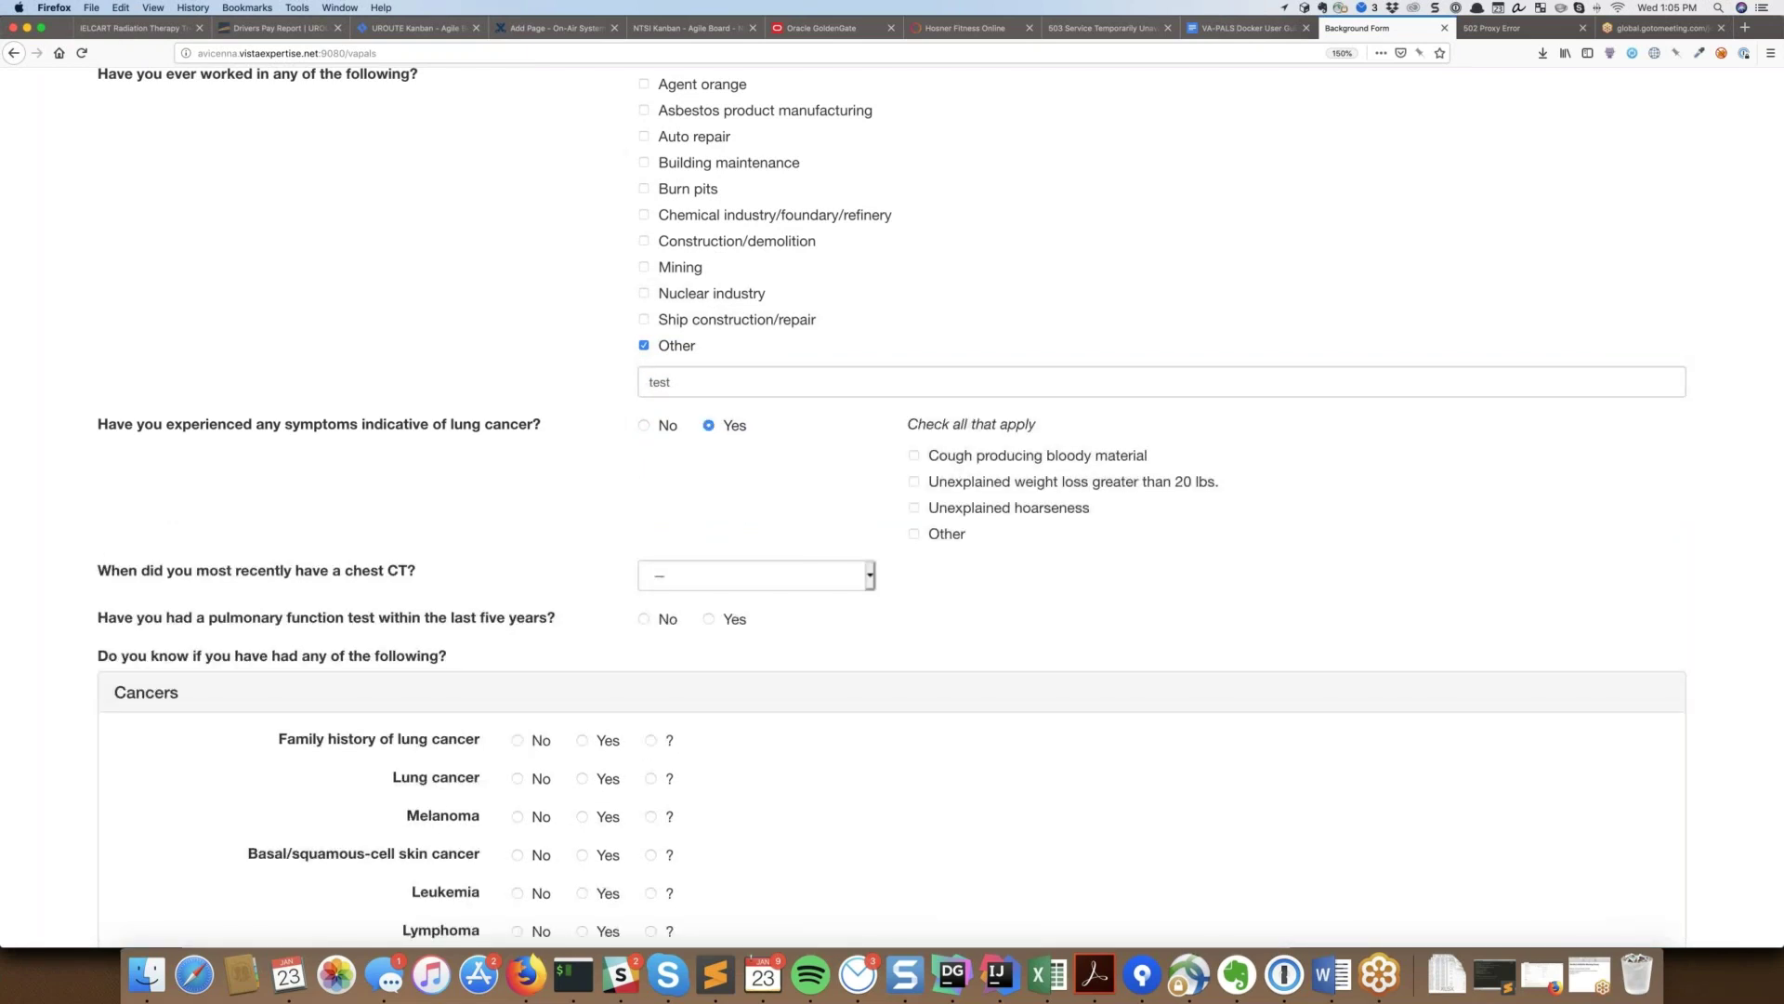
pyautogui.click(960, 457)
pyautogui.click(977, 479)
pyautogui.click(941, 539)
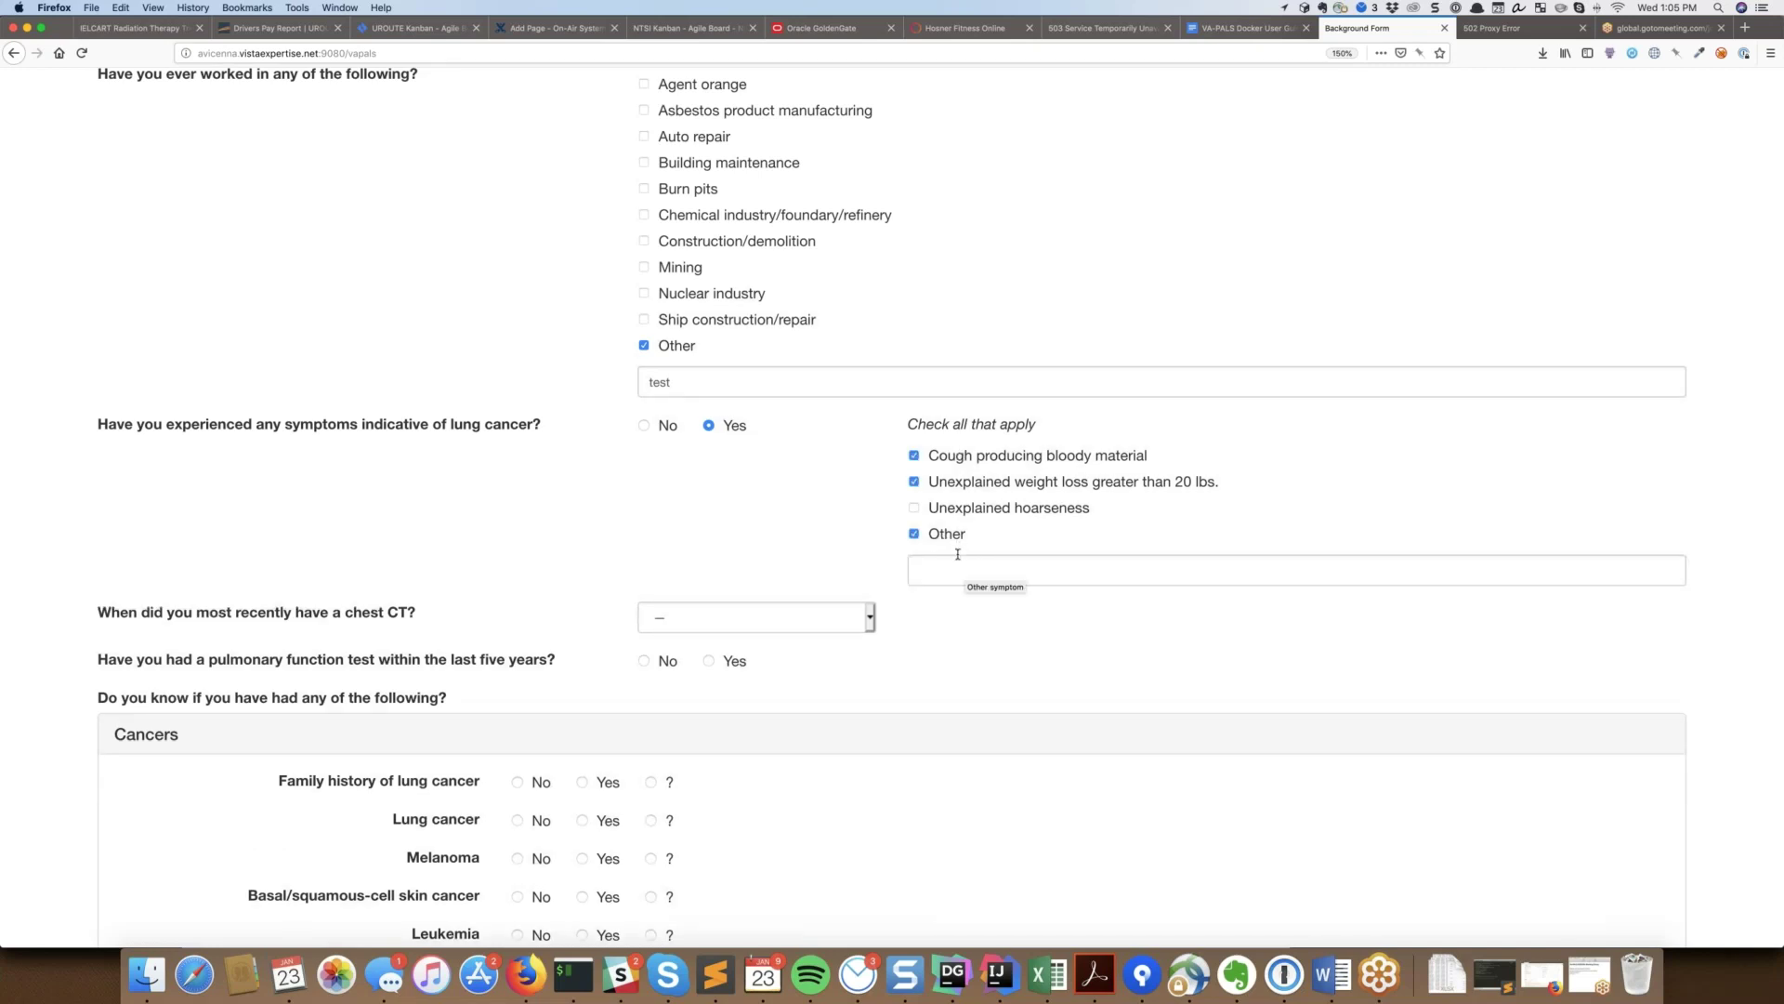
pyautogui.click(940, 535)
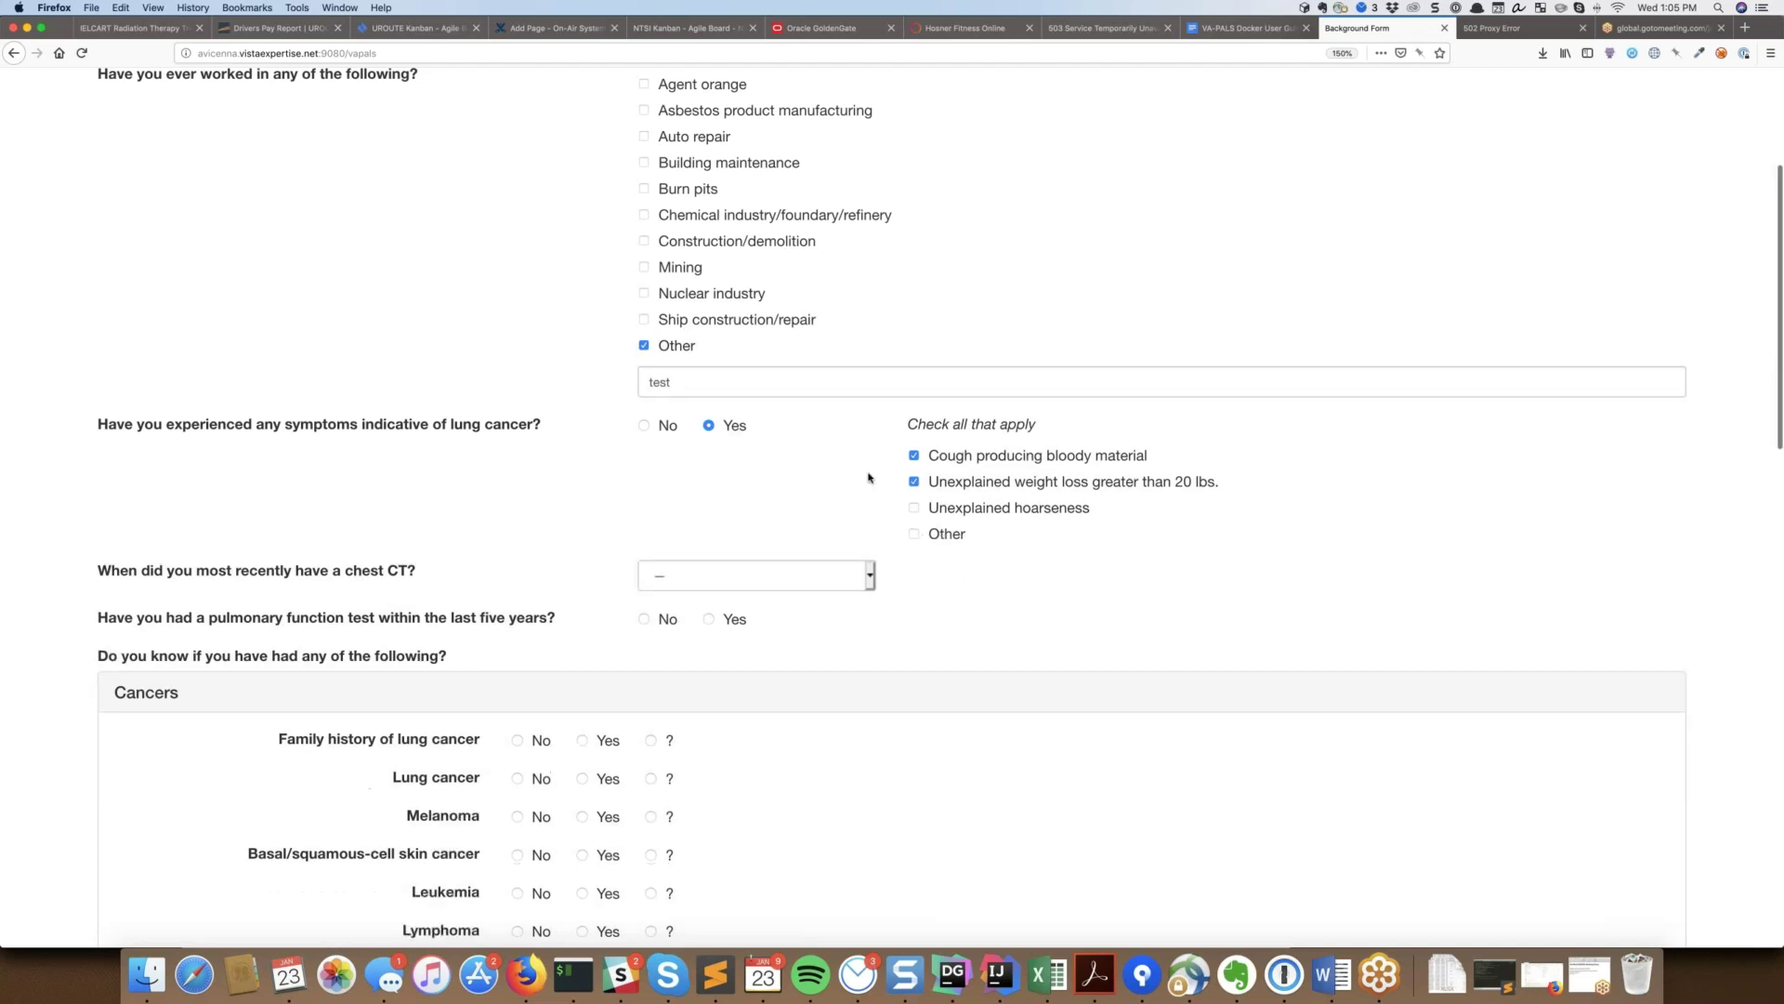
# Set the last chest CT to Over 5 years ago
pyautogui.click(788, 574)
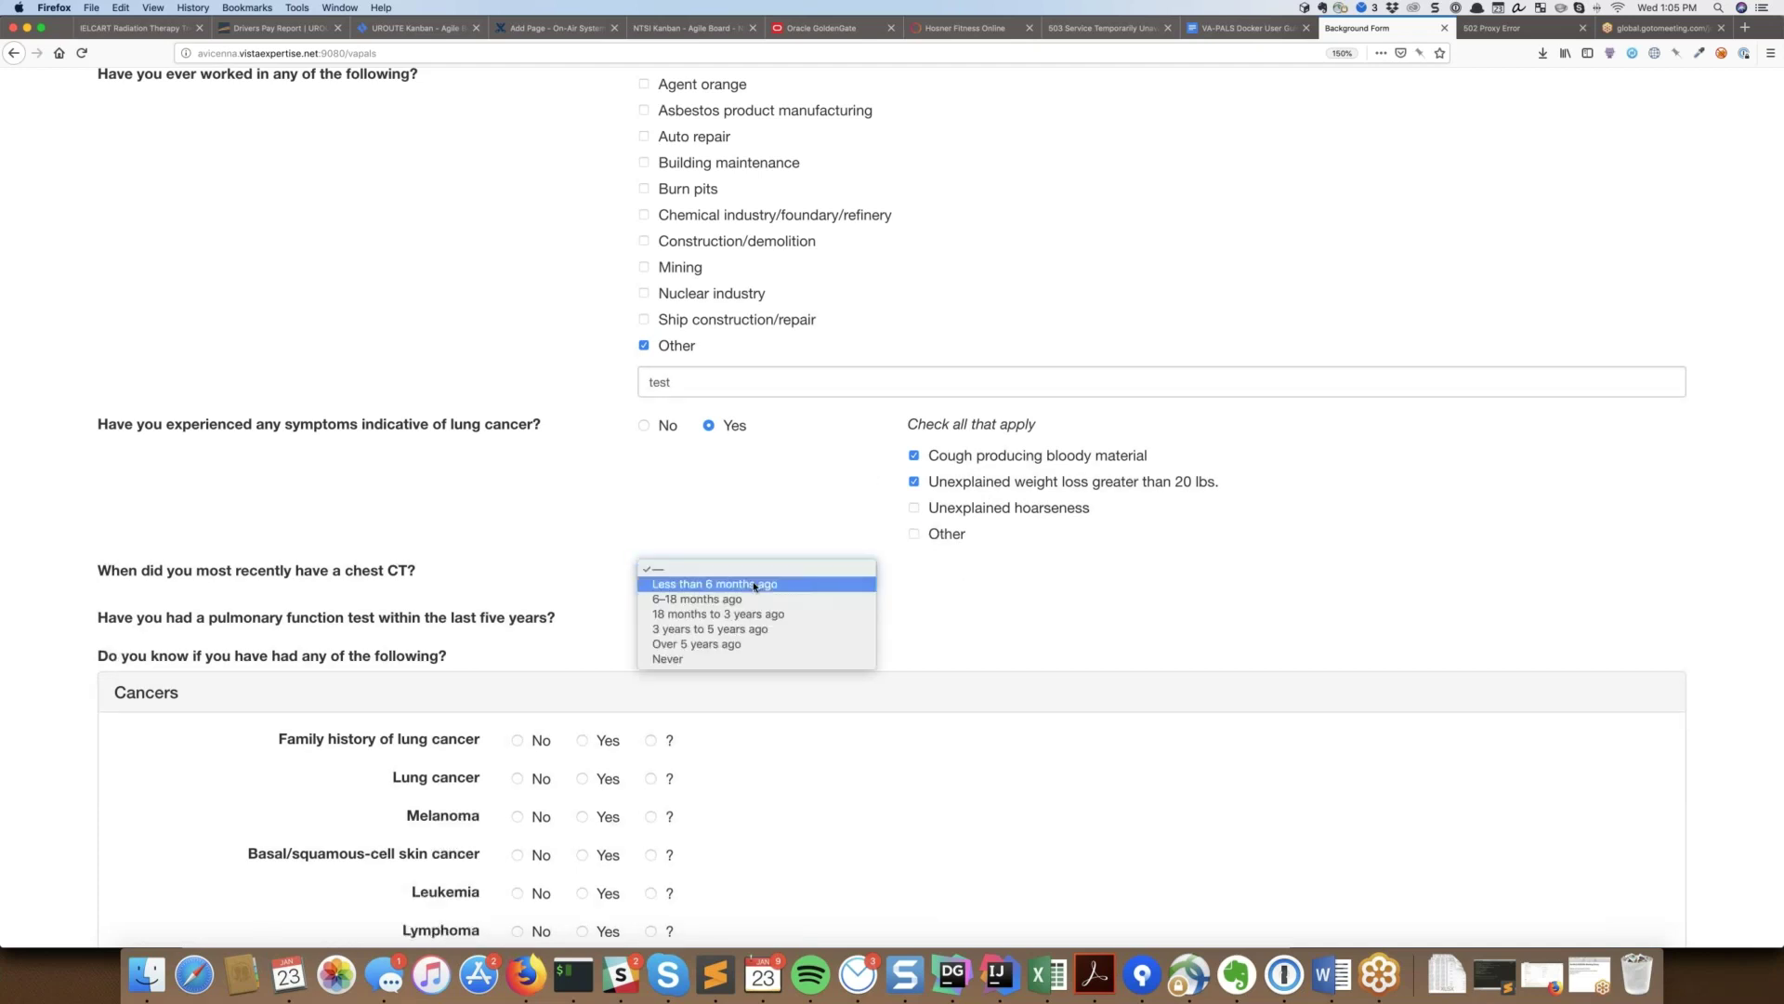
pyautogui.click(785, 584)
pyautogui.click(786, 586)
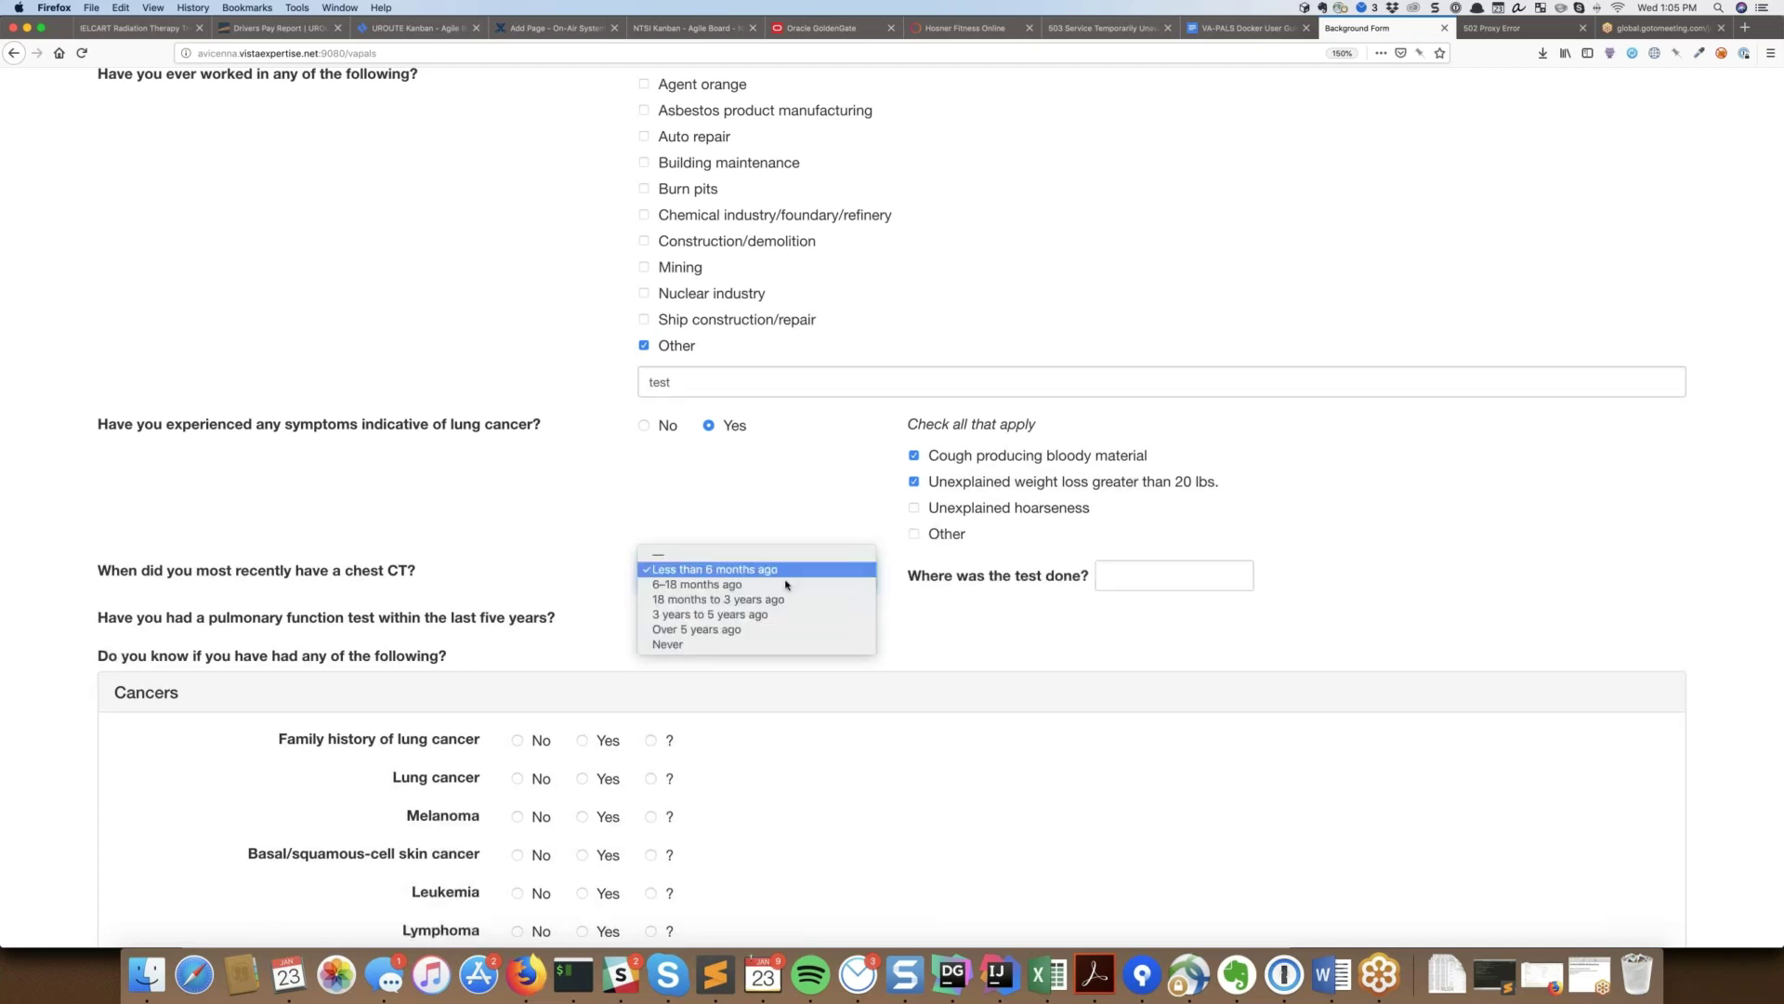
pyautogui.click(756, 643)
pyautogui.click(756, 578)
pyautogui.click(756, 560)
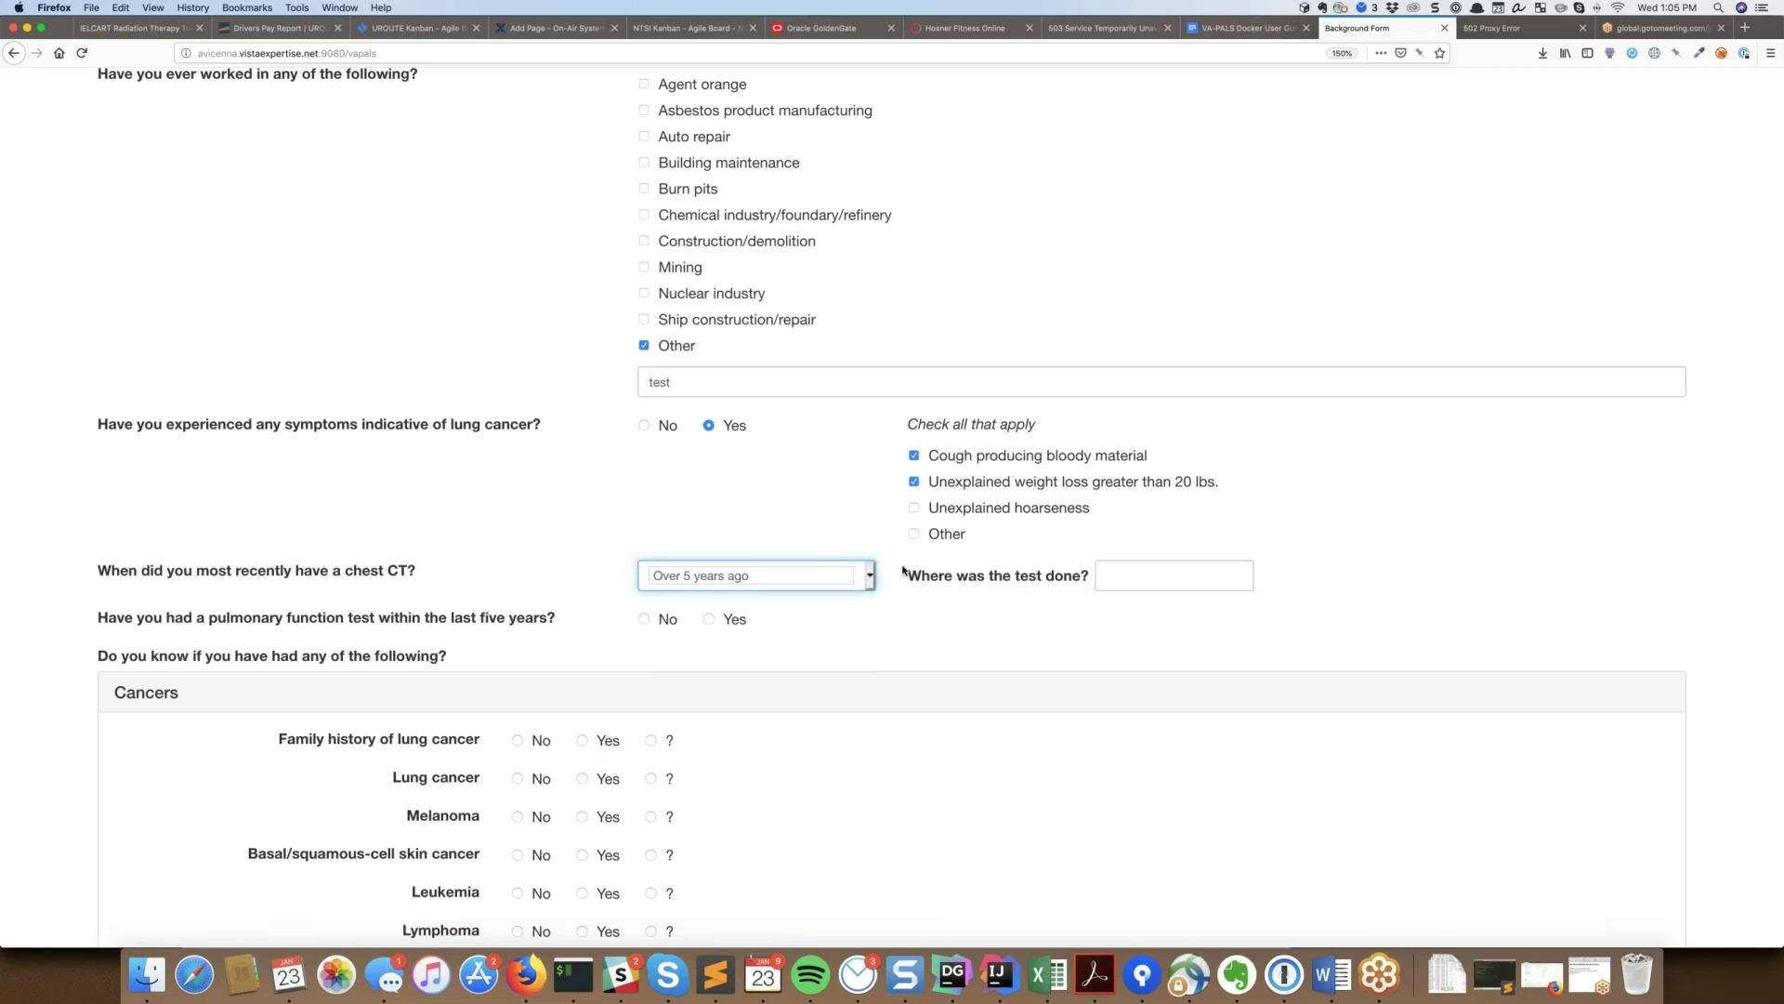
pyautogui.click(1112, 580)
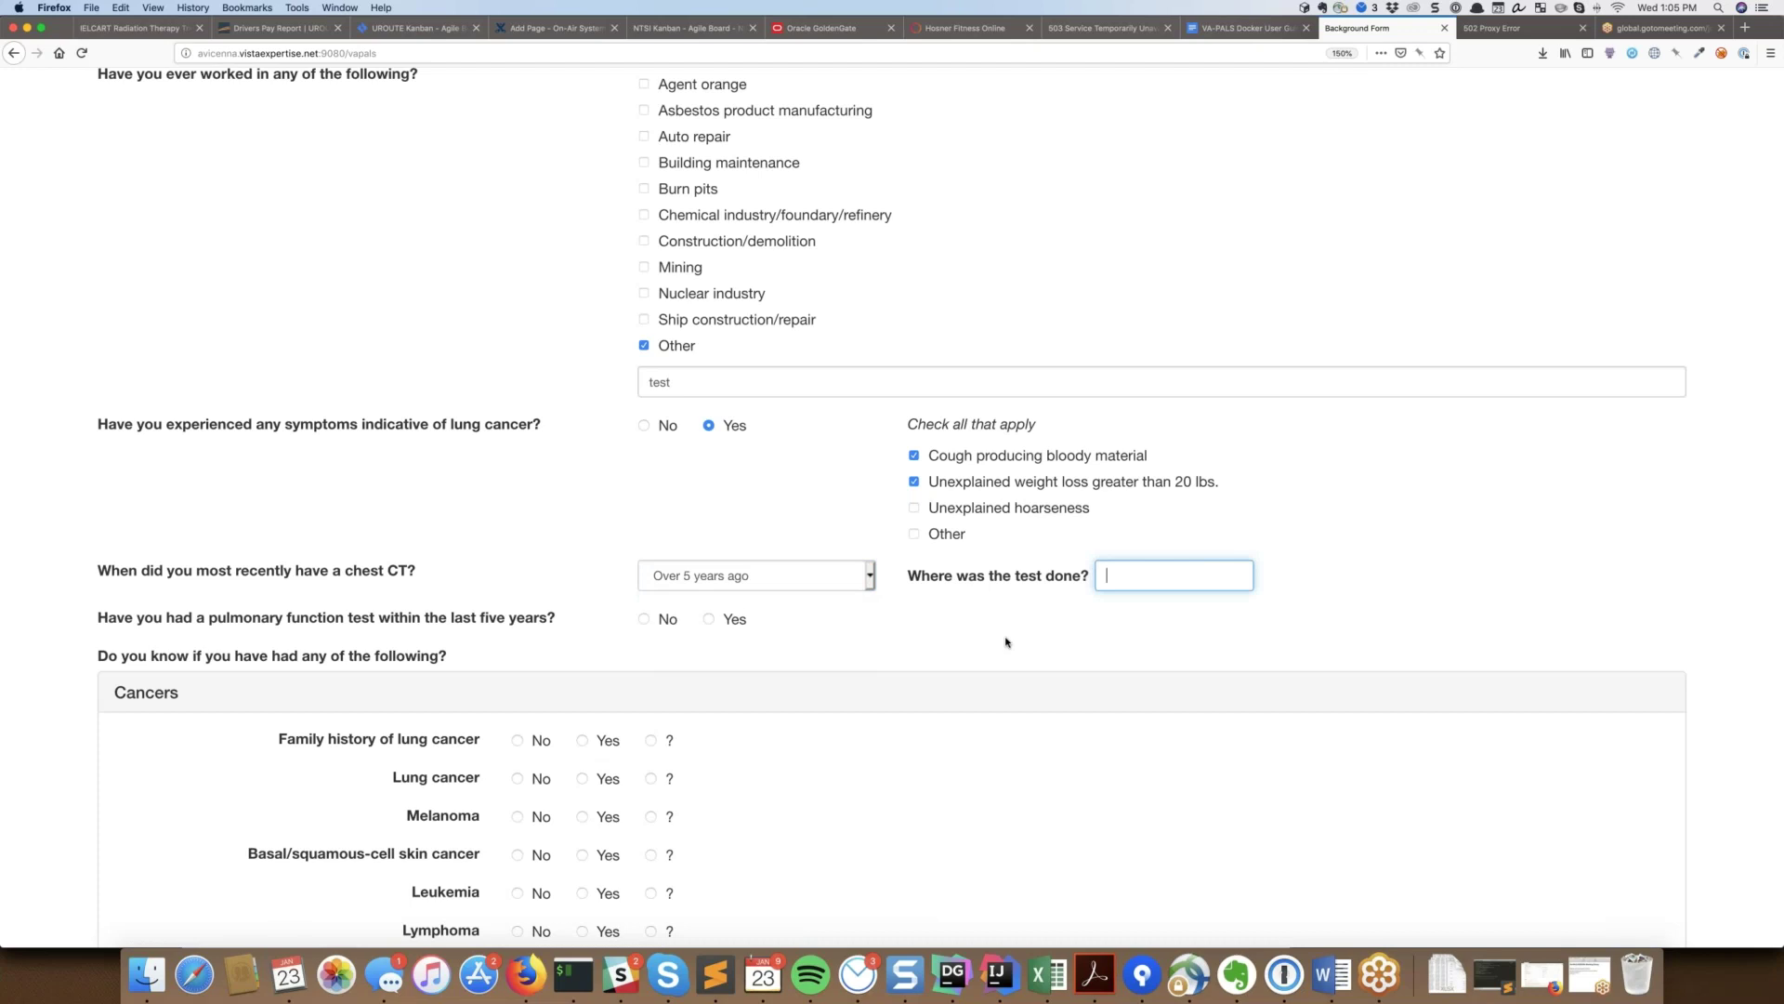
pyautogui.scroll(-3, 1004, 639)
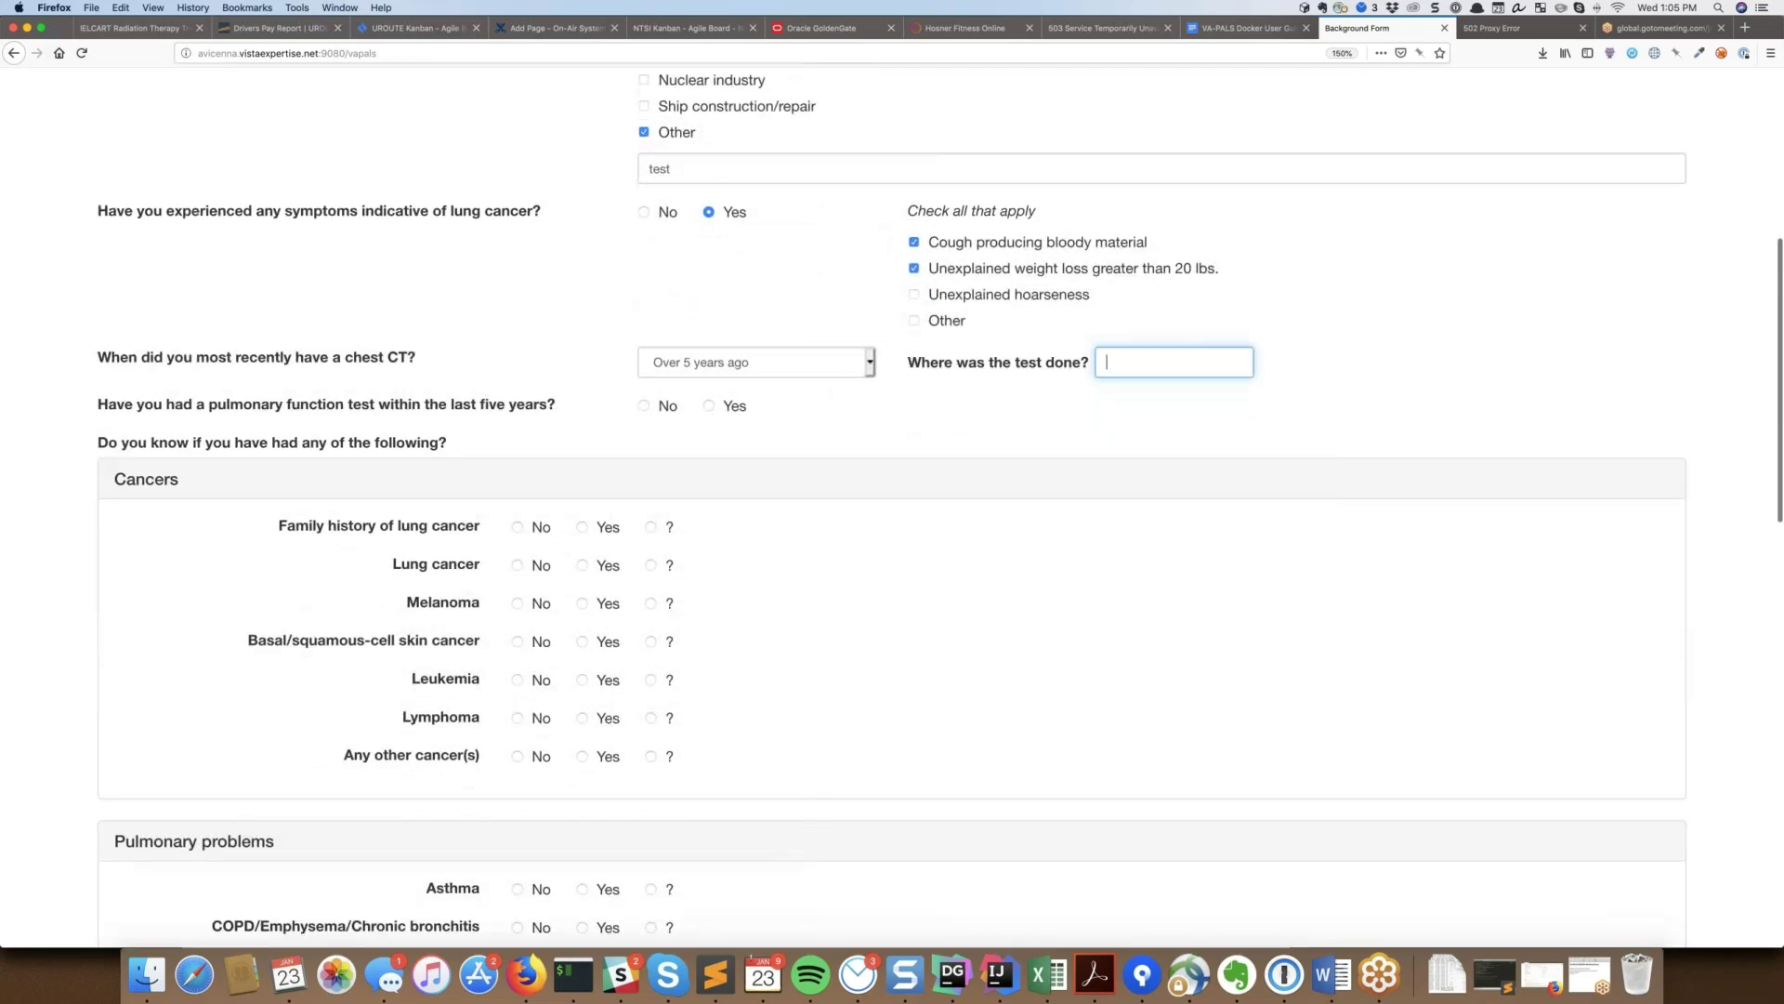
# Answer Yes to the pulmonary function test and family history of lung cancer questions
pyautogui.click(708, 405)
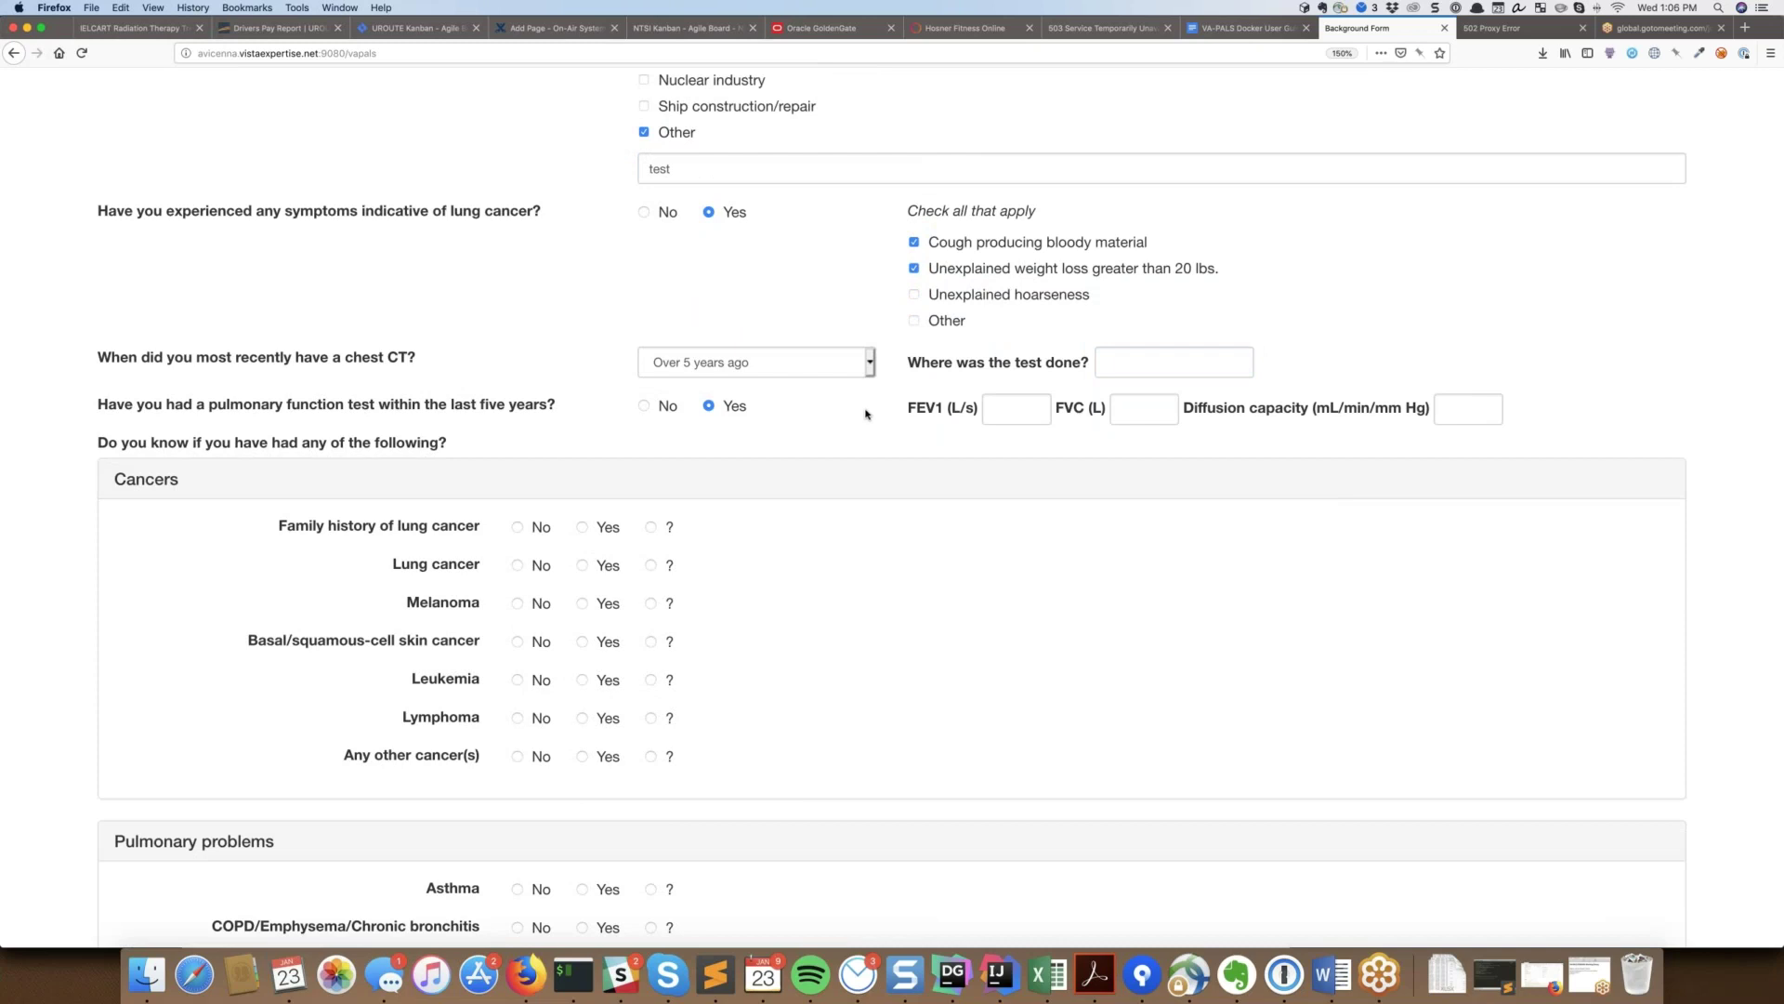
pyautogui.scroll(-2, 865, 414)
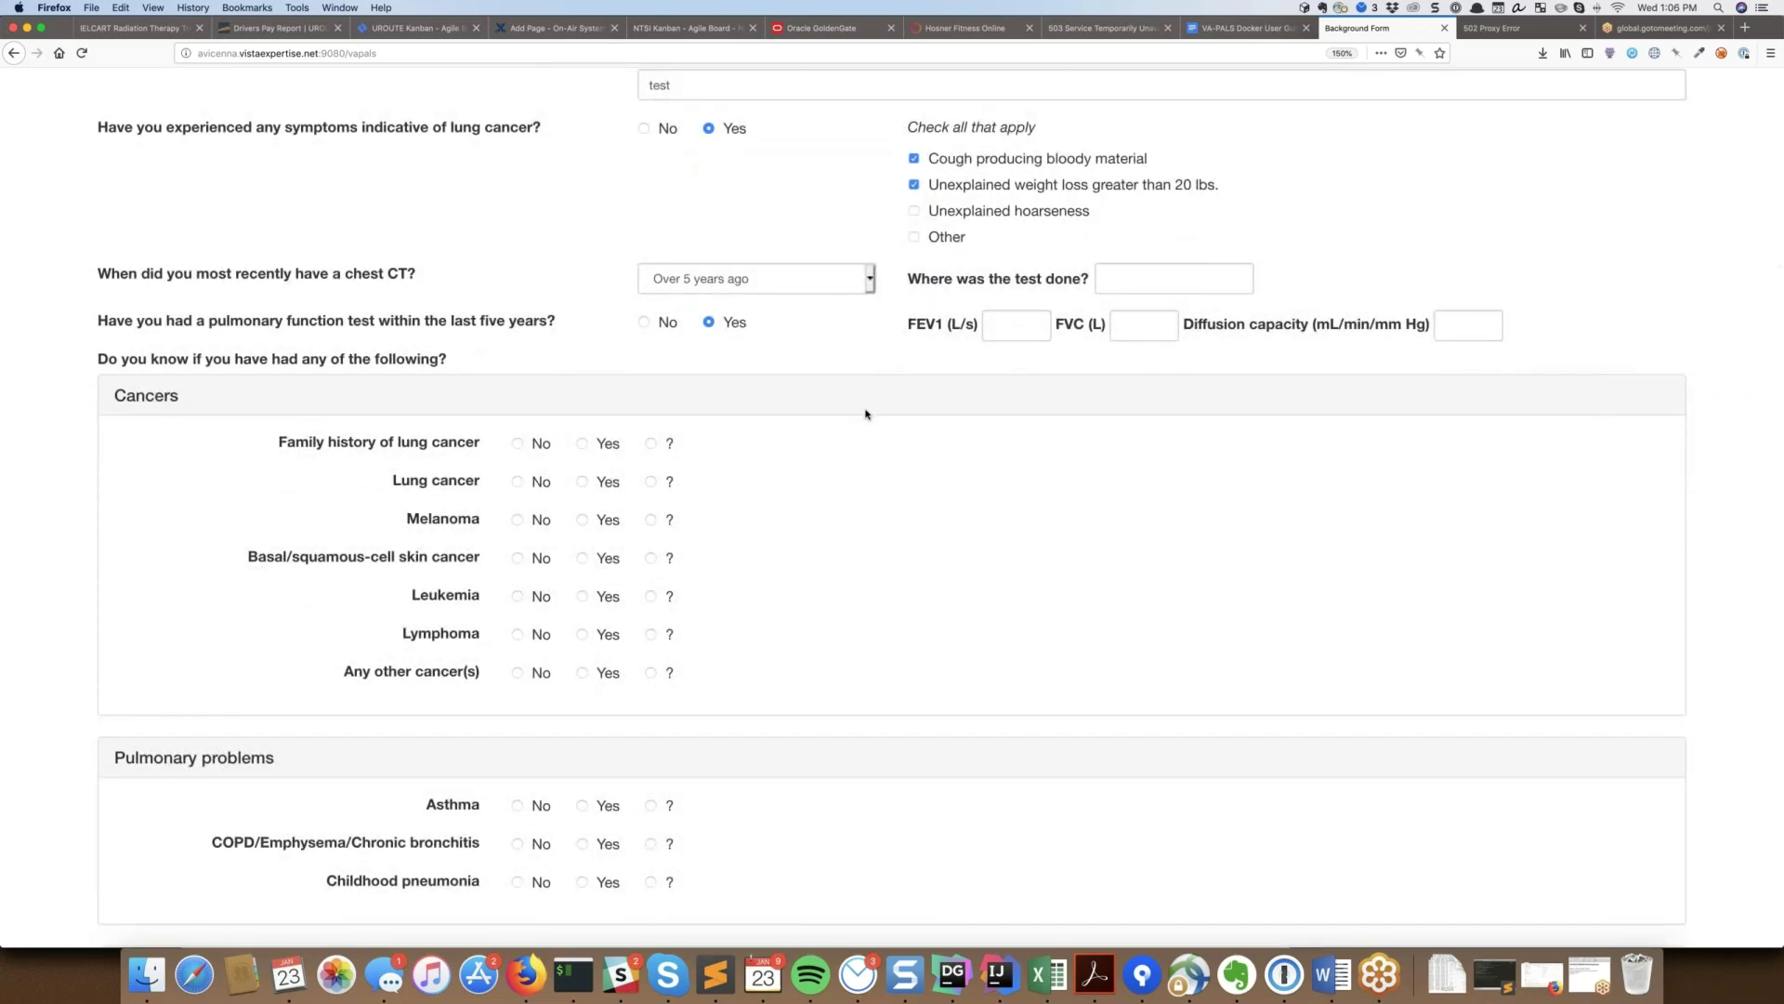
pyautogui.scroll(-1, 865, 414)
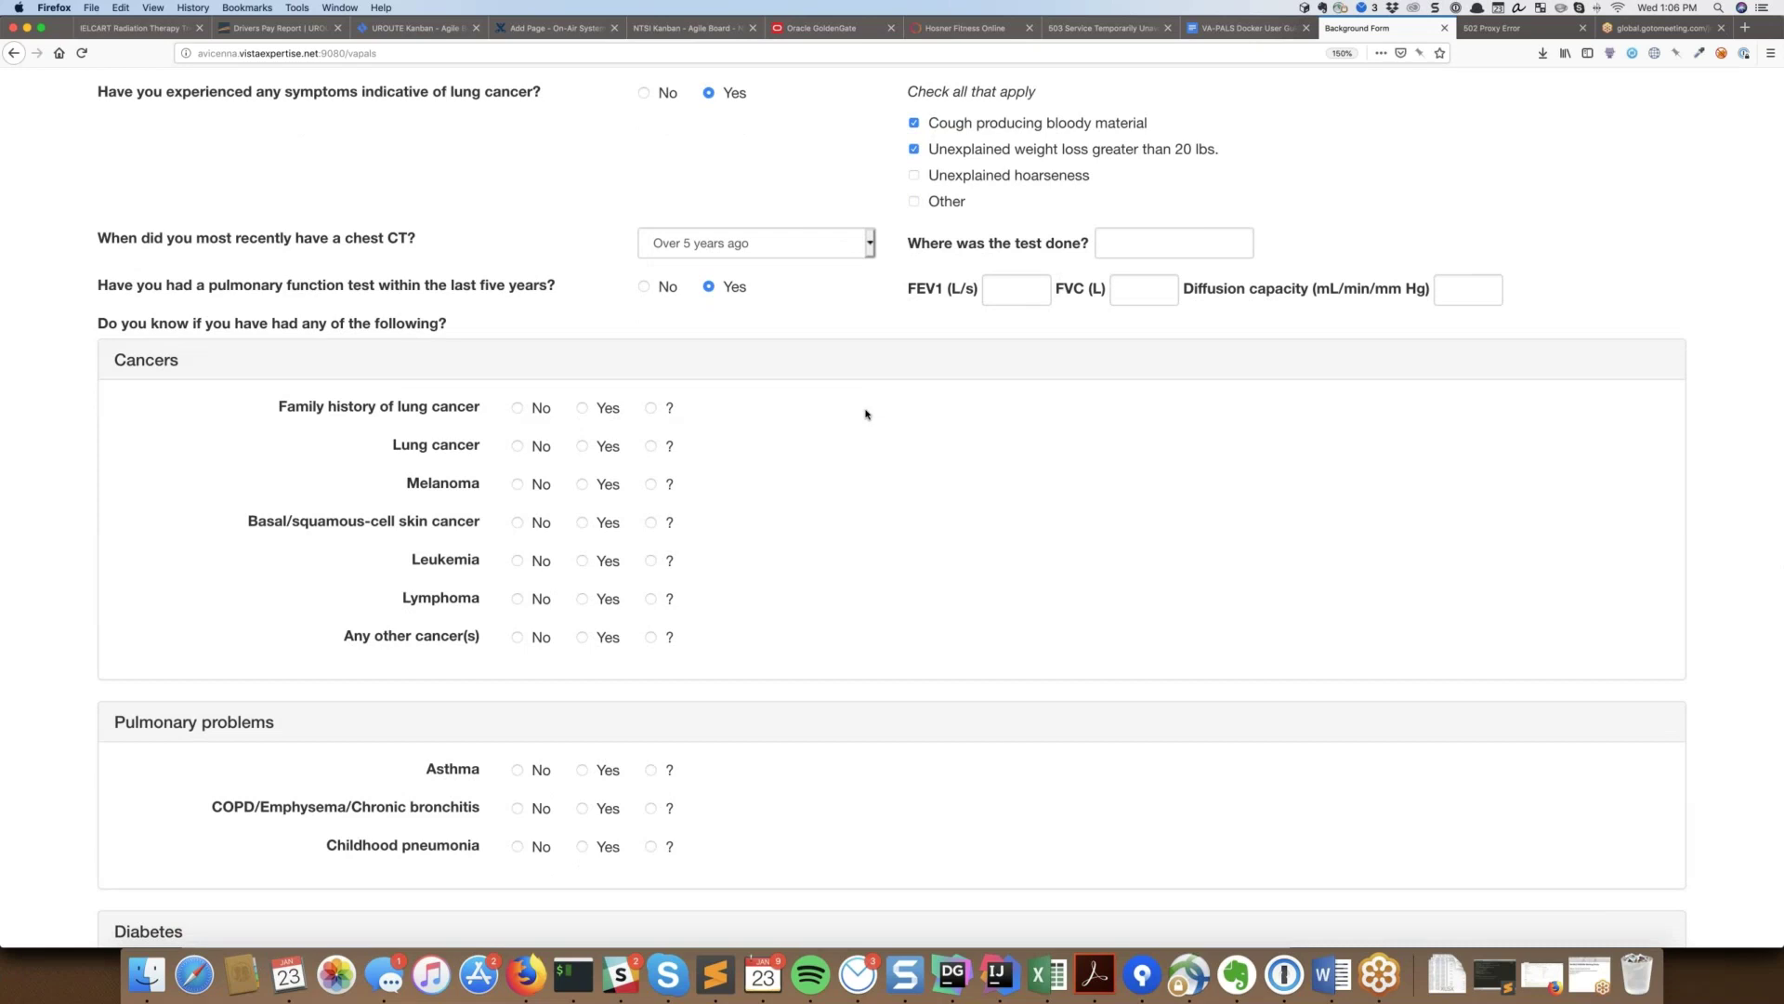
pyautogui.scroll(-4, 866, 413)
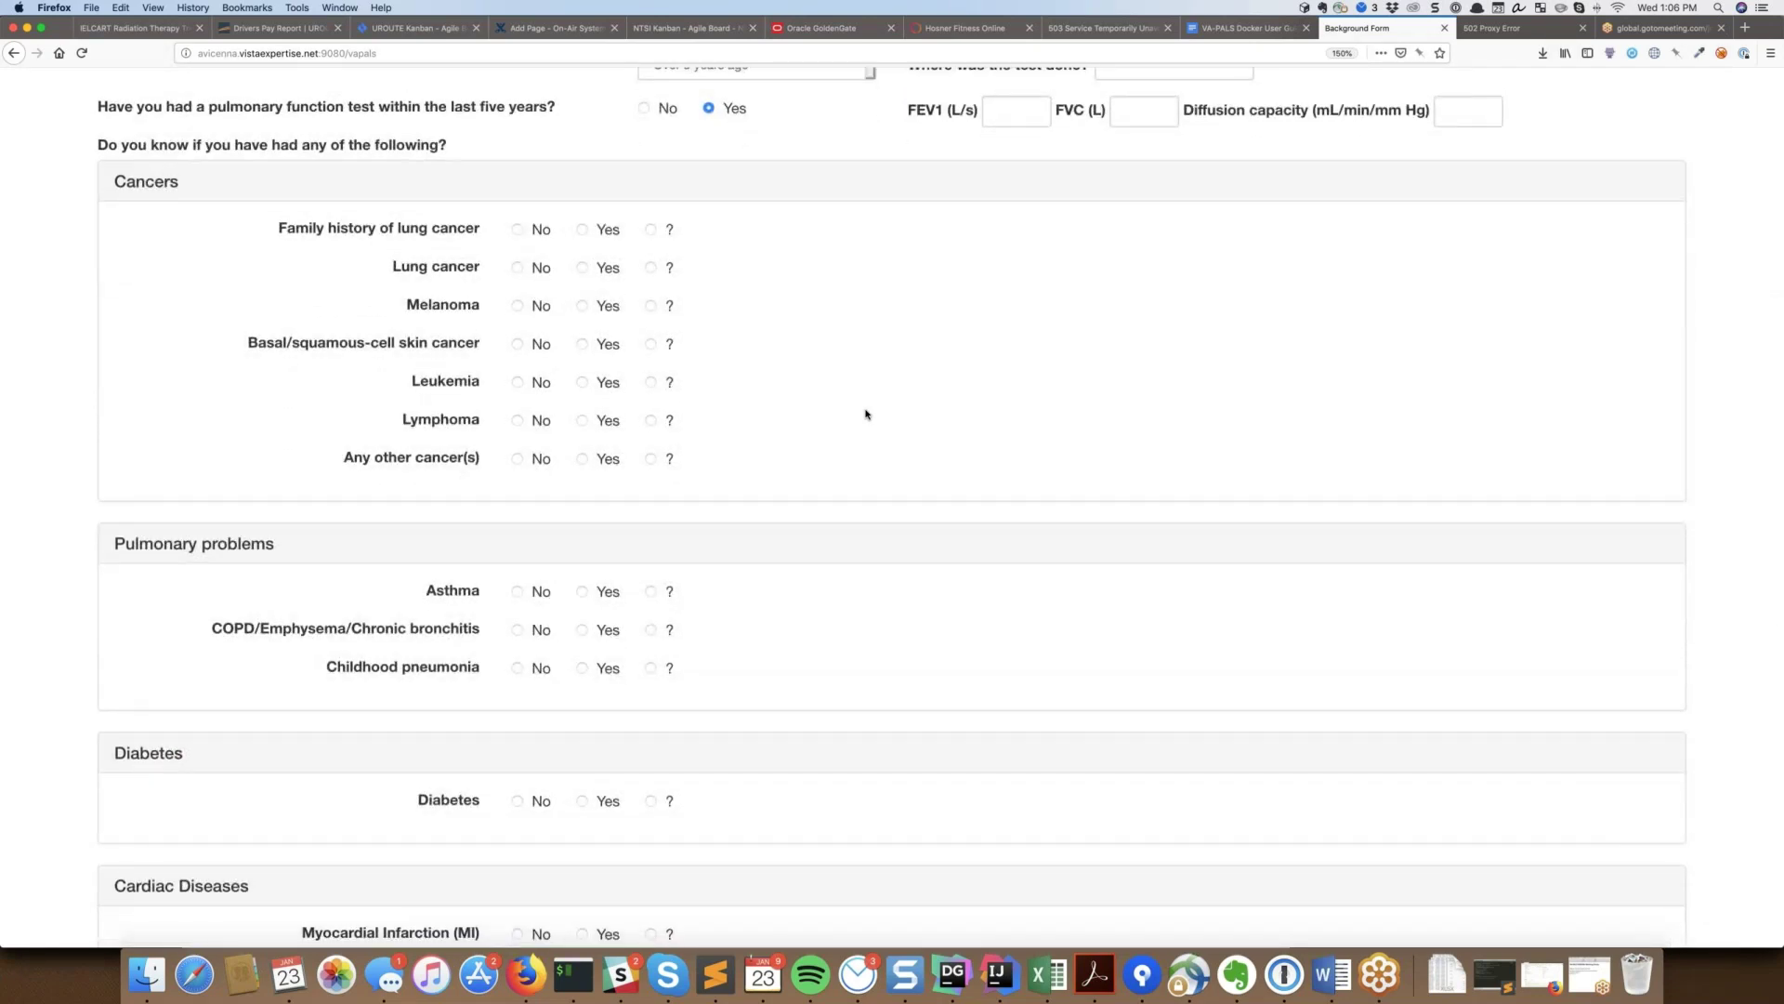
pyautogui.scroll(-6, 865, 413)
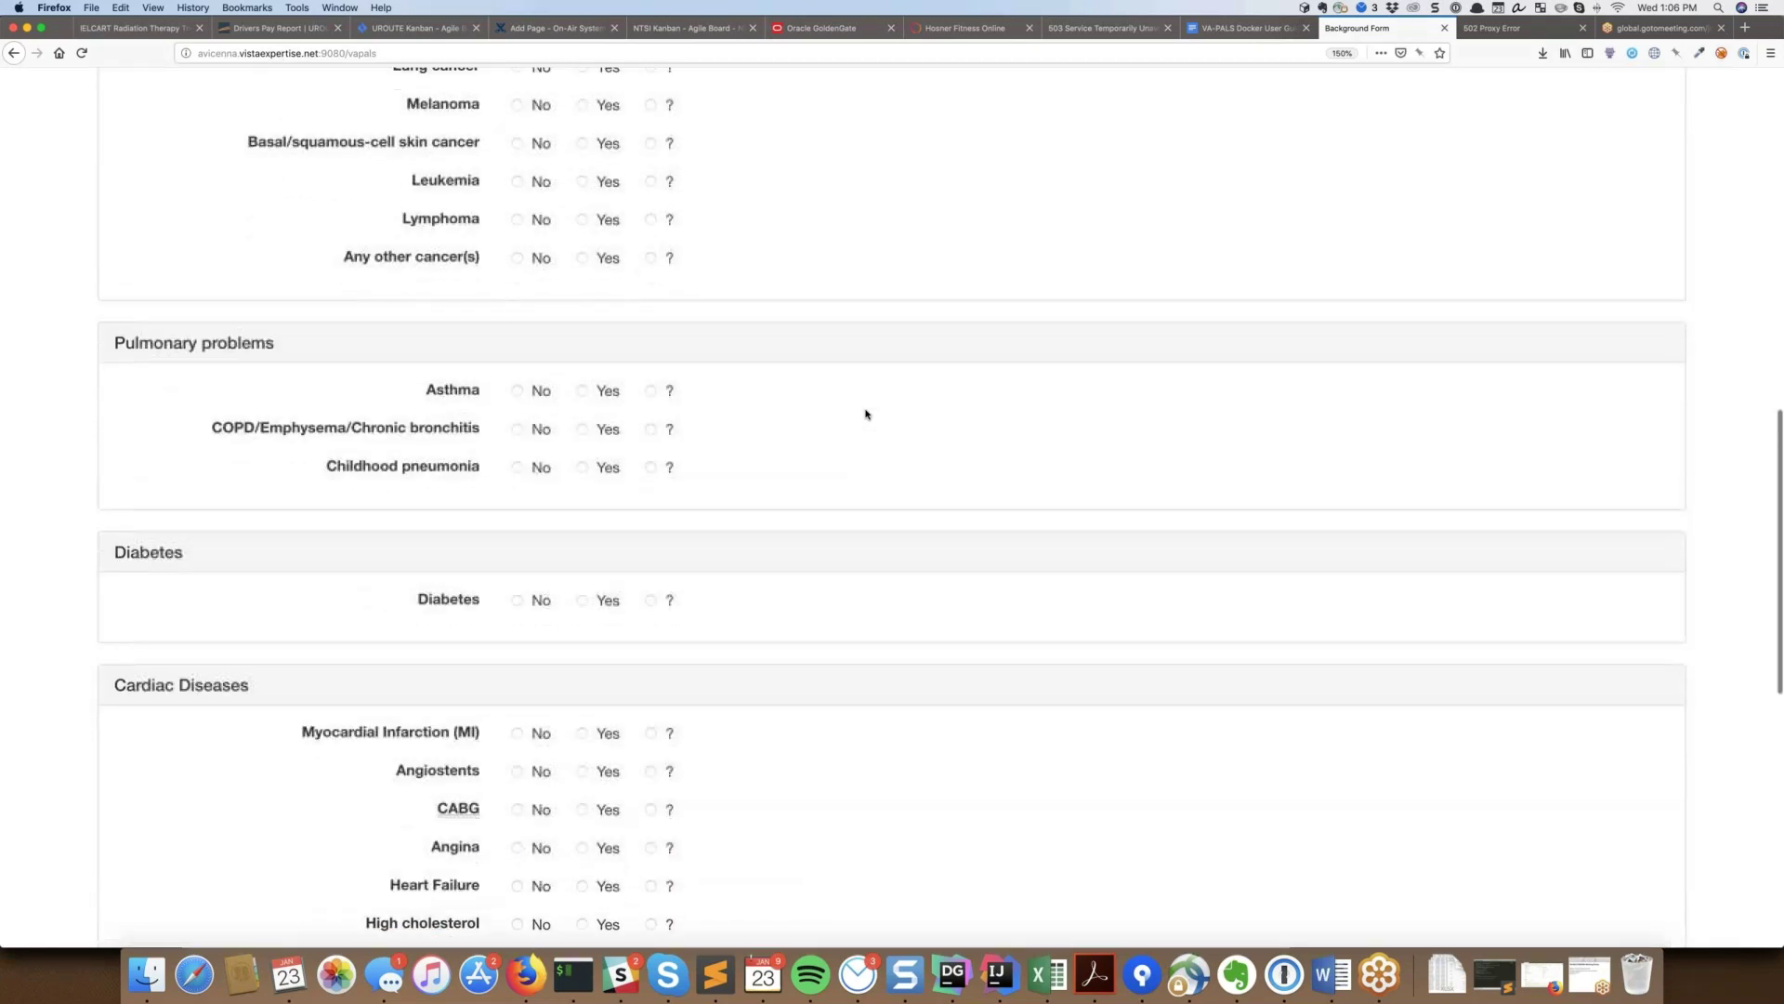
pyautogui.scroll(-13, 865, 414)
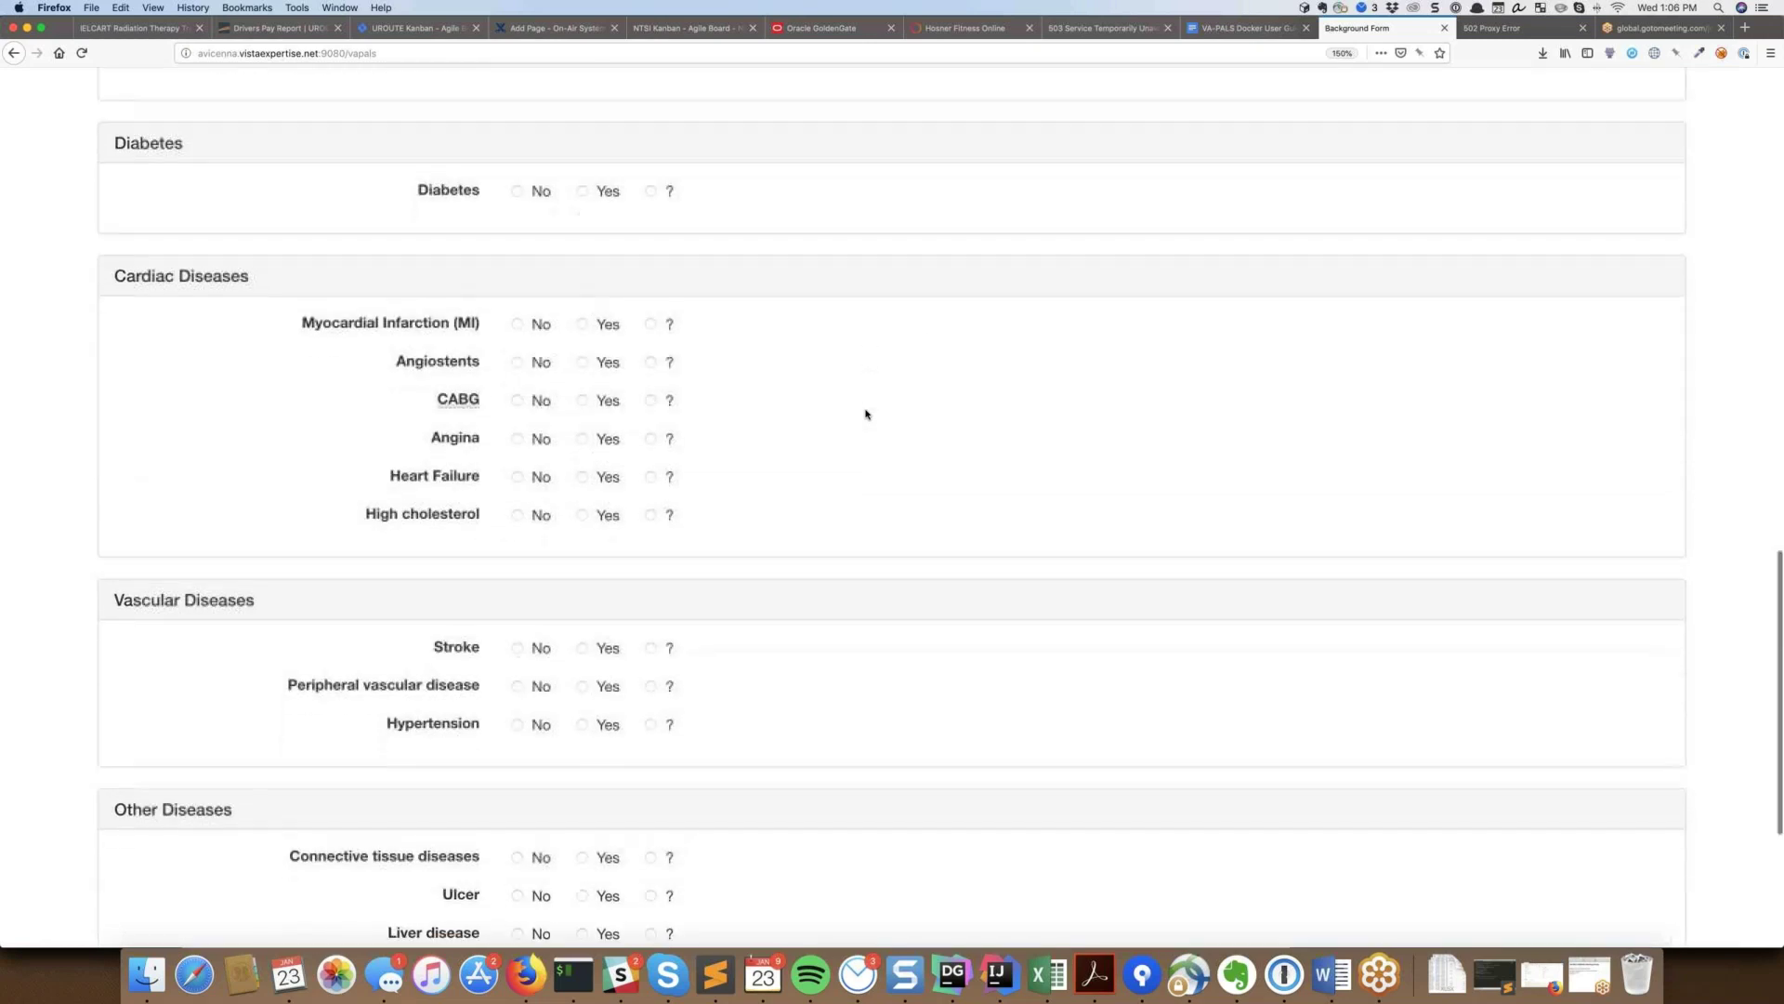
pyautogui.scroll(-1, 865, 413)
pyautogui.scroll(20, 865, 413)
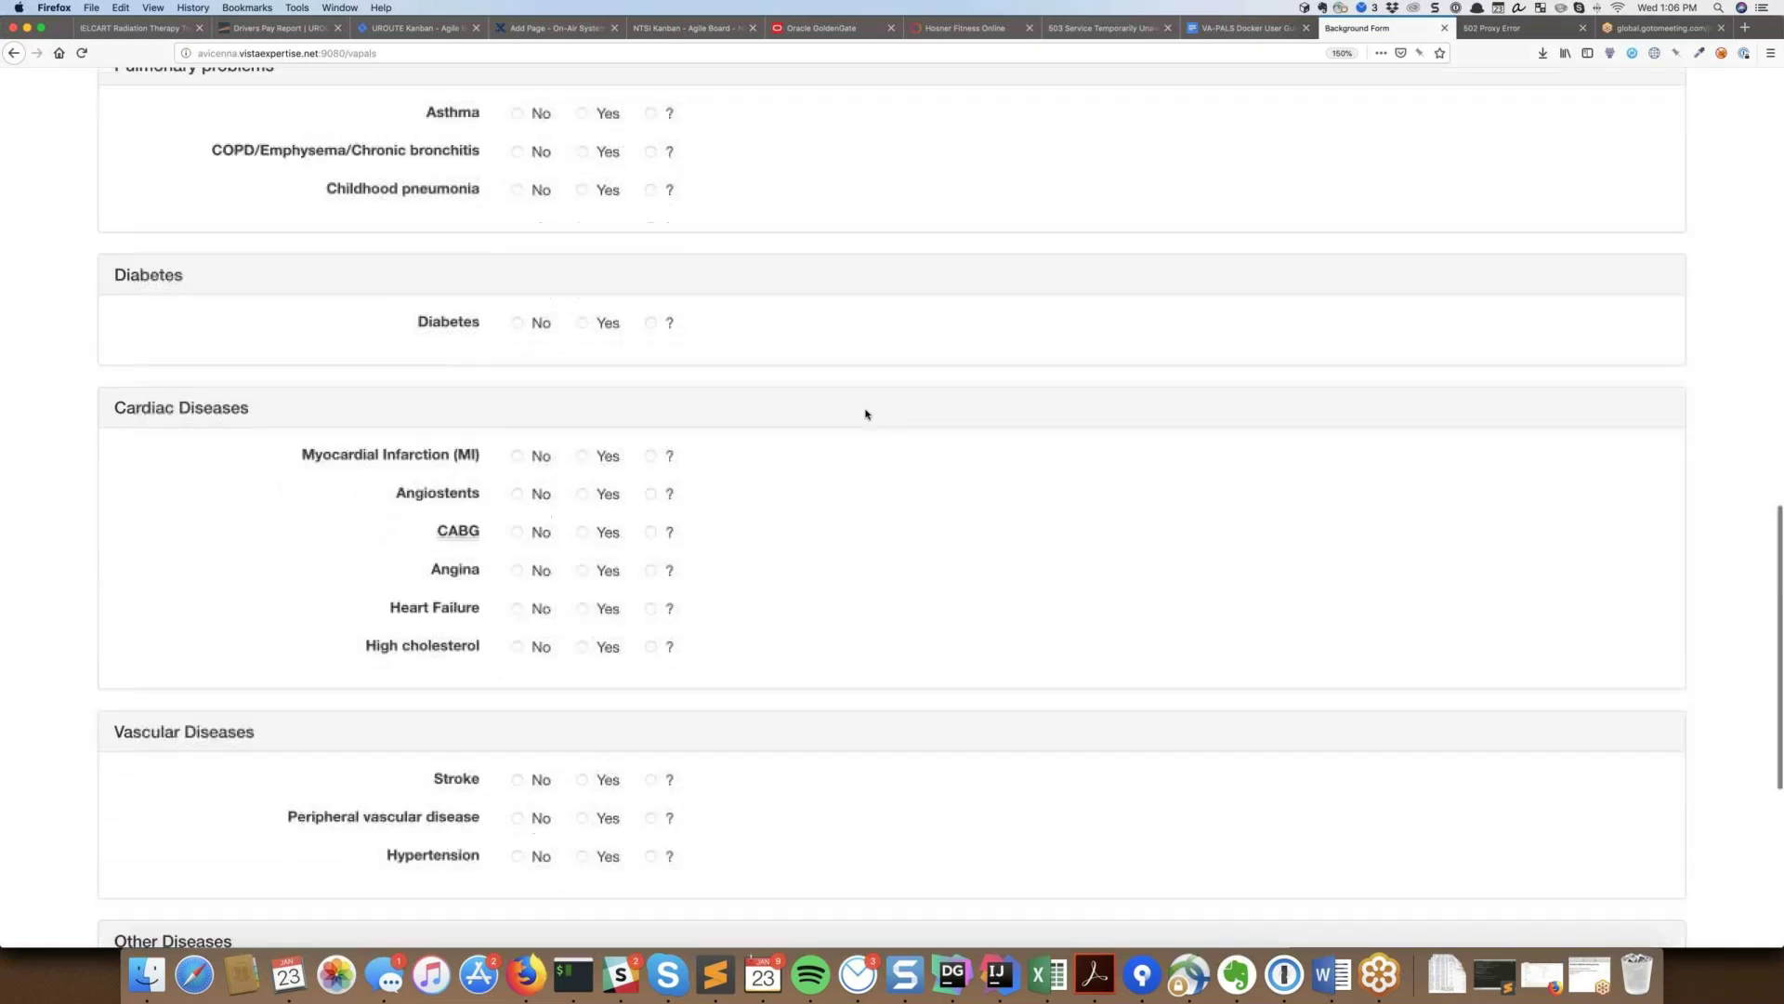
pyautogui.scroll(1, 865, 413)
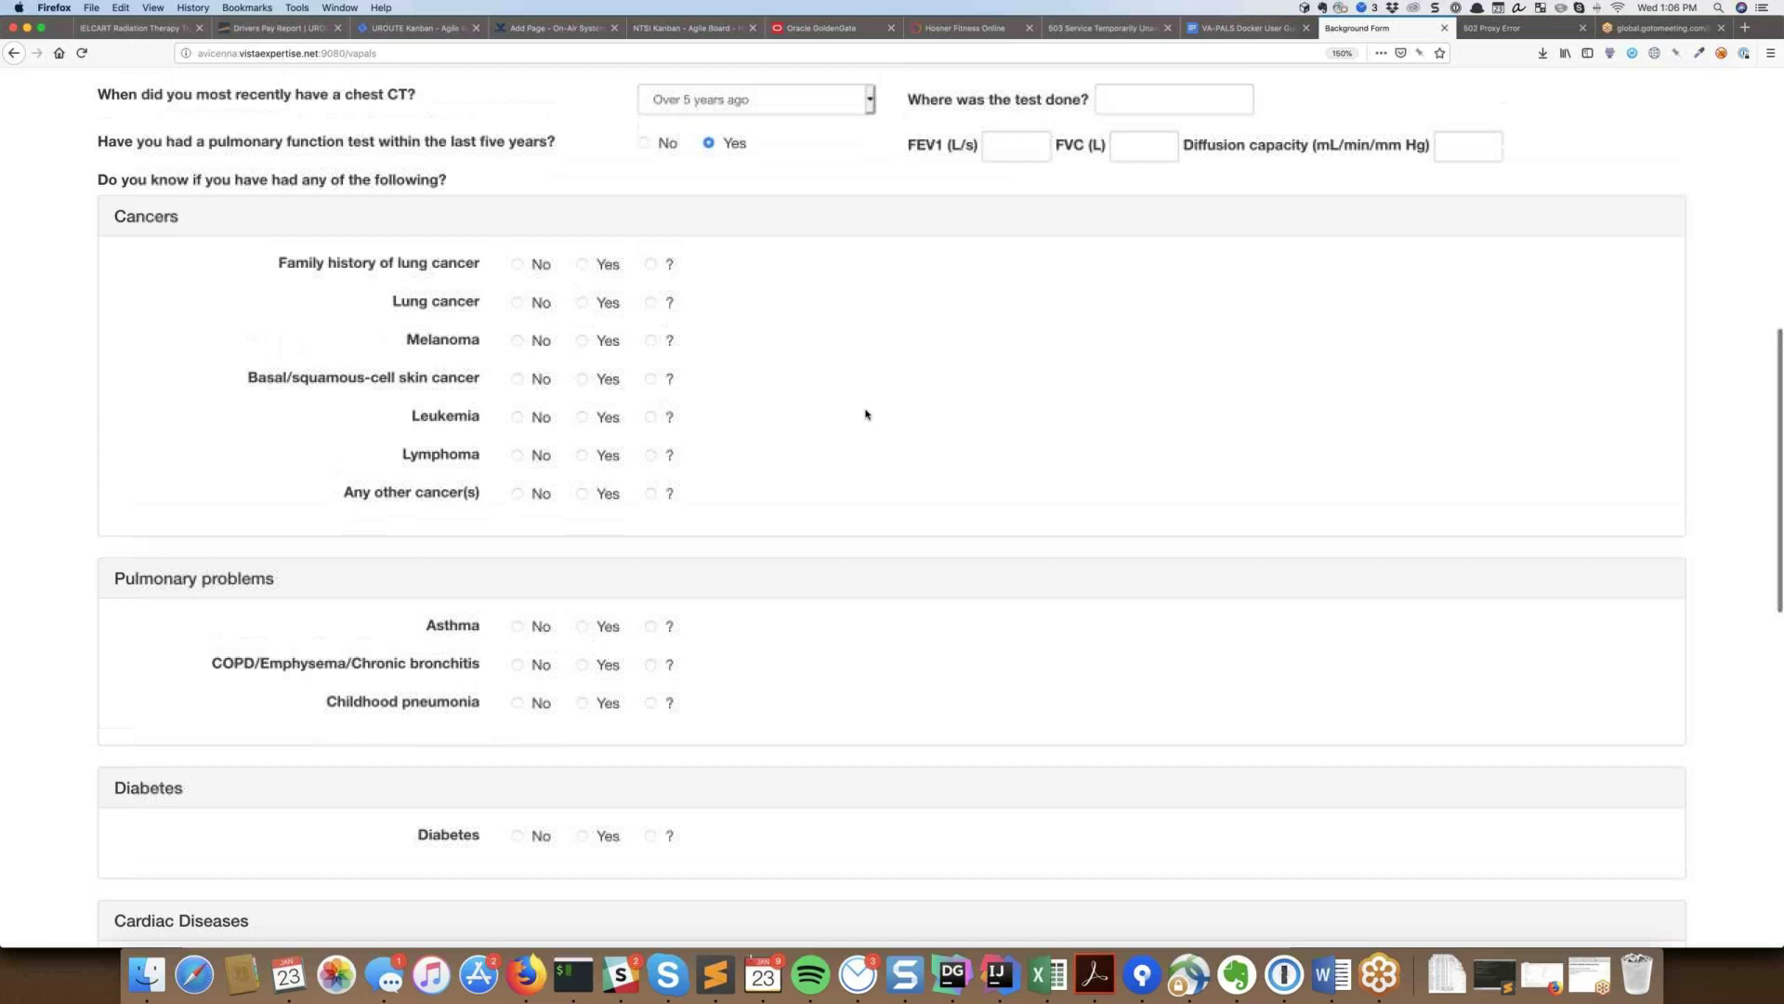
pyautogui.click(583, 281)
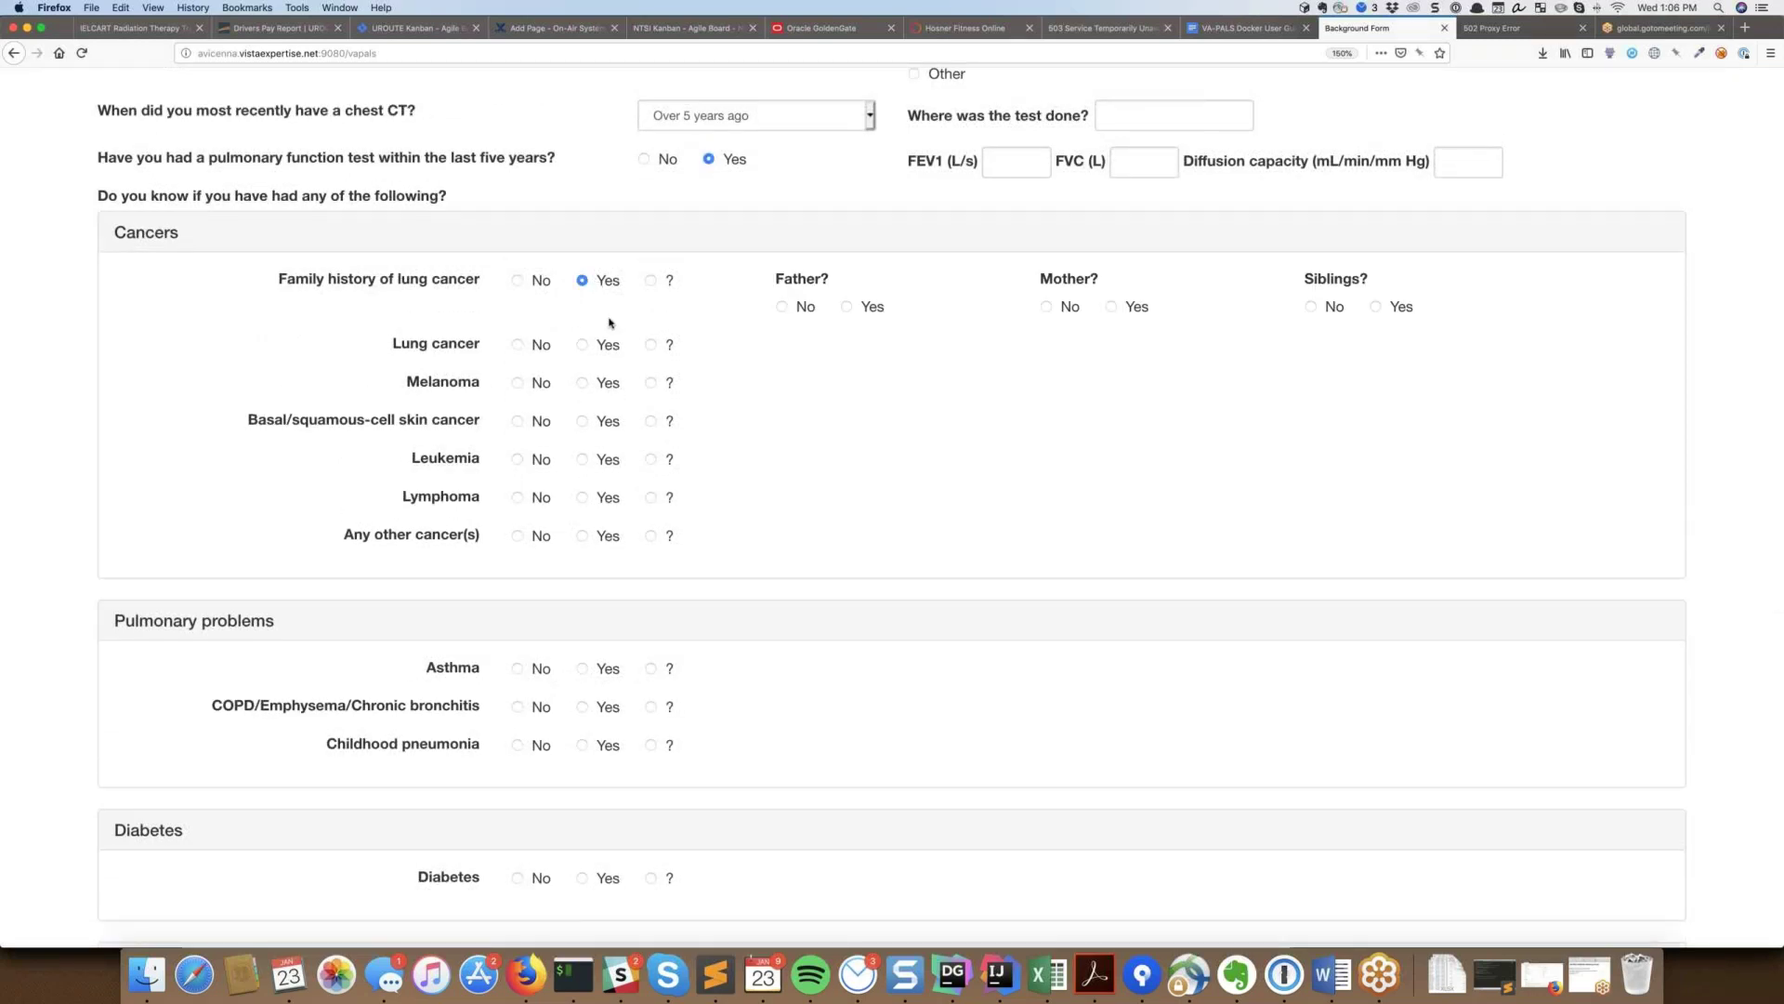
# Answer Yes to lung cancer, melanoma, skin cancer, leukemia, lymphoma and other cancers
pyautogui.click(608, 348)
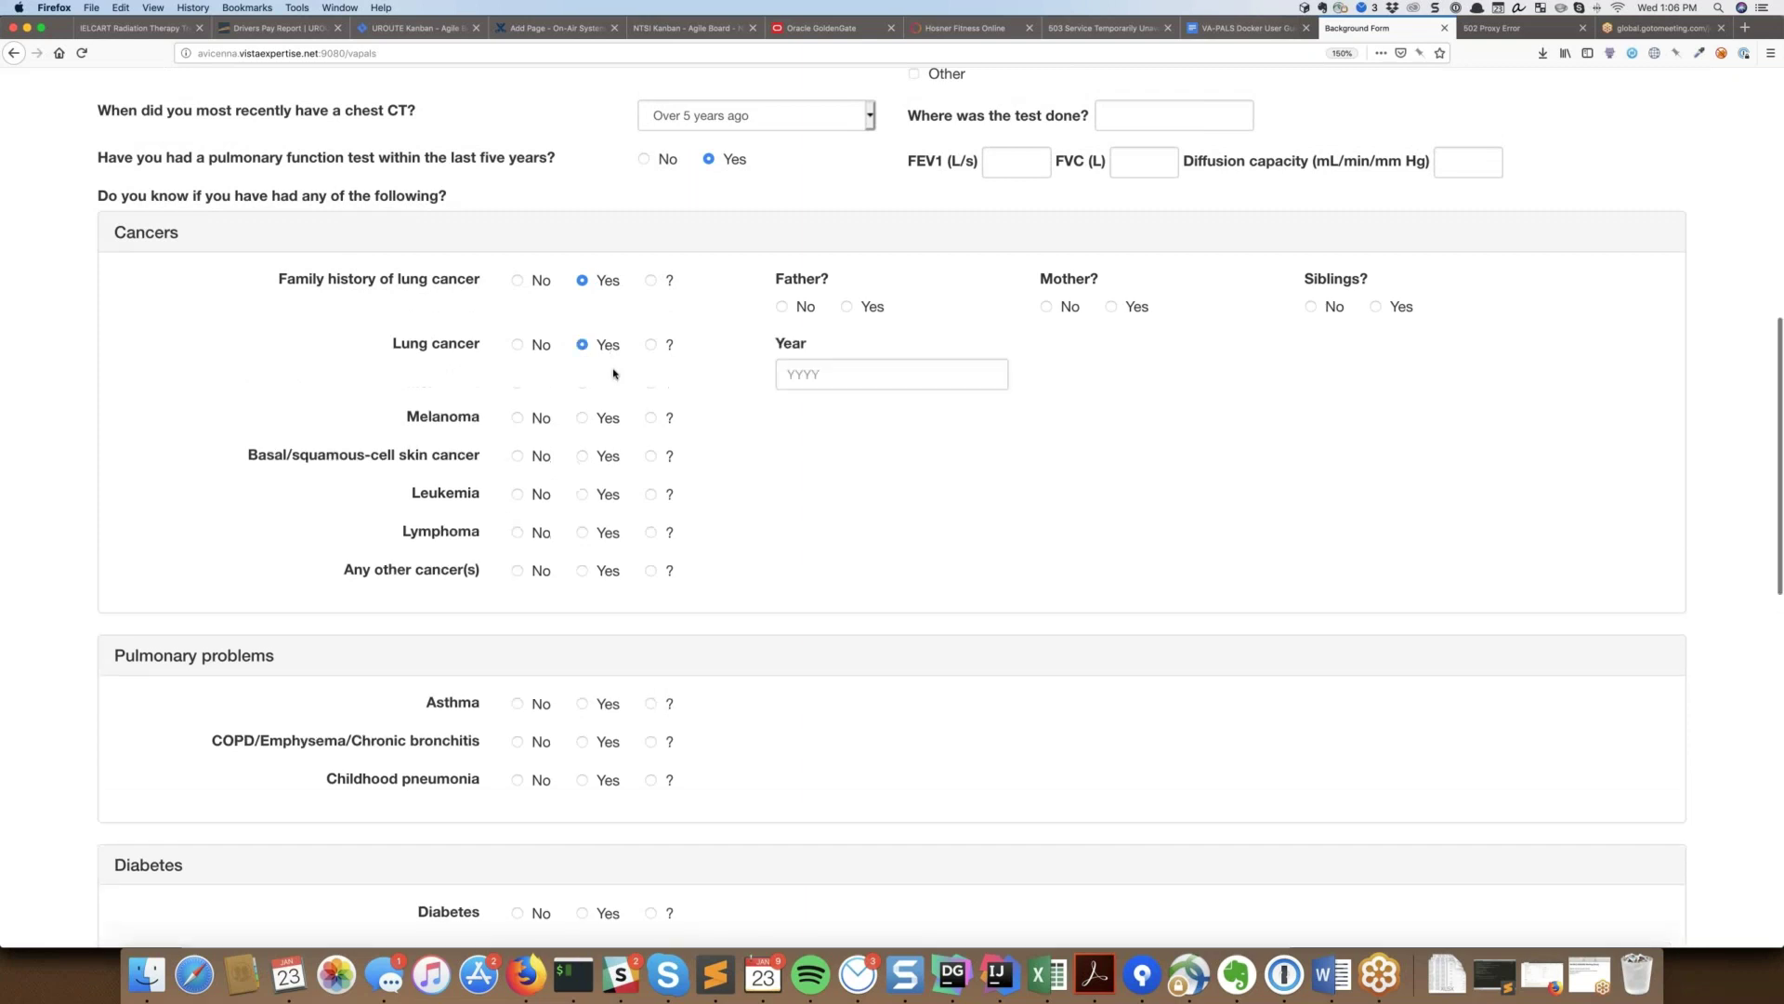
pyautogui.click(608, 415)
pyautogui.click(608, 491)
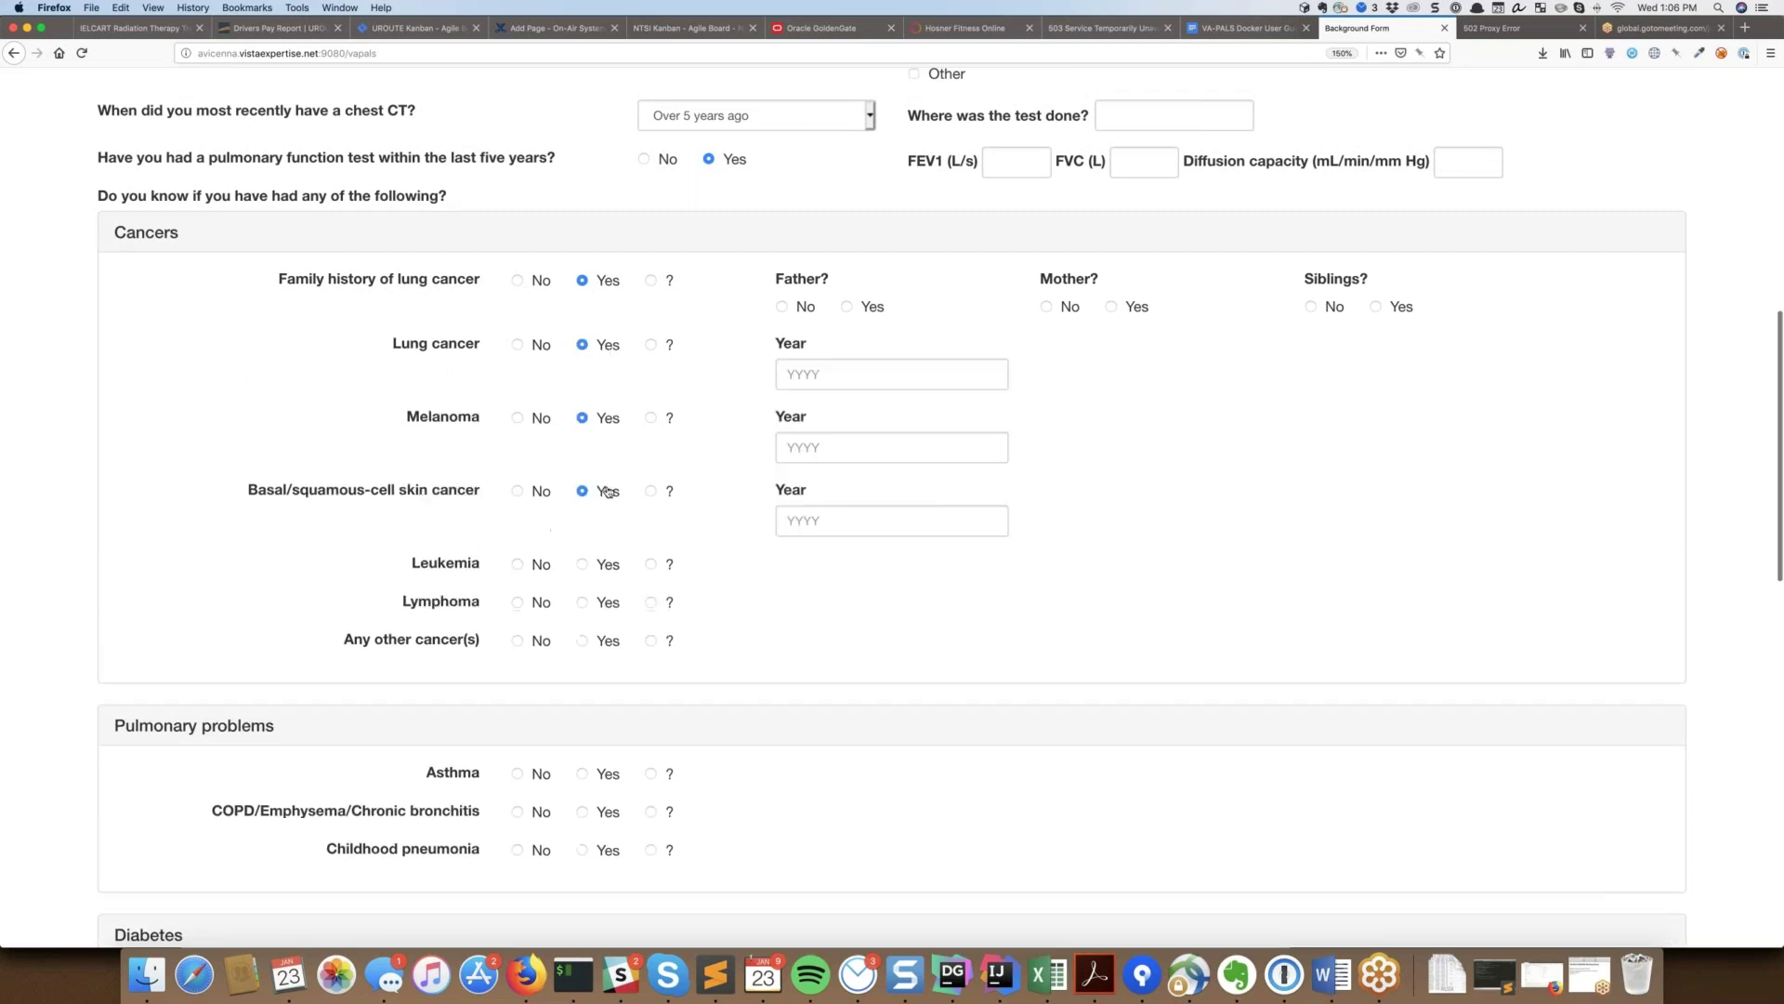
pyautogui.click(608, 564)
pyautogui.click(608, 638)
pyautogui.click(605, 712)
pyautogui.scroll(-4, 605, 713)
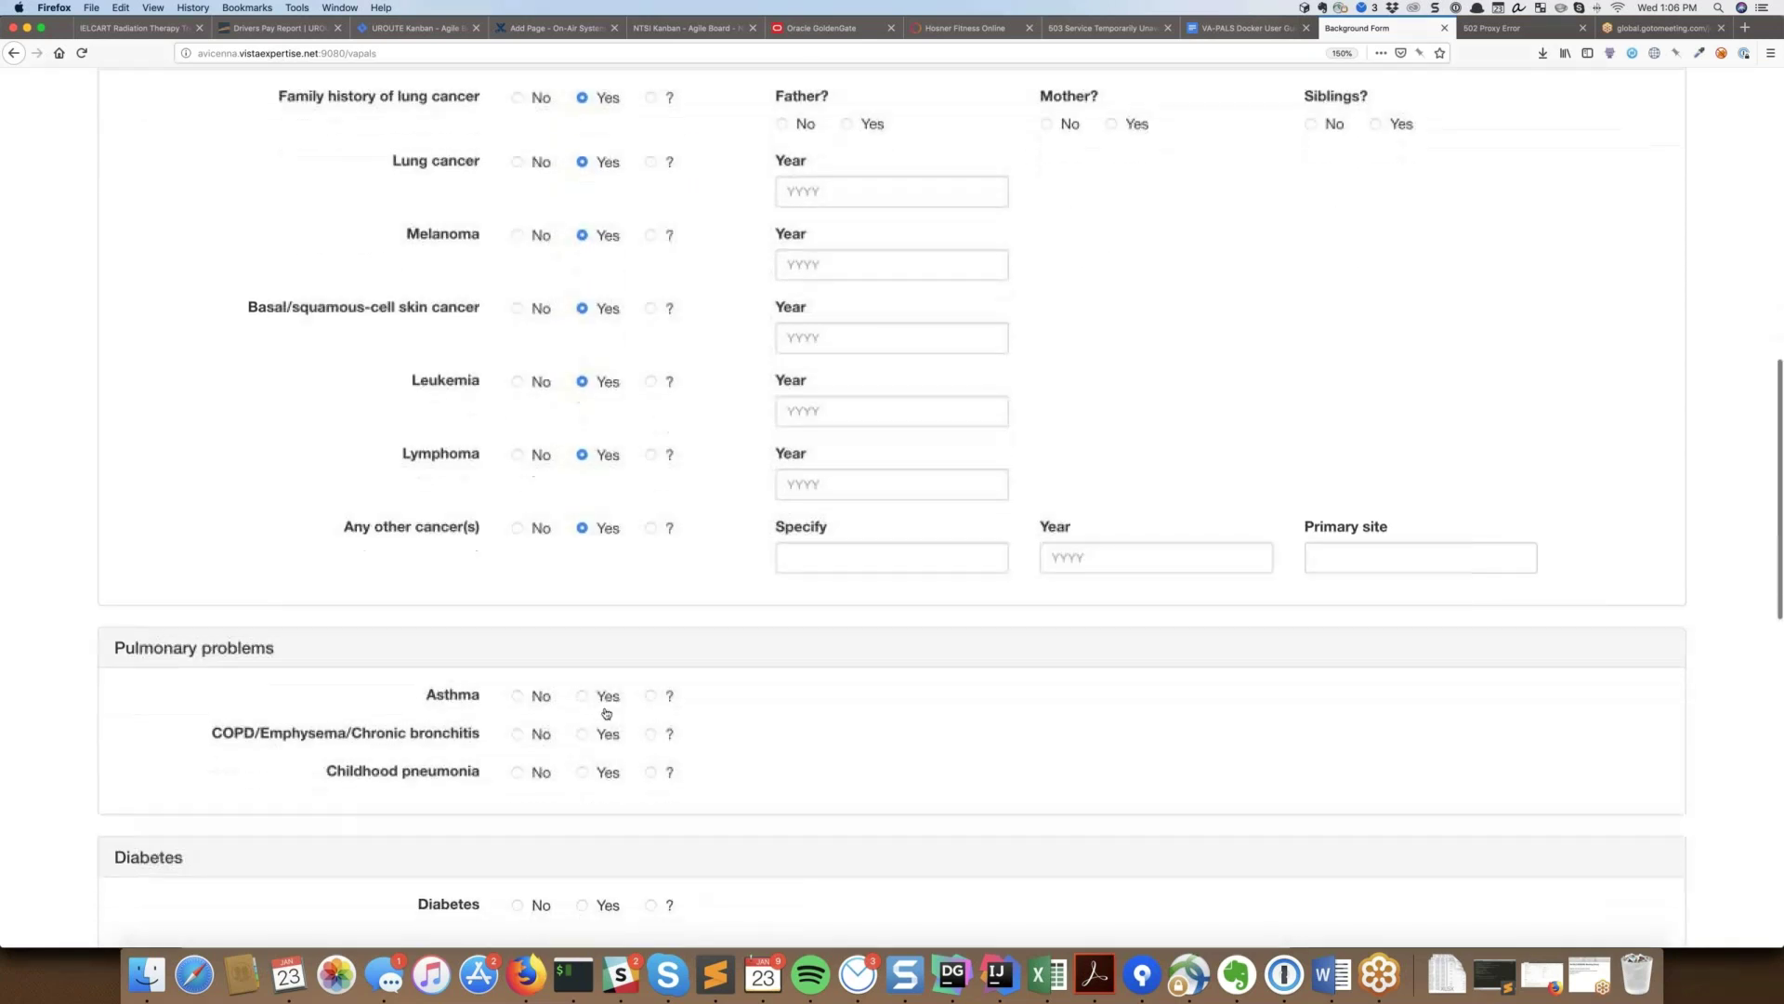
pyautogui.scroll(-1, 606, 712)
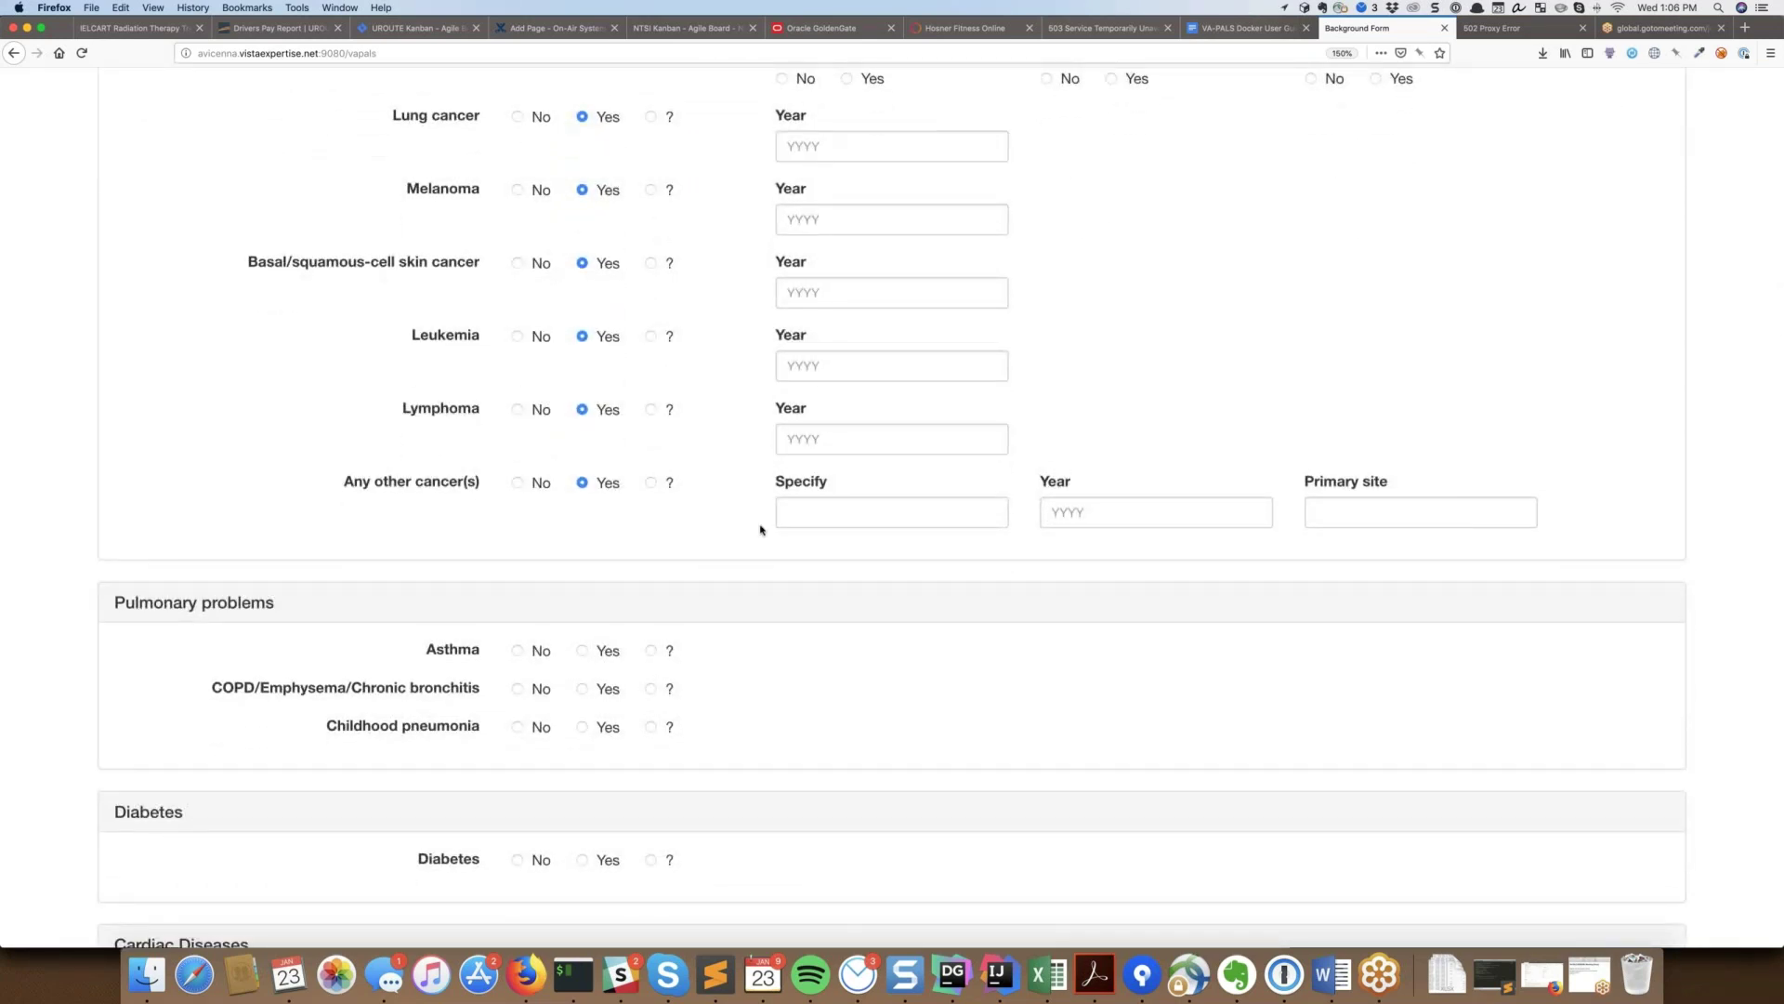
pyautogui.click(813, 520)
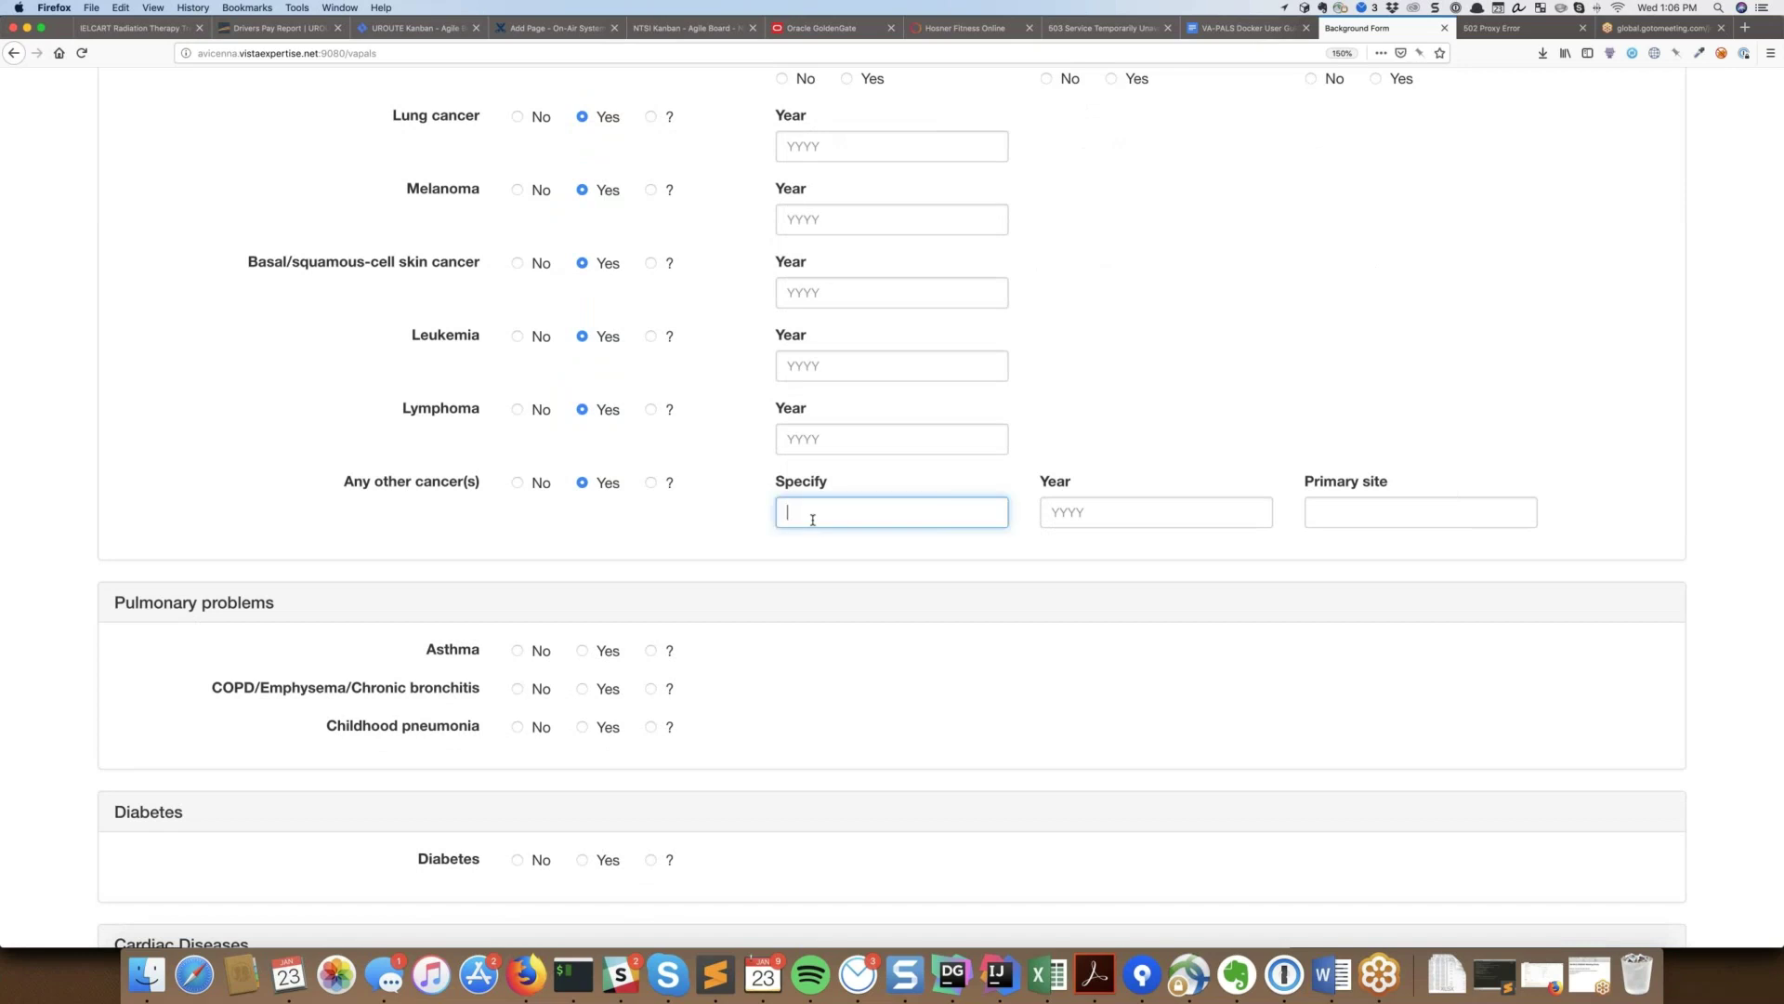
pyautogui.scroll(-7, 813, 518)
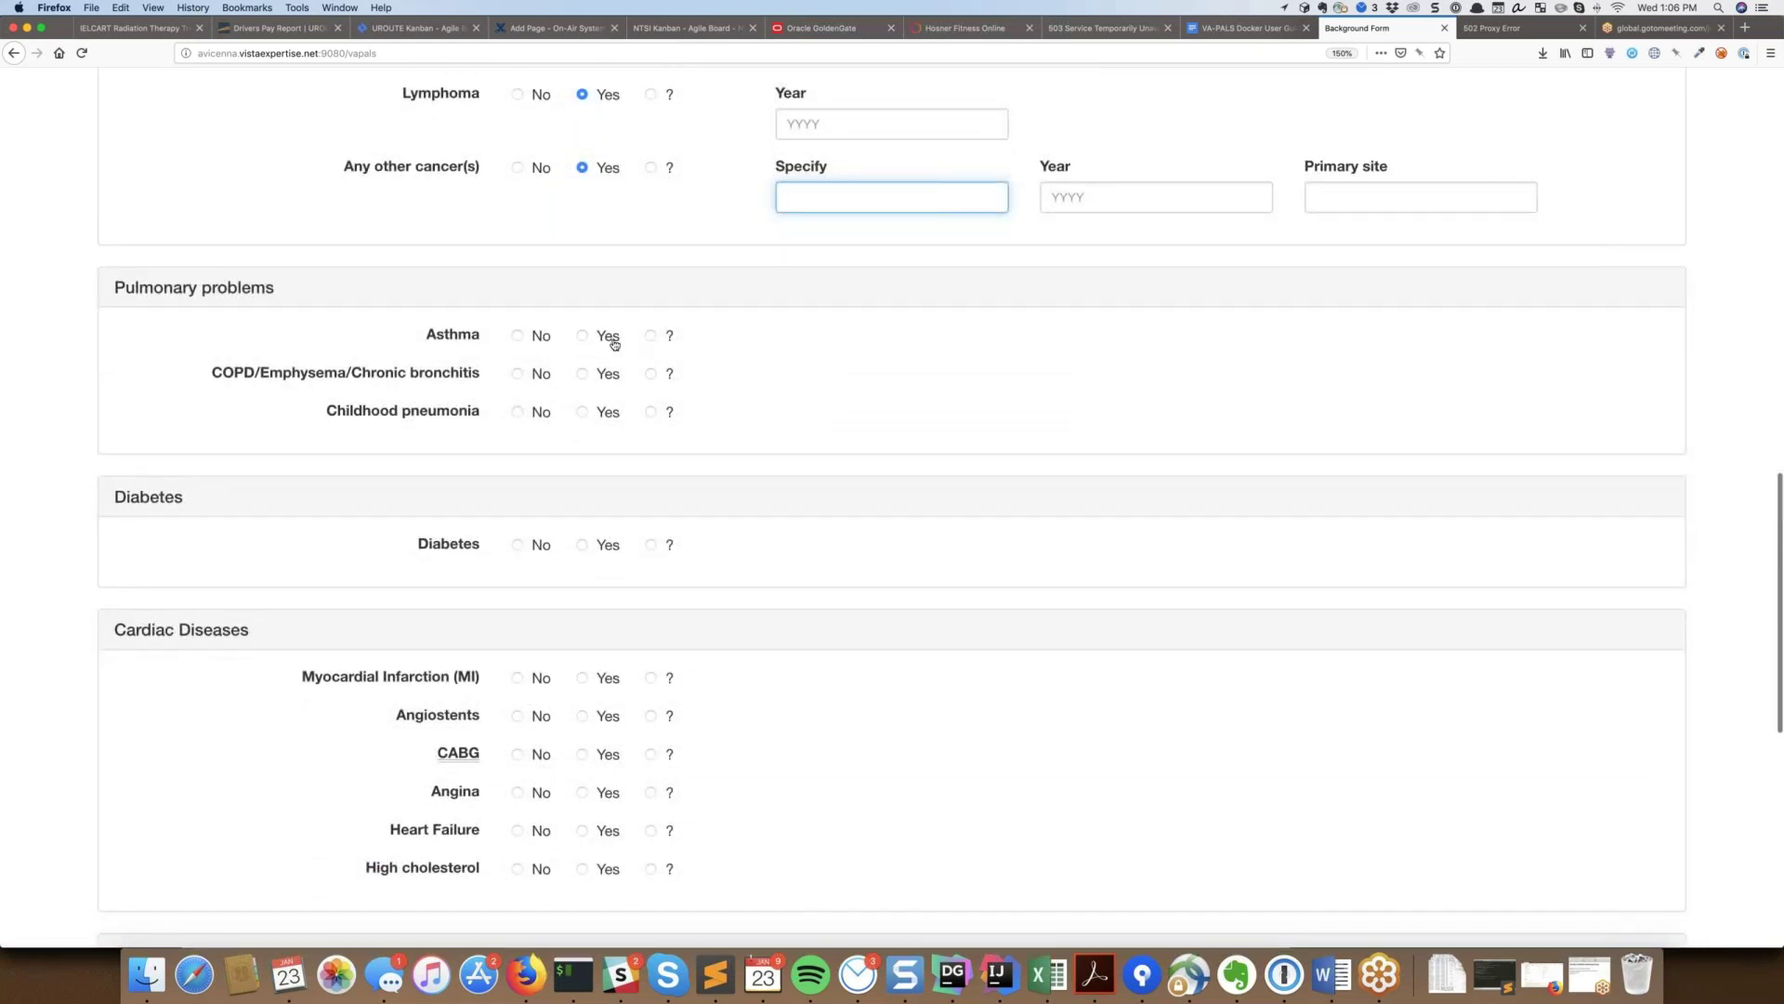
# Answer Yes to asthma, COPD, childhood pneumonia and diabetes
pyautogui.click(608, 339)
pyautogui.click(610, 410)
pyautogui.click(606, 470)
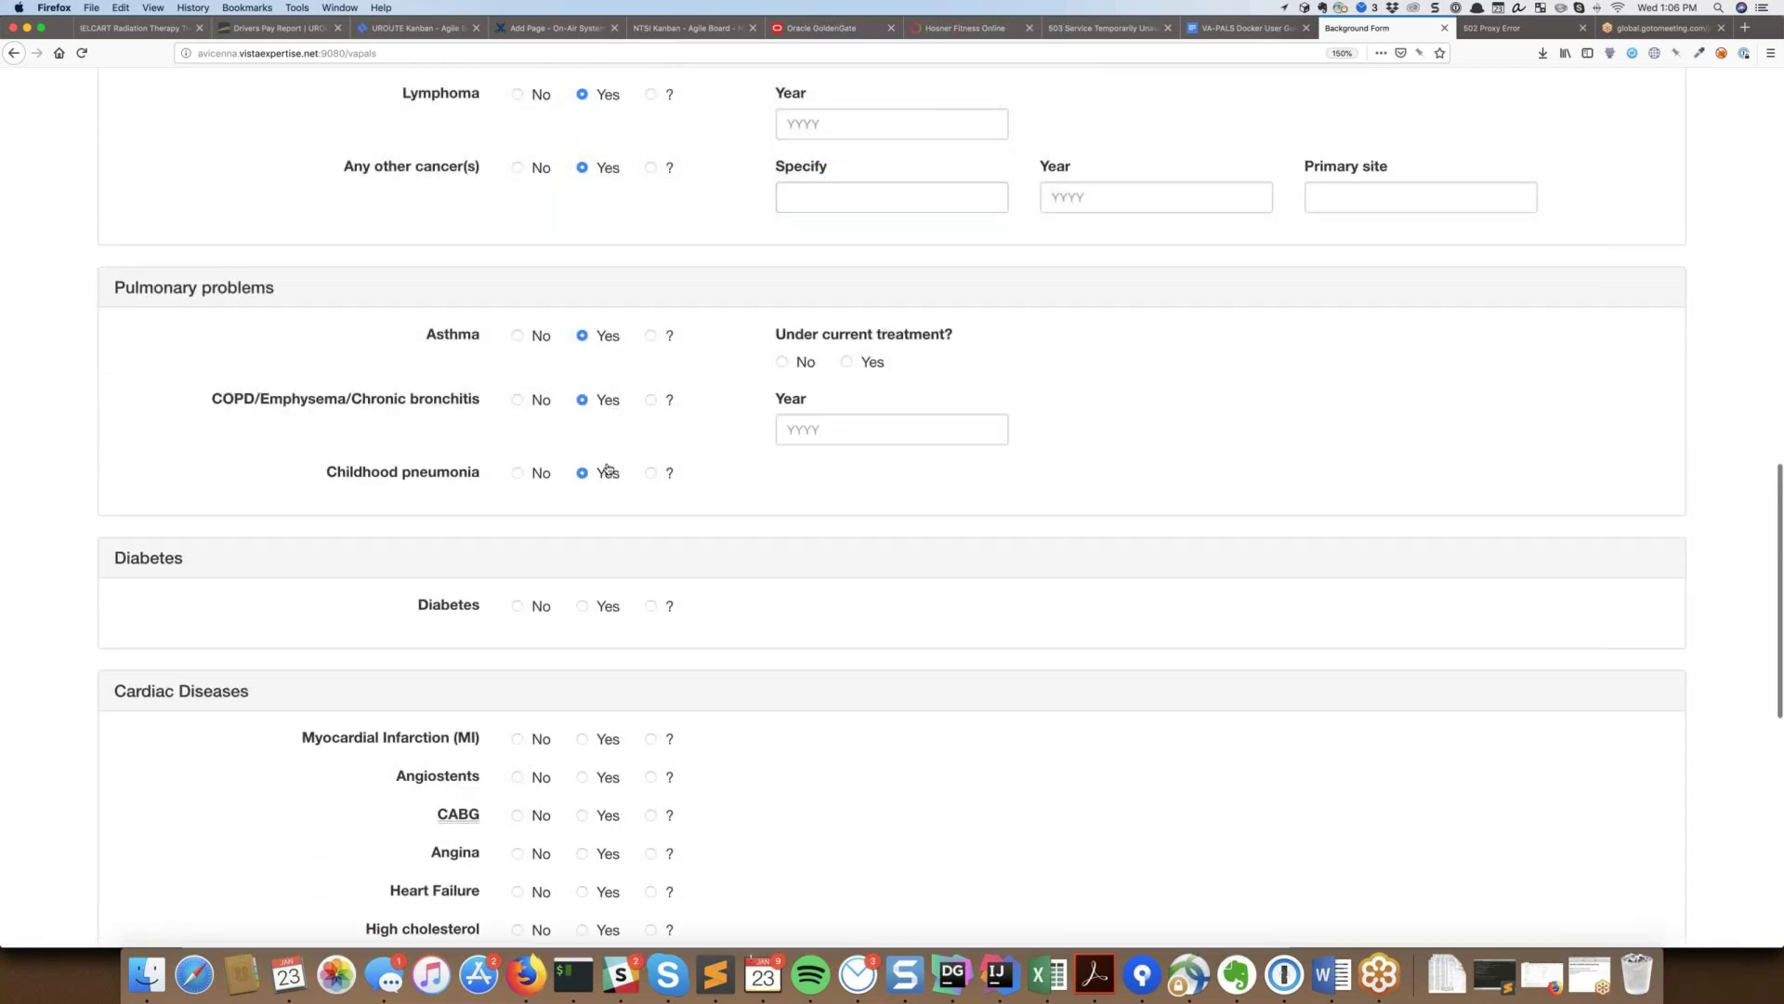
pyautogui.scroll(-3, 605, 471)
pyautogui.click(608, 448)
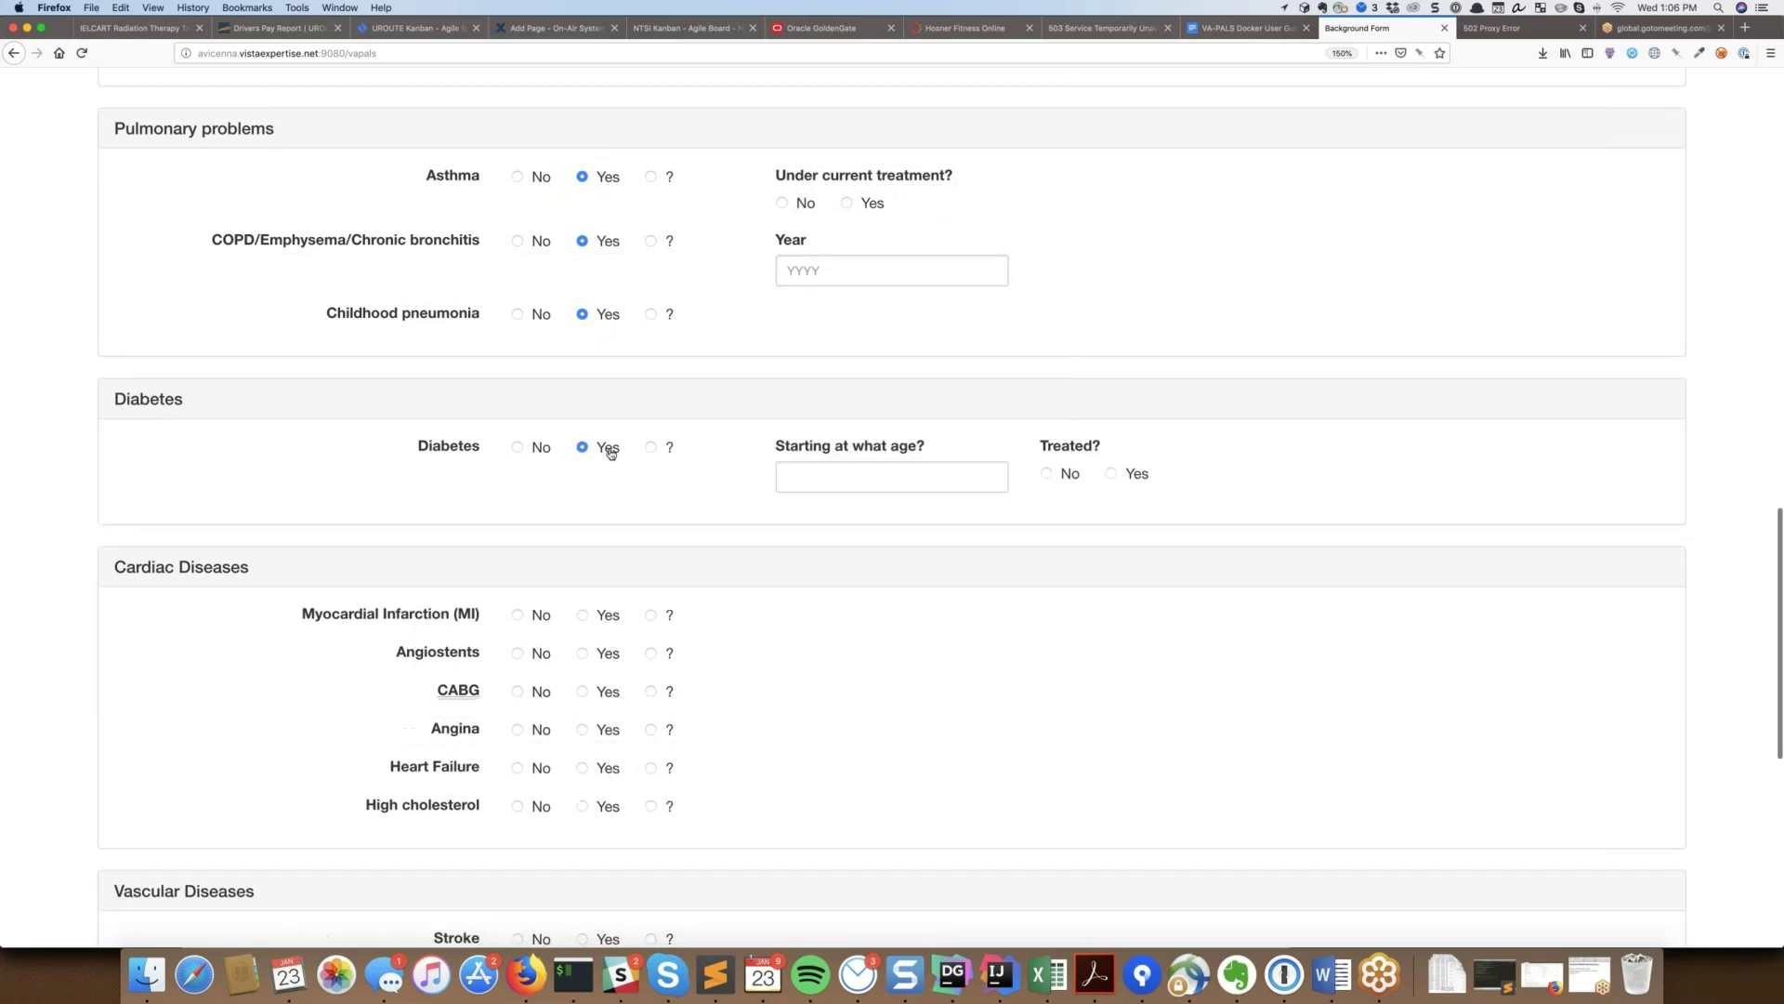
pyautogui.scroll(-1, 610, 453)
# Answer Yes to MI, angiostents, CABG, angina, heart failure and high cholesterol
pyautogui.click(609, 576)
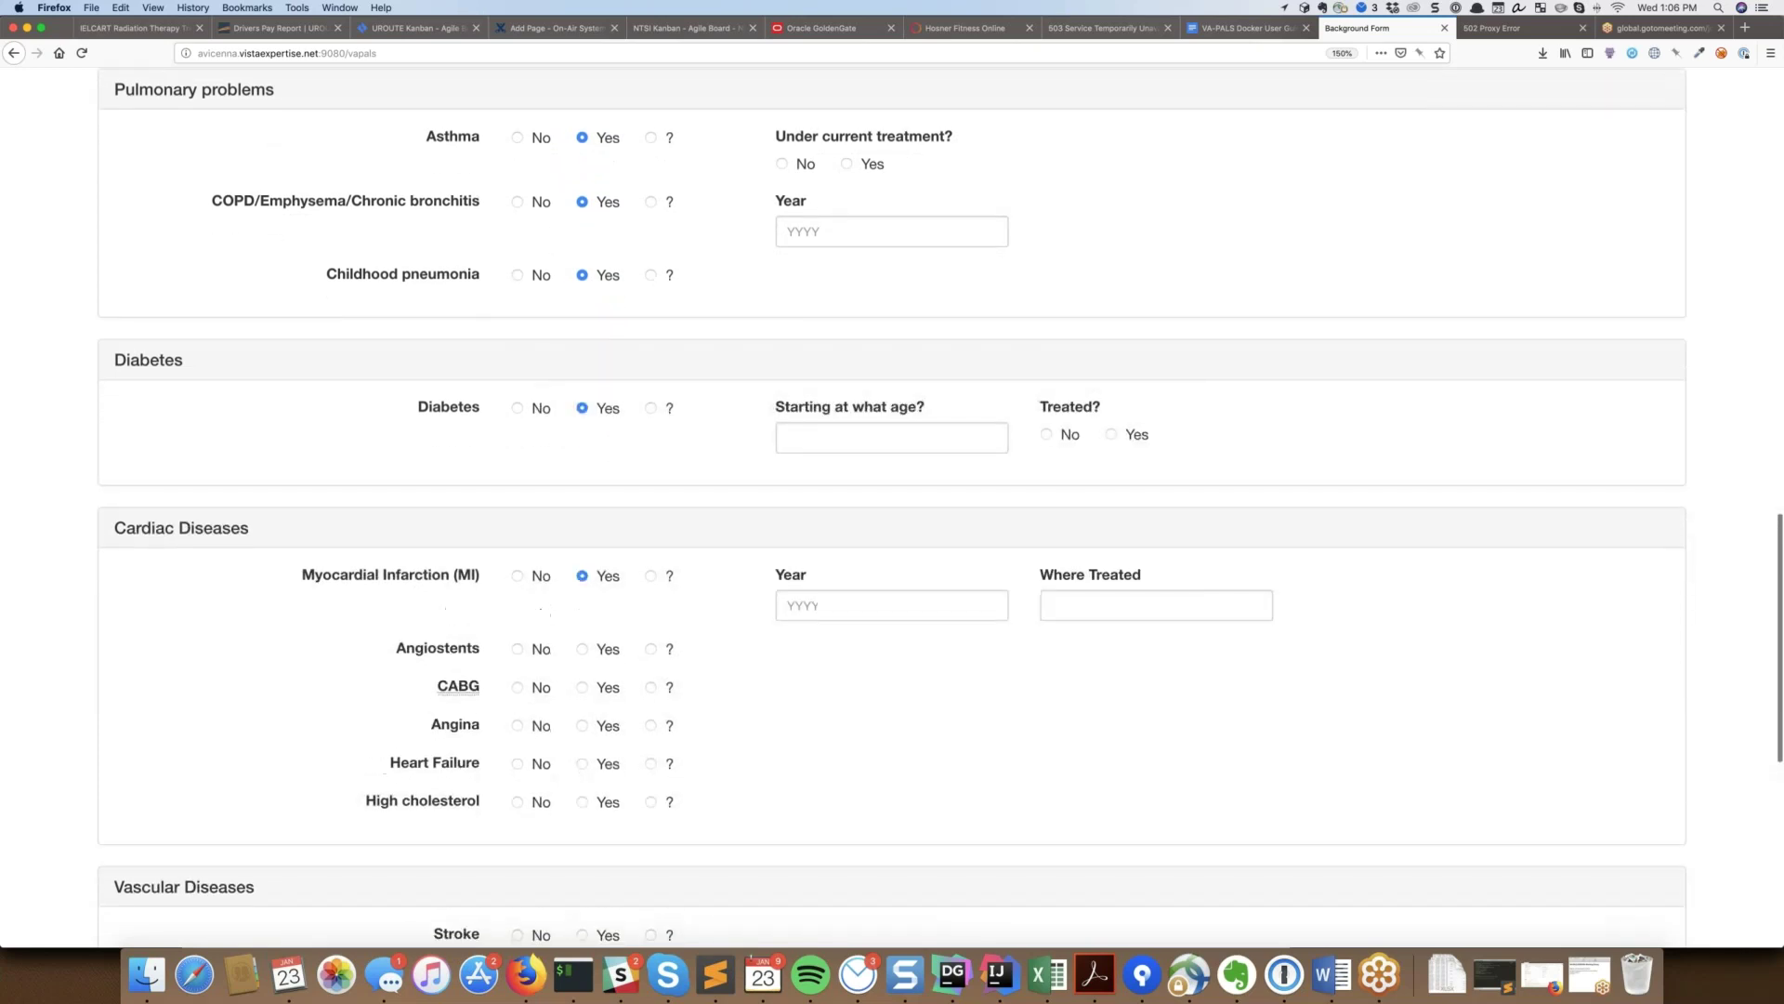
pyautogui.click(609, 649)
pyautogui.click(606, 722)
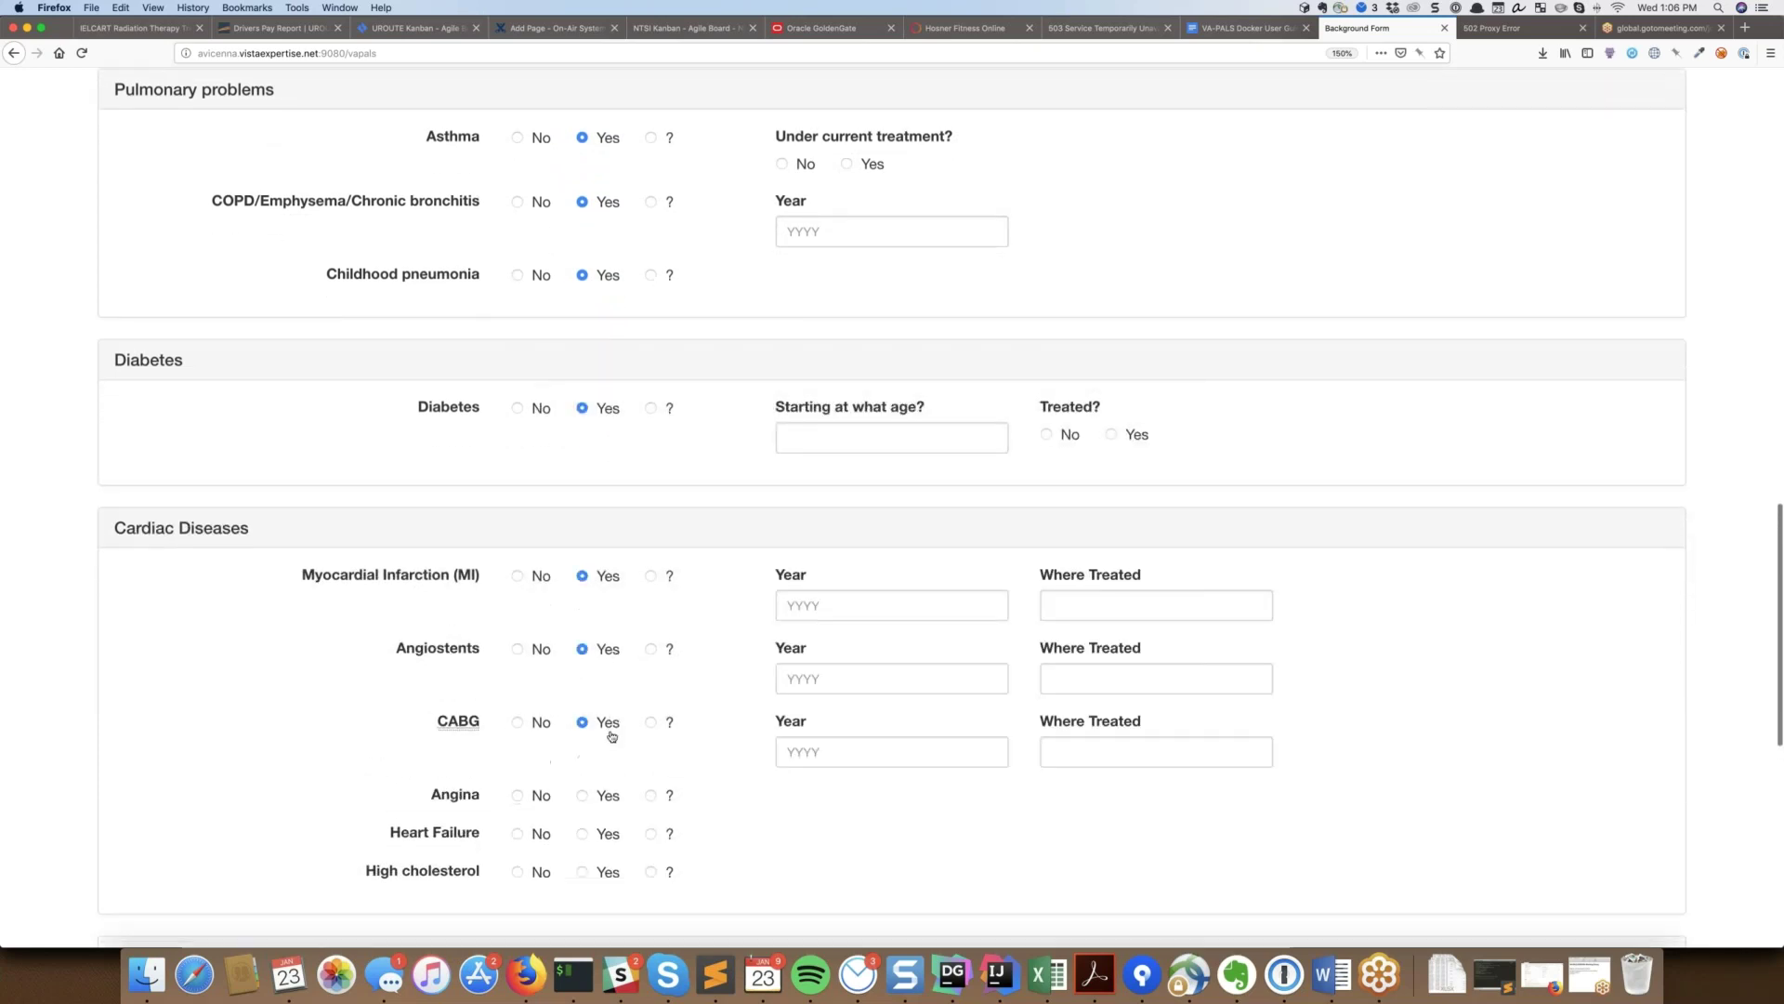
pyautogui.click(605, 795)
pyautogui.click(609, 868)
pyautogui.scroll(-3, 608, 868)
pyautogui.click(609, 805)
pyautogui.scroll(-5, 609, 805)
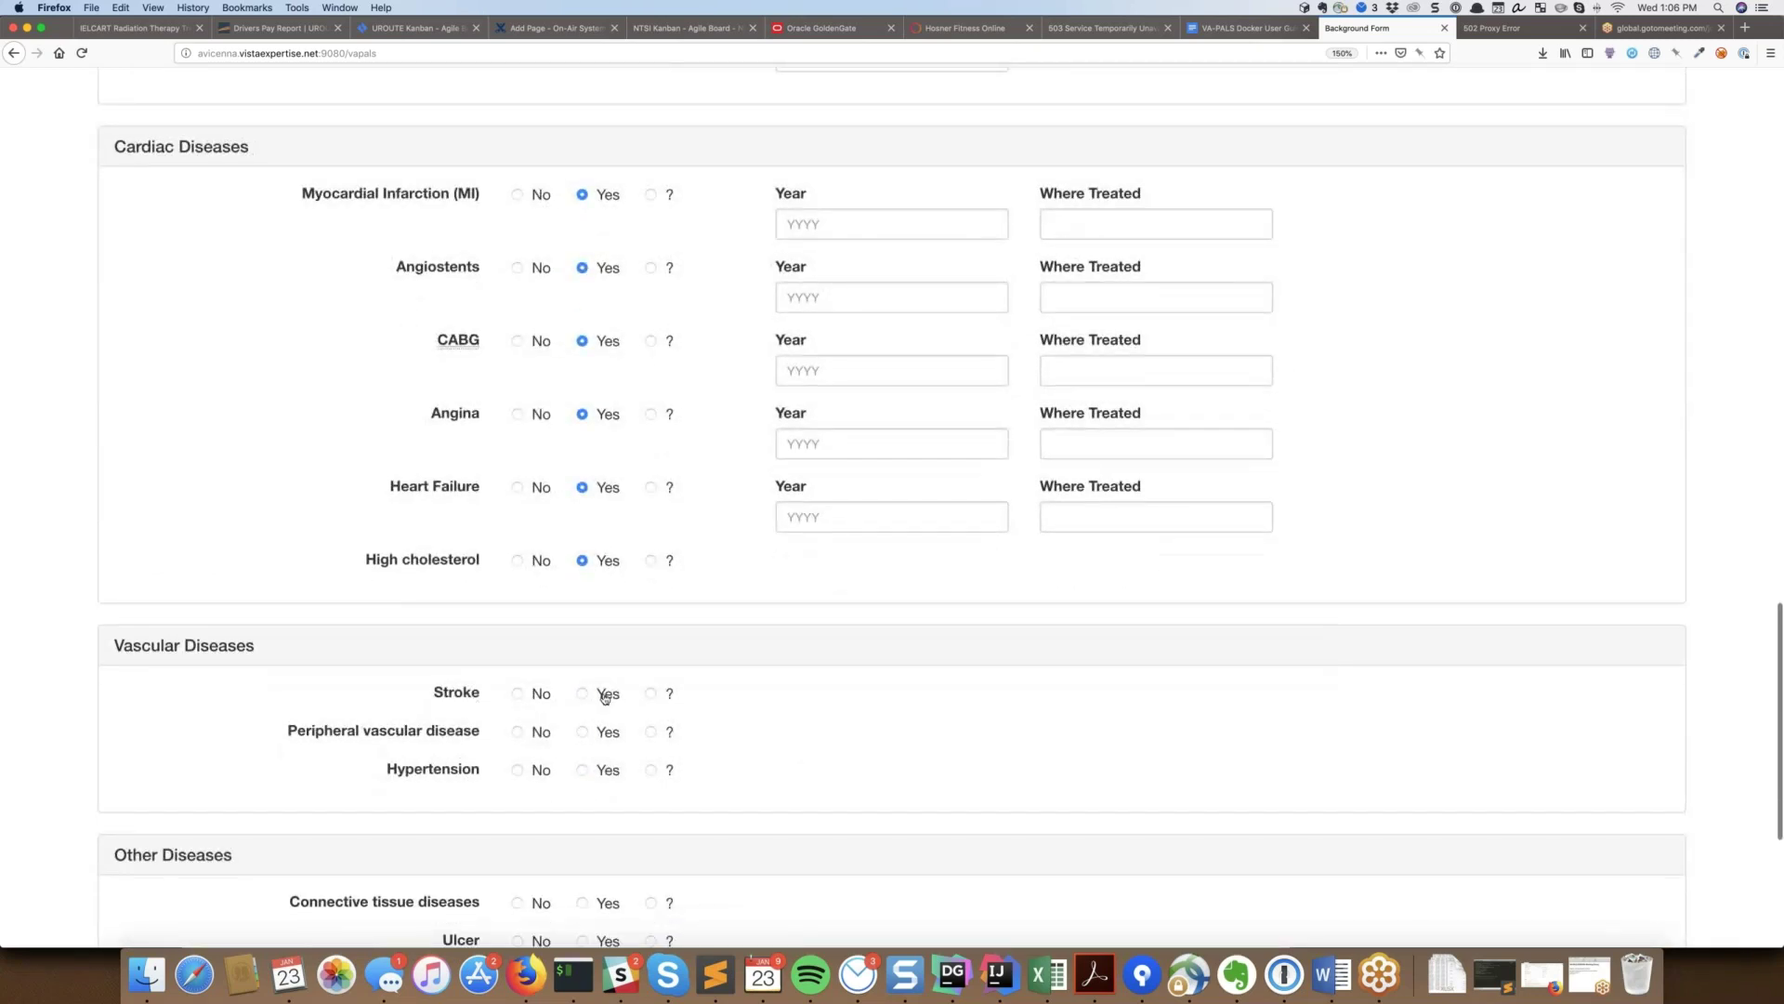
# Answer Yes to stroke, hypertension, connective tissue, ulcer, liver, renal and other diseases
pyautogui.click(606, 693)
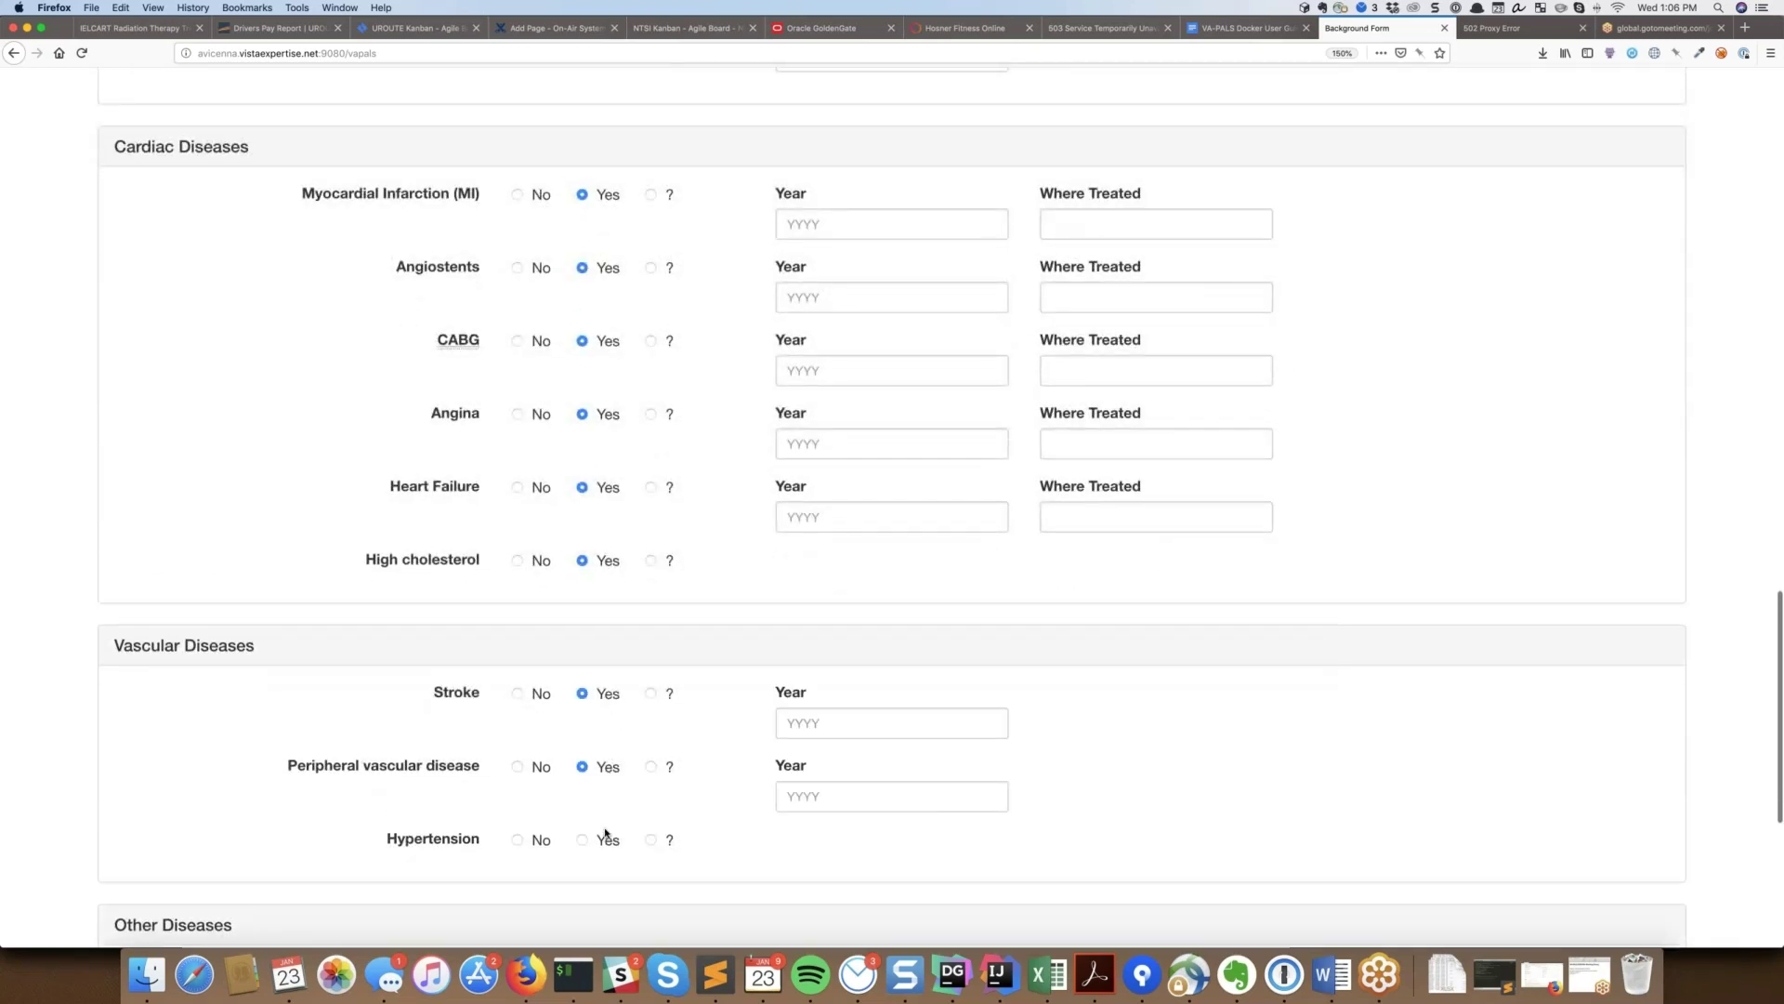
pyautogui.click(606, 833)
pyautogui.scroll(-5, 608, 827)
pyautogui.scroll(-3, 608, 818)
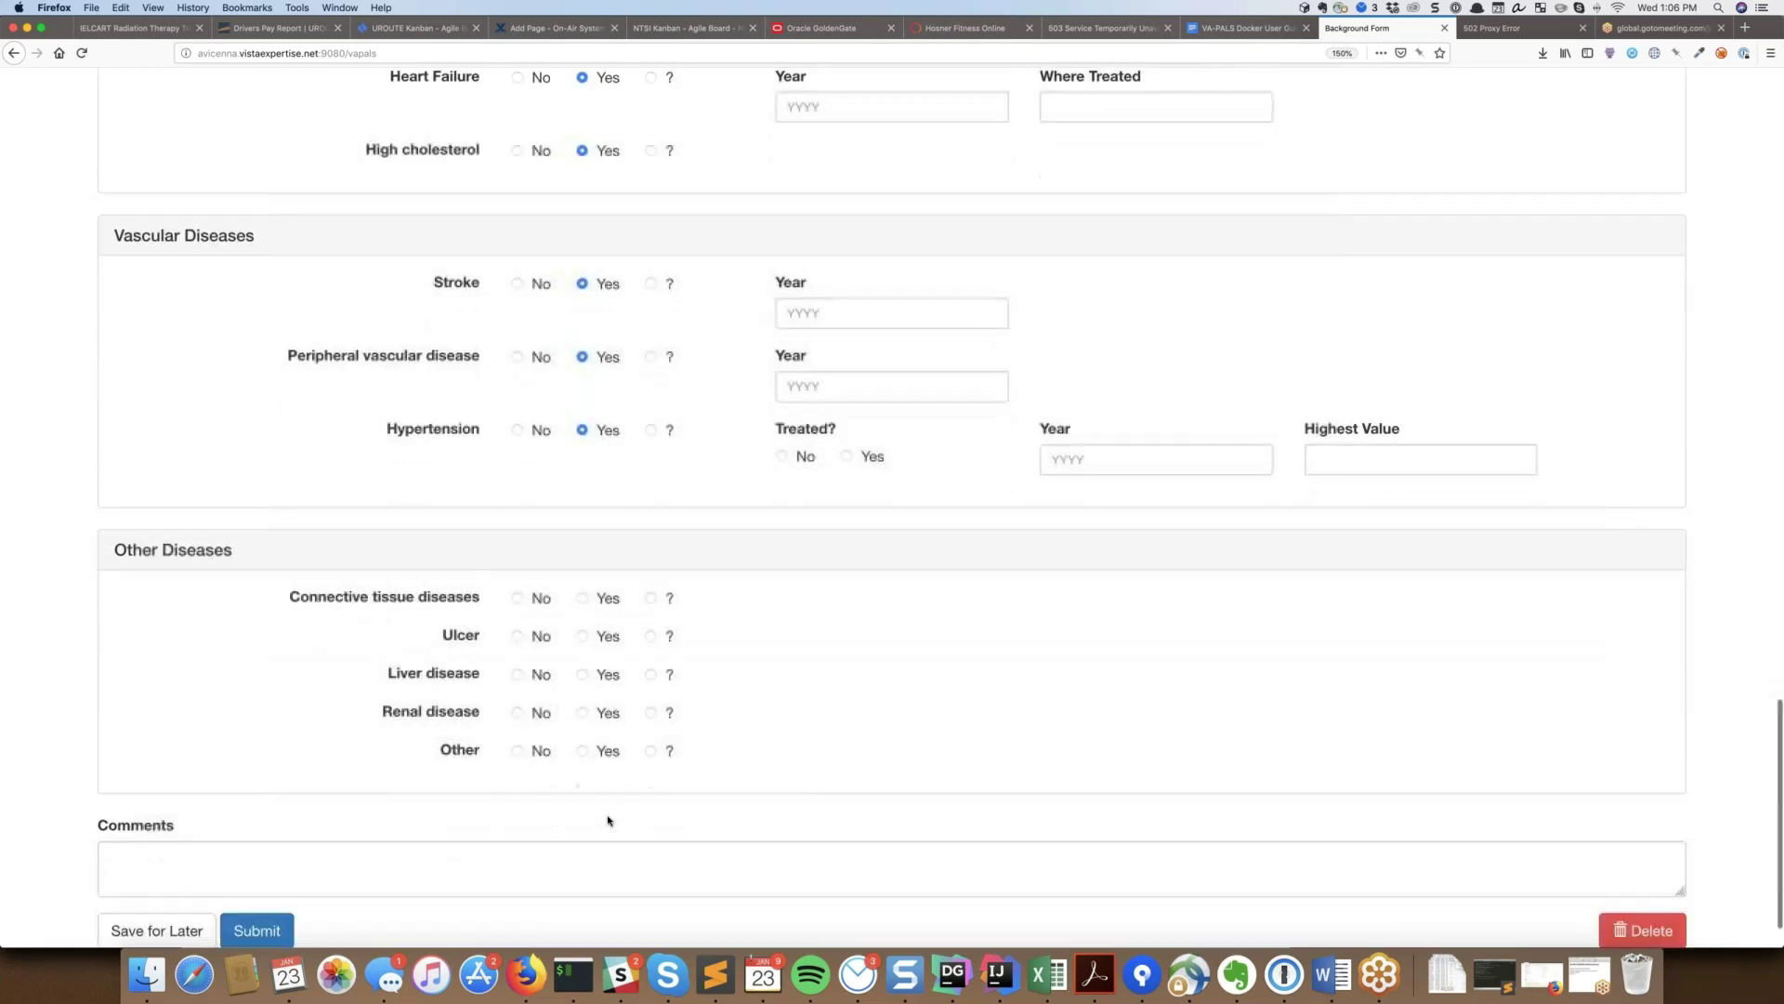
pyautogui.click(609, 531)
pyautogui.click(609, 605)
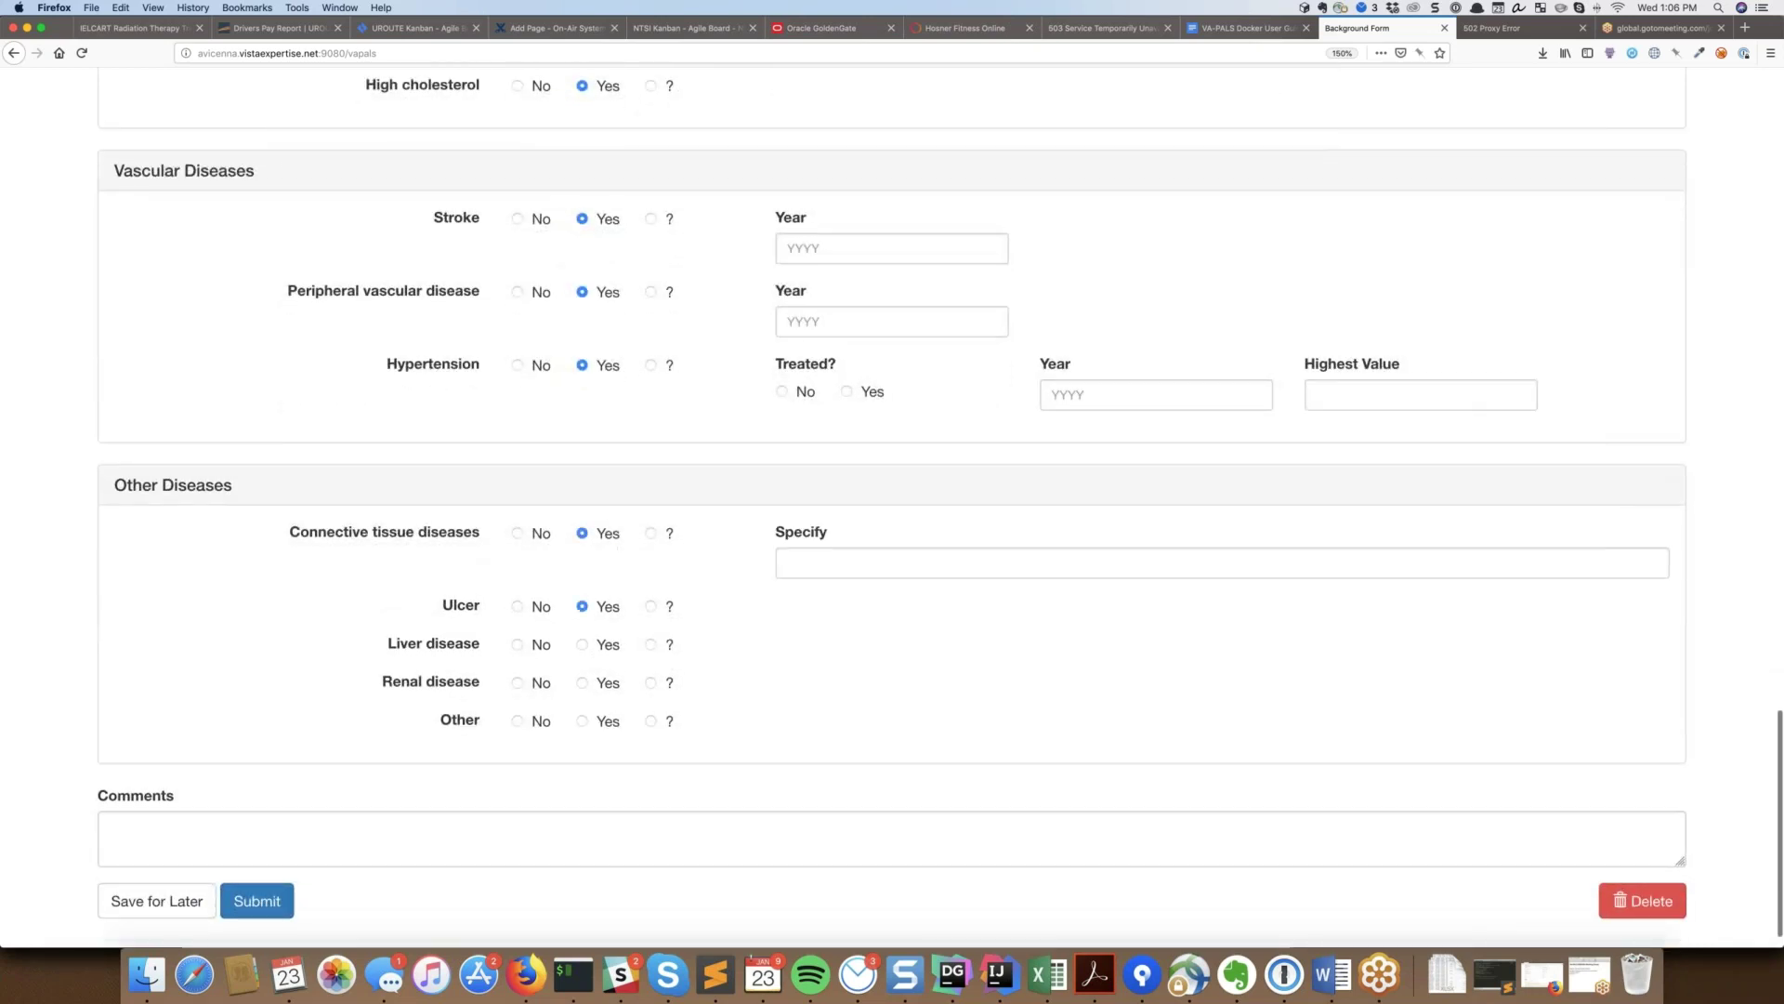
pyautogui.click(608, 647)
pyautogui.click(606, 684)
pyautogui.click(608, 721)
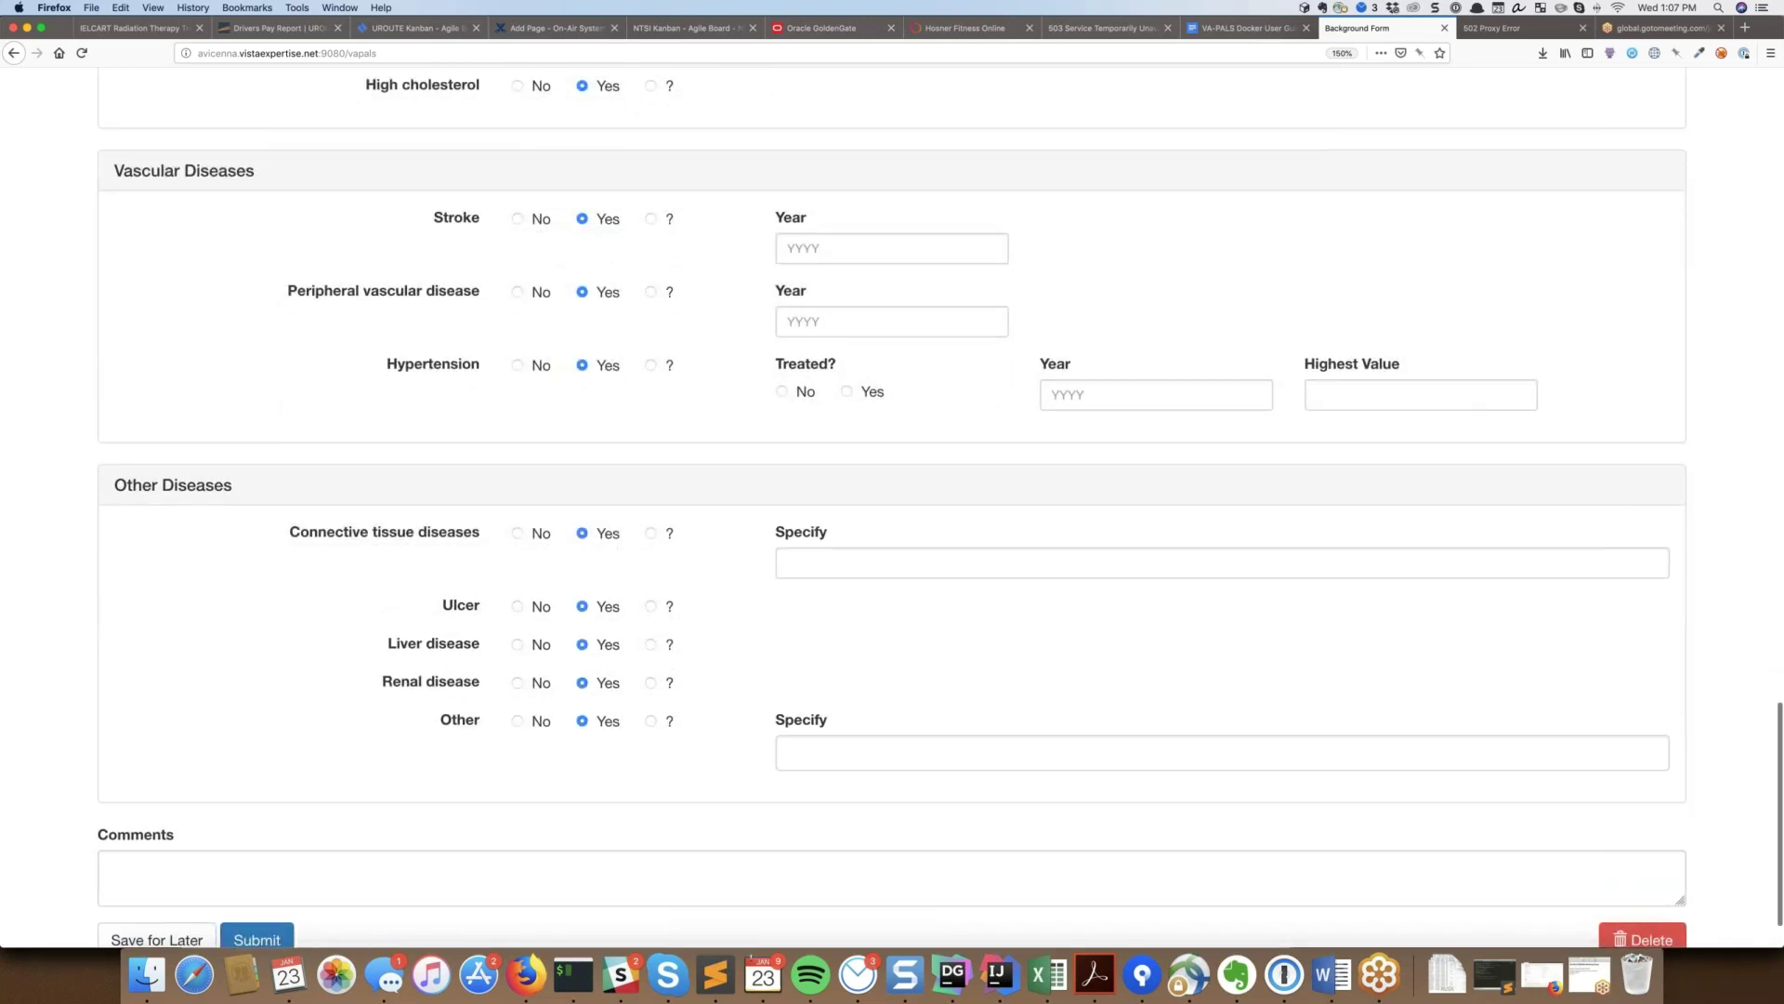
pyautogui.scroll(-1, 644, 701)
pyautogui.click(629, 797)
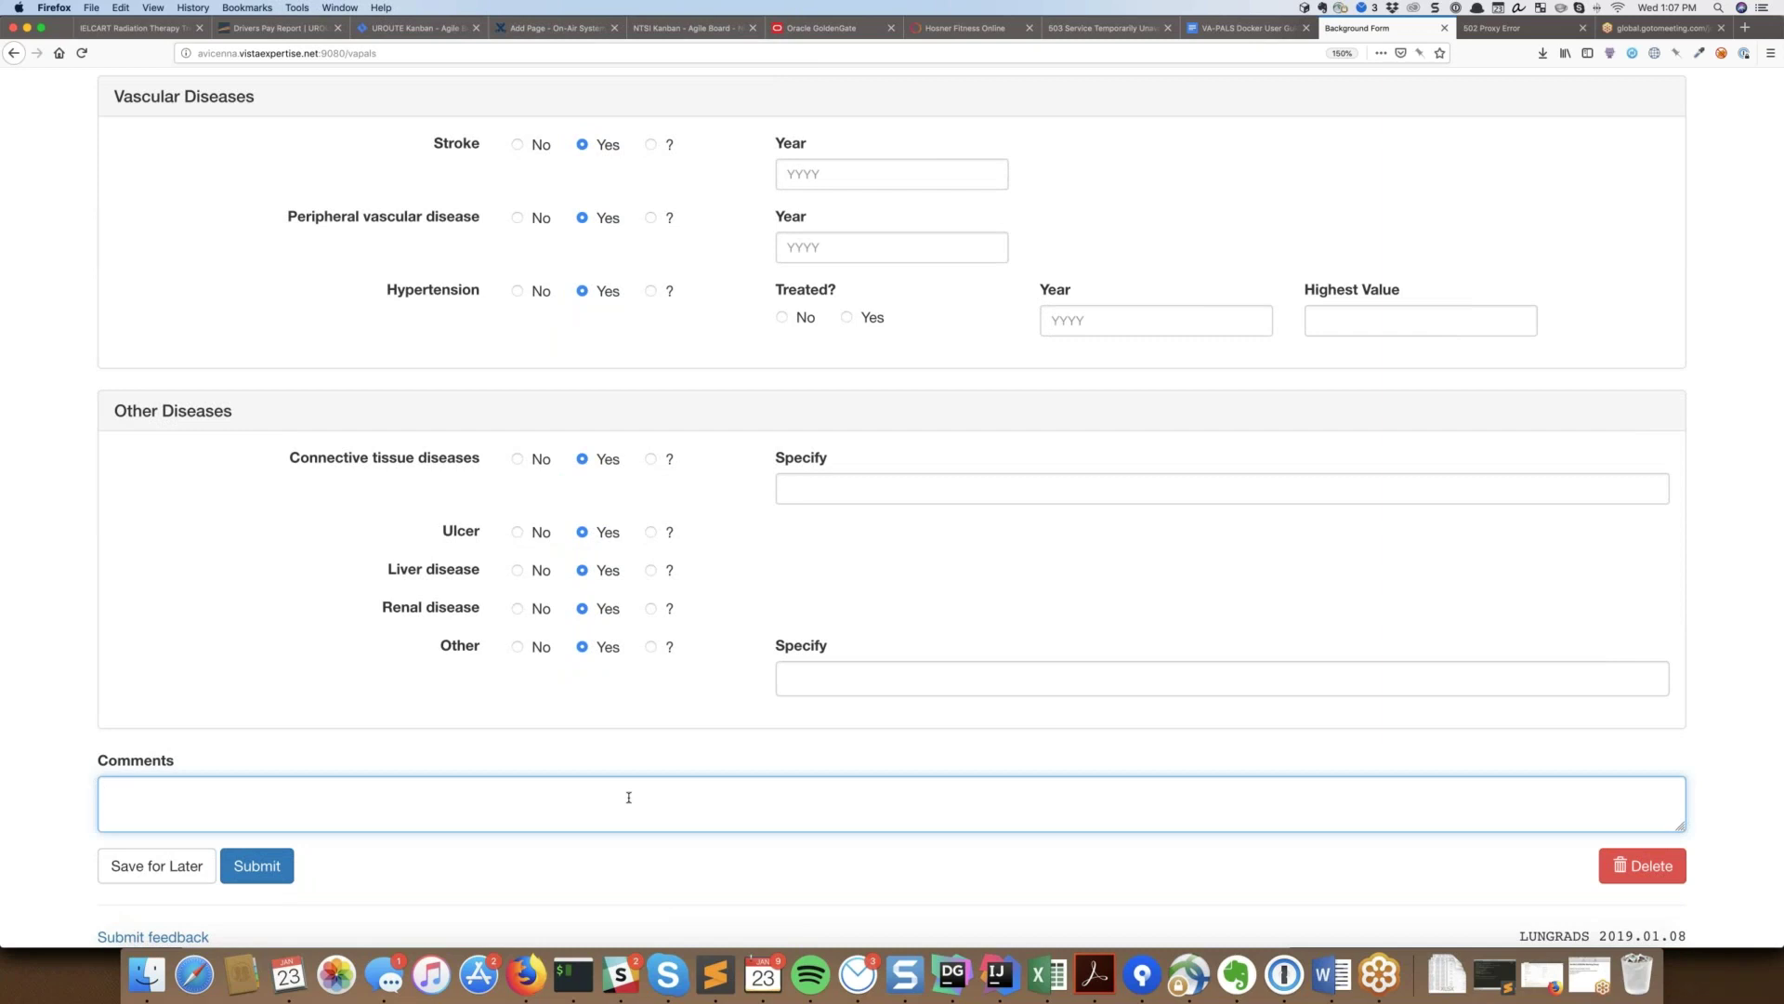
# Submit the completed Background form from the bottom of the page
pyautogui.scroll(-1, 622, 807)
pyautogui.click(273, 870)
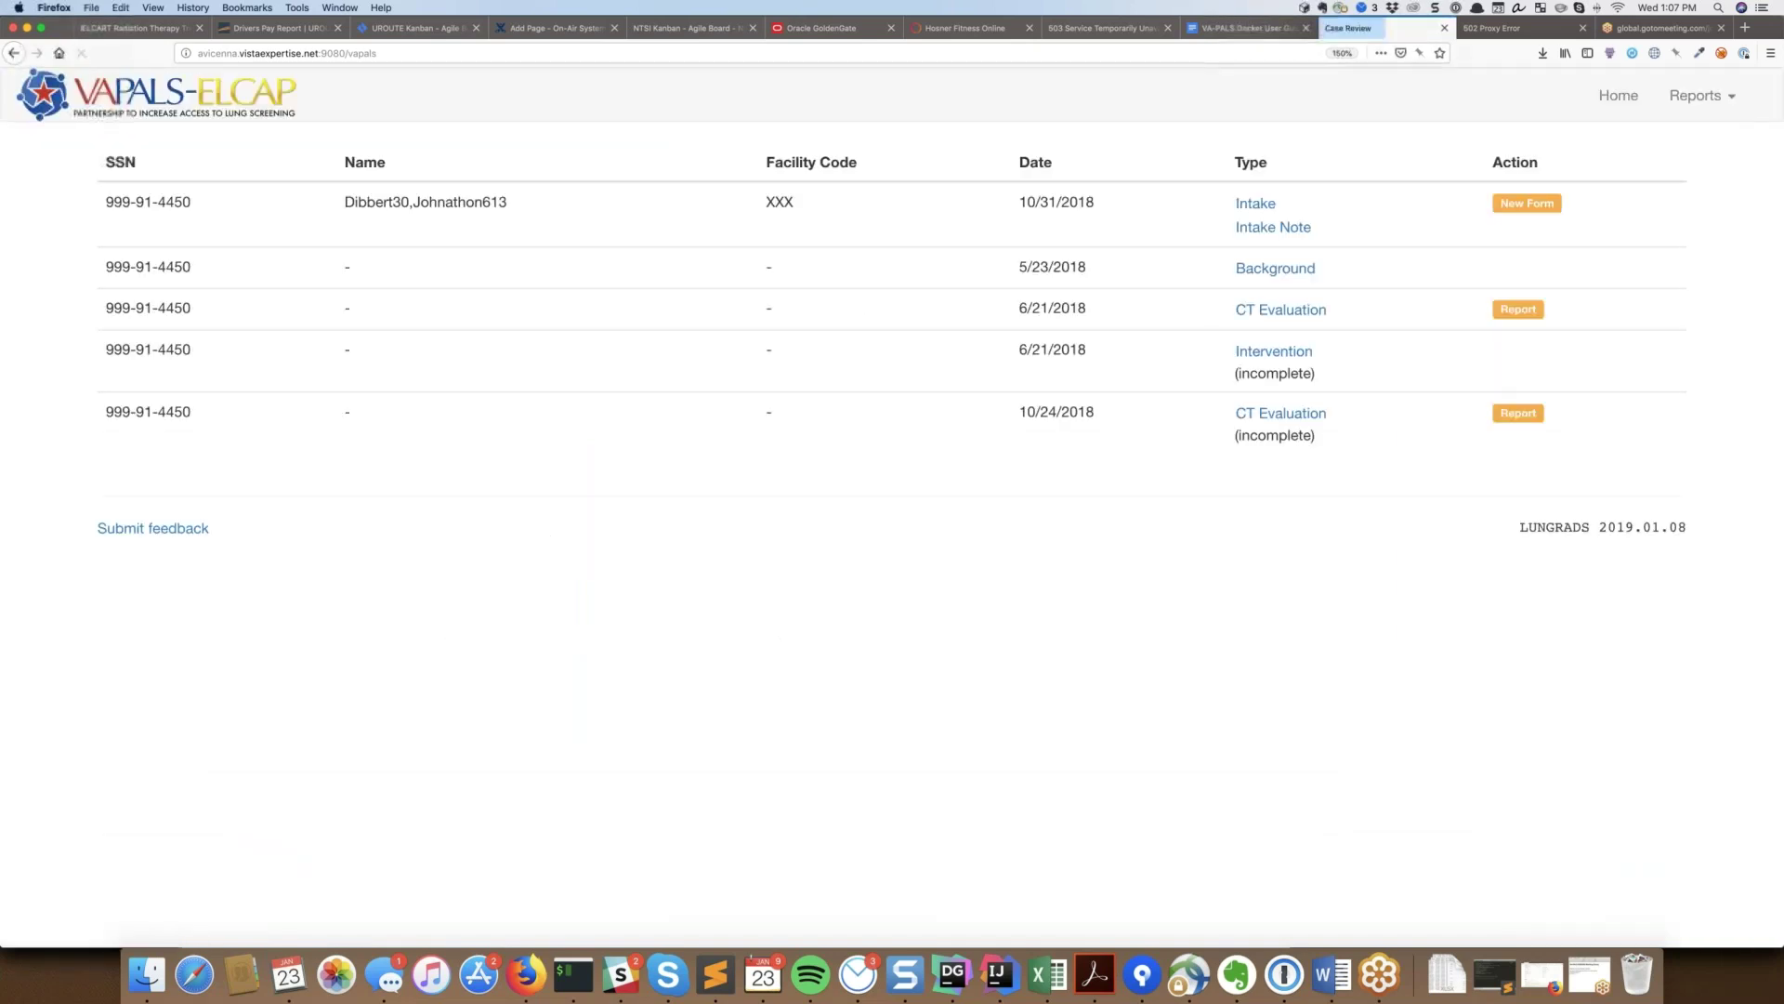
# Reopen the saved Background form and check its recorded Yes answers
pyautogui.click(1282, 269)
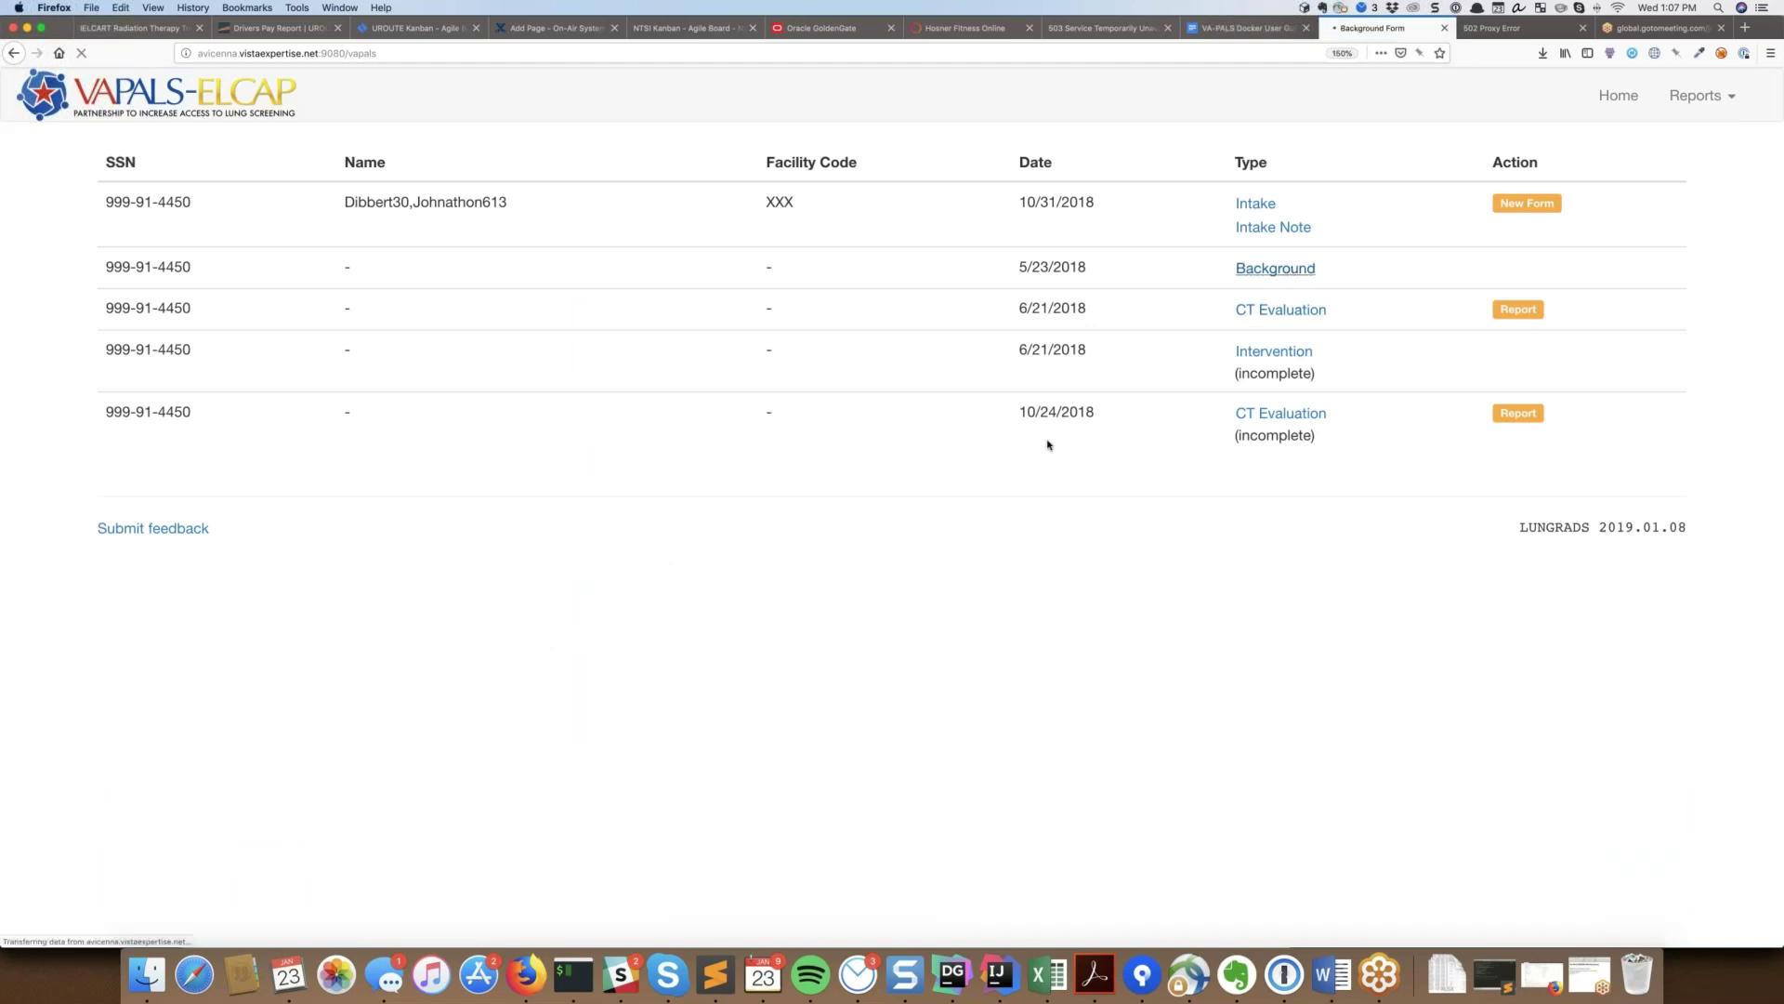
pyautogui.scroll(-5, 1052, 573)
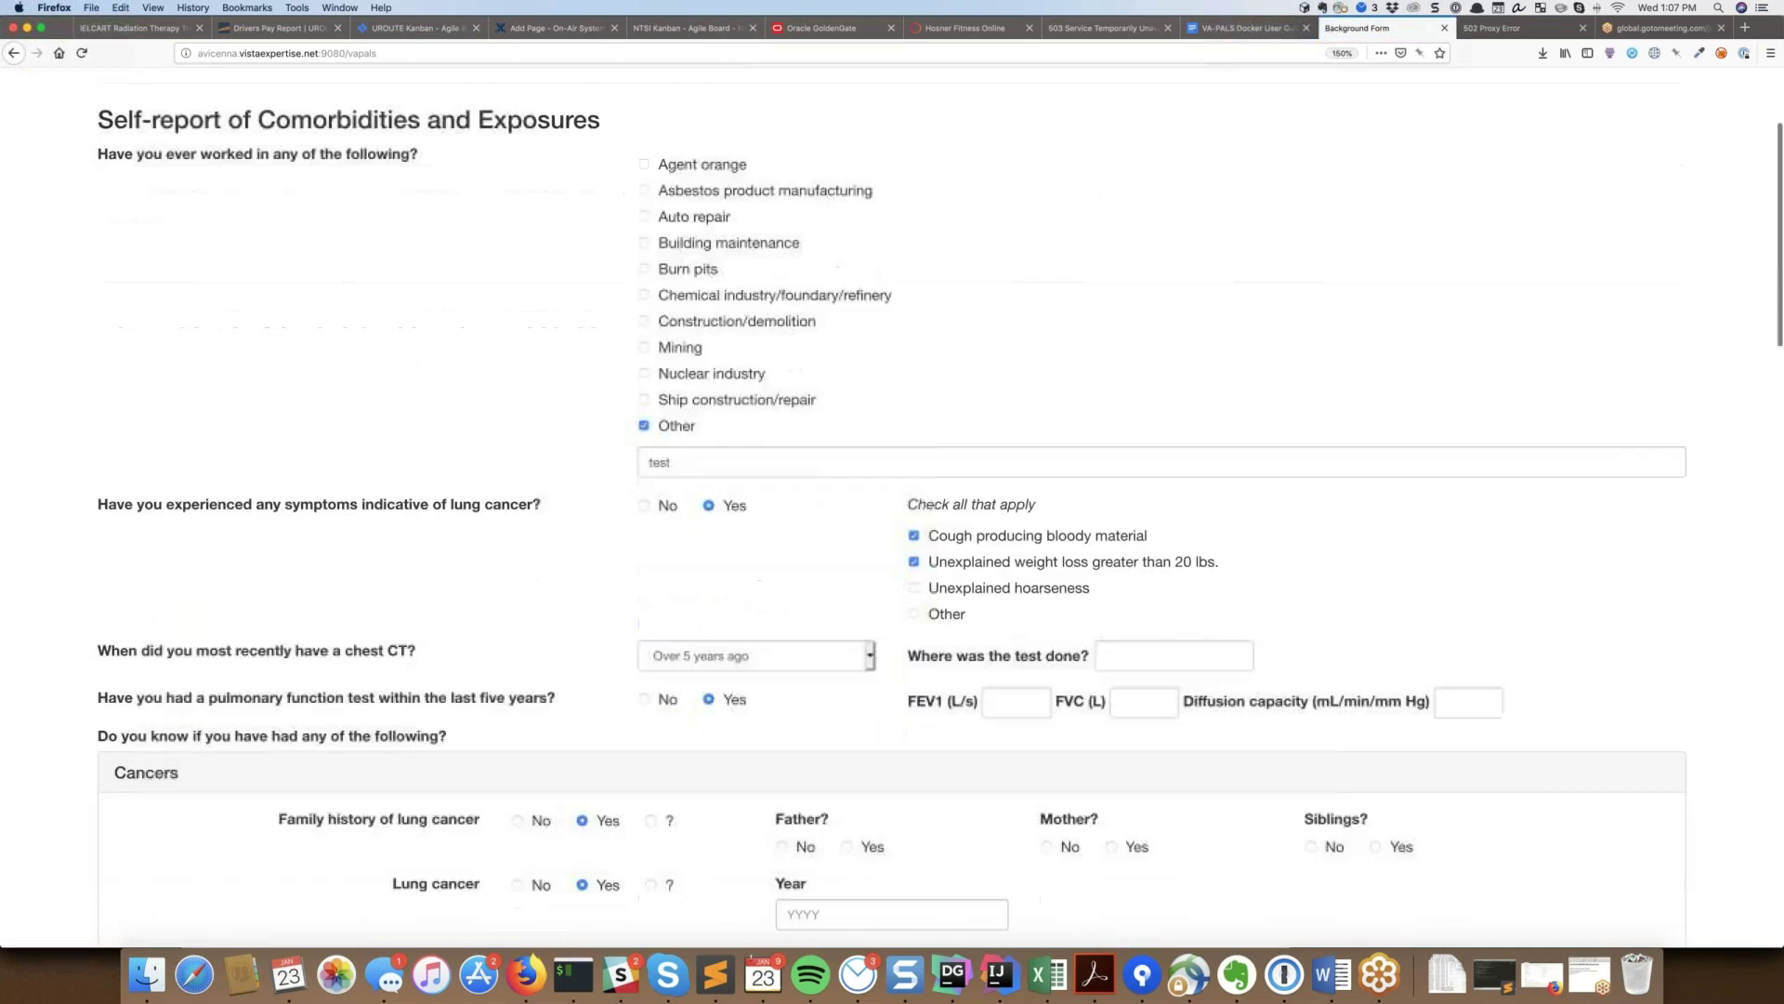
pyautogui.scroll(-6, 892, 508)
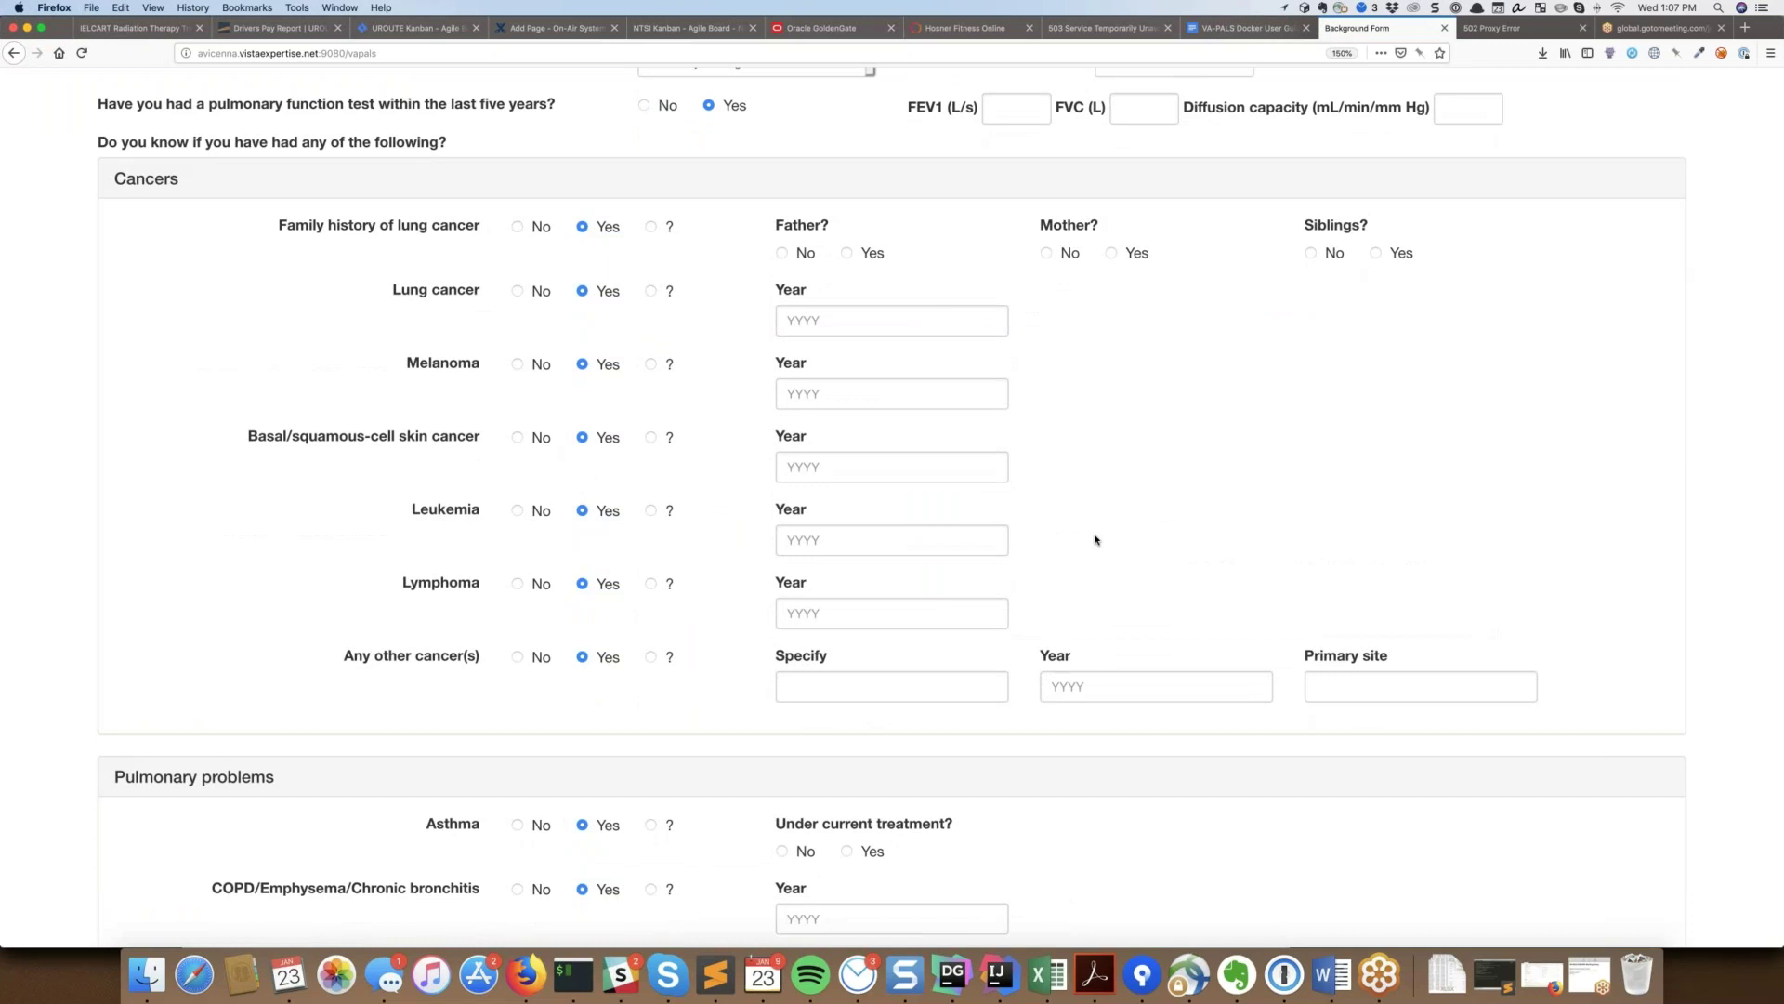
pyautogui.scroll(-1, 1095, 539)
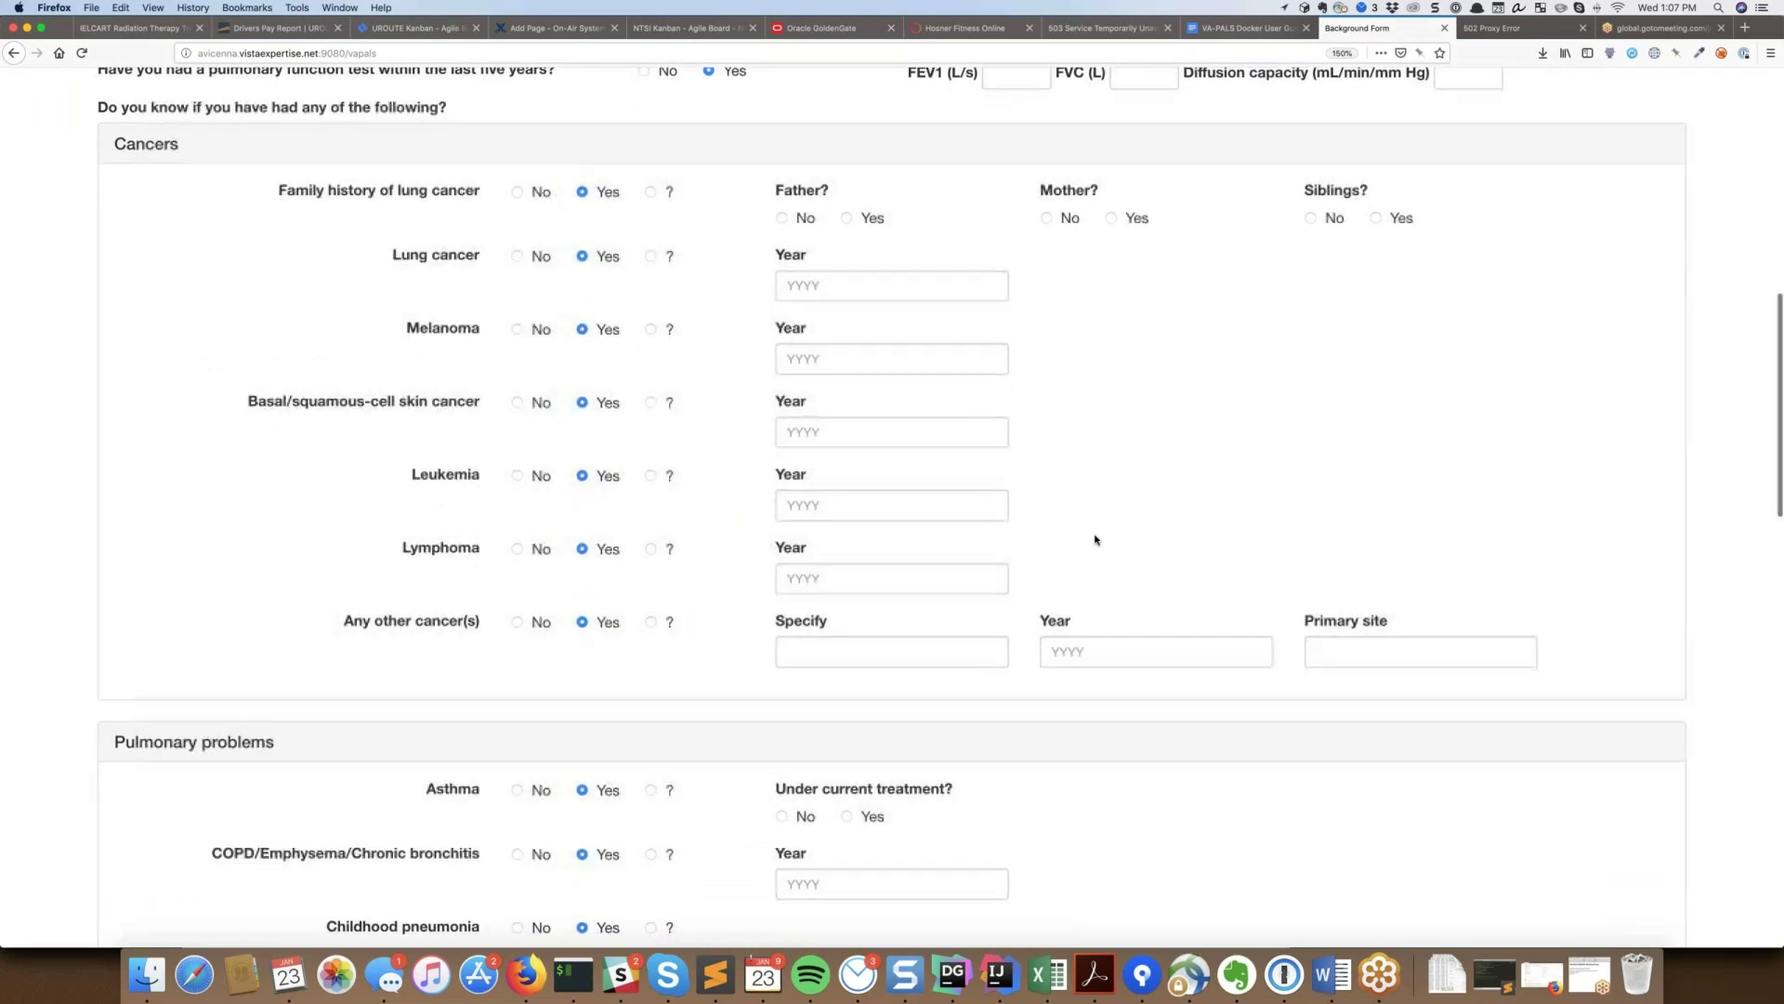
pyautogui.scroll(-4, 1096, 539)
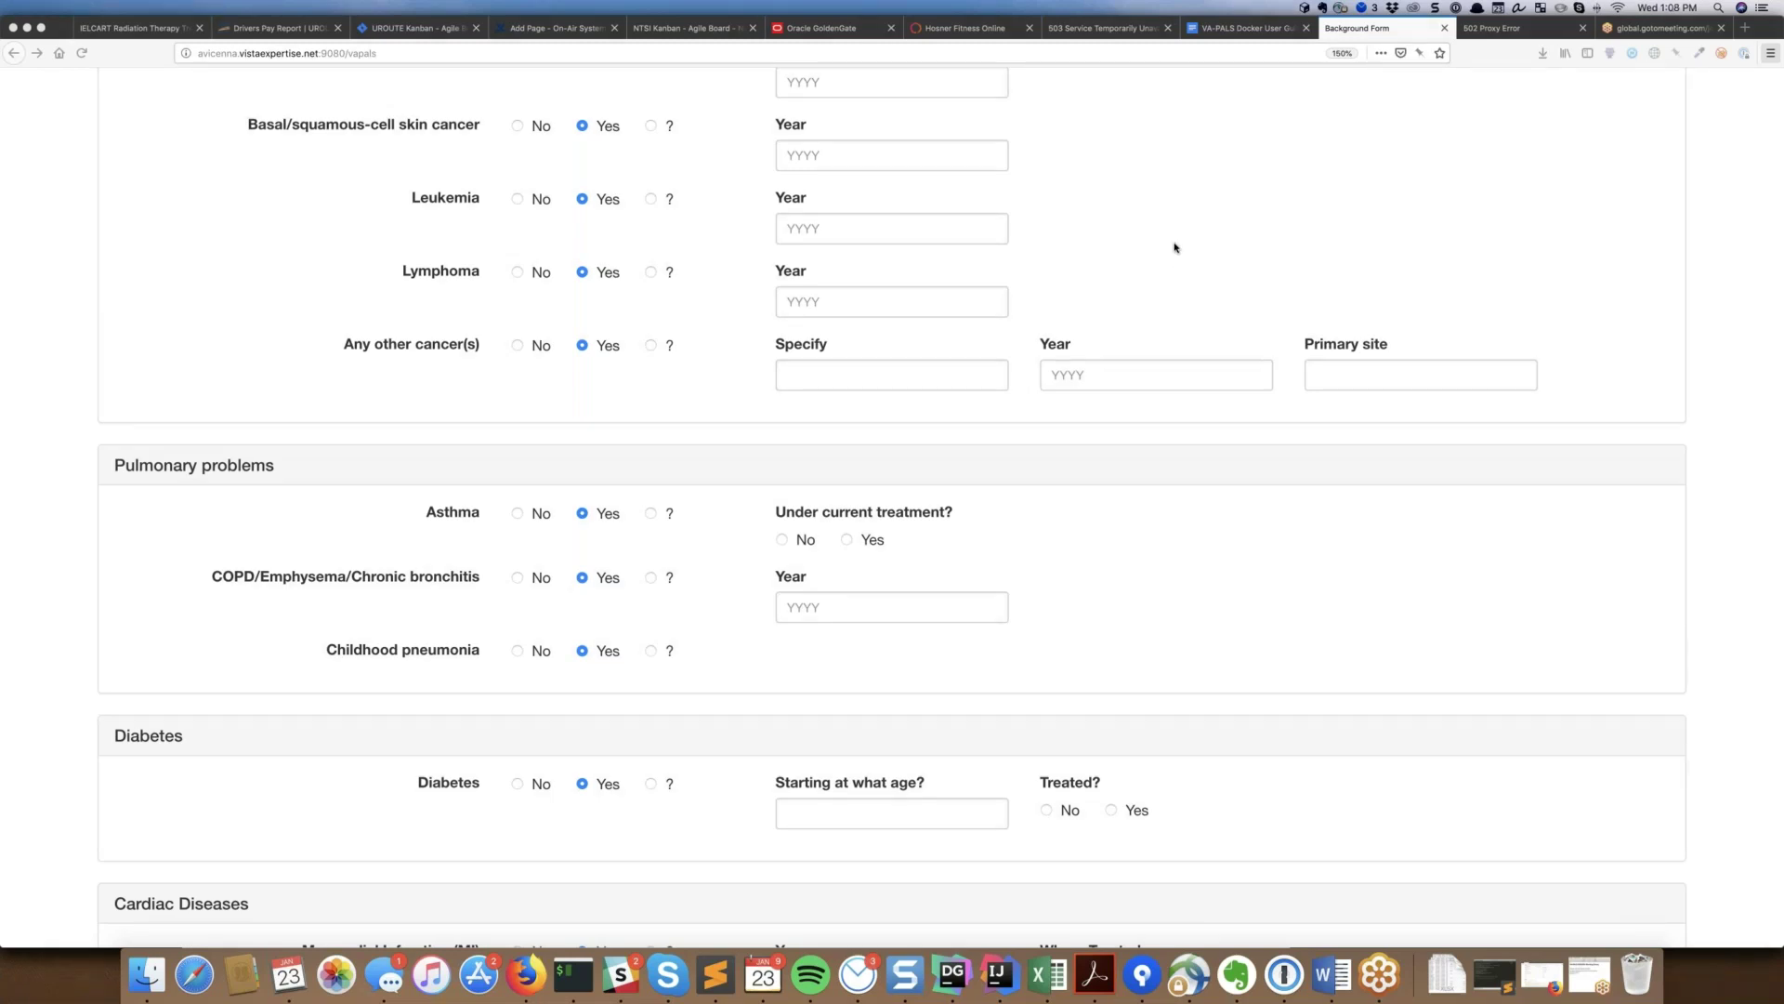
pyautogui.scroll(15, 1175, 247)
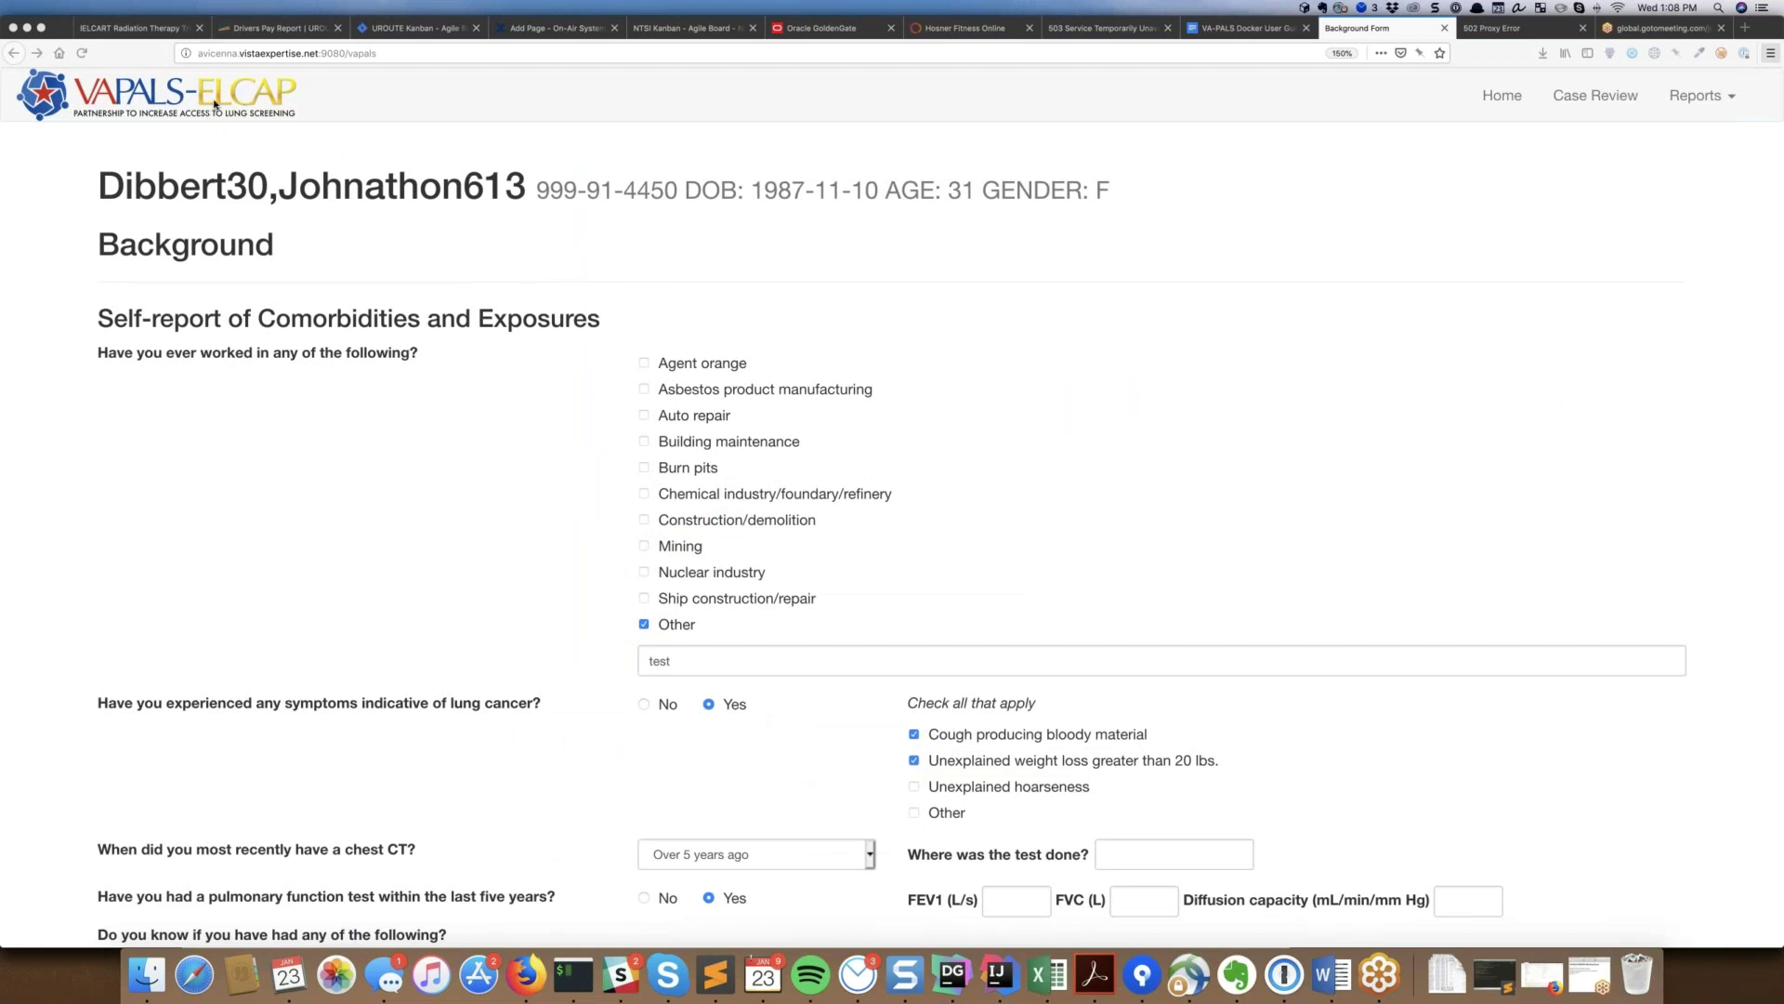
# From Home, look up an unregistered 'di' patient and confirm registering them
pyautogui.click(214, 104)
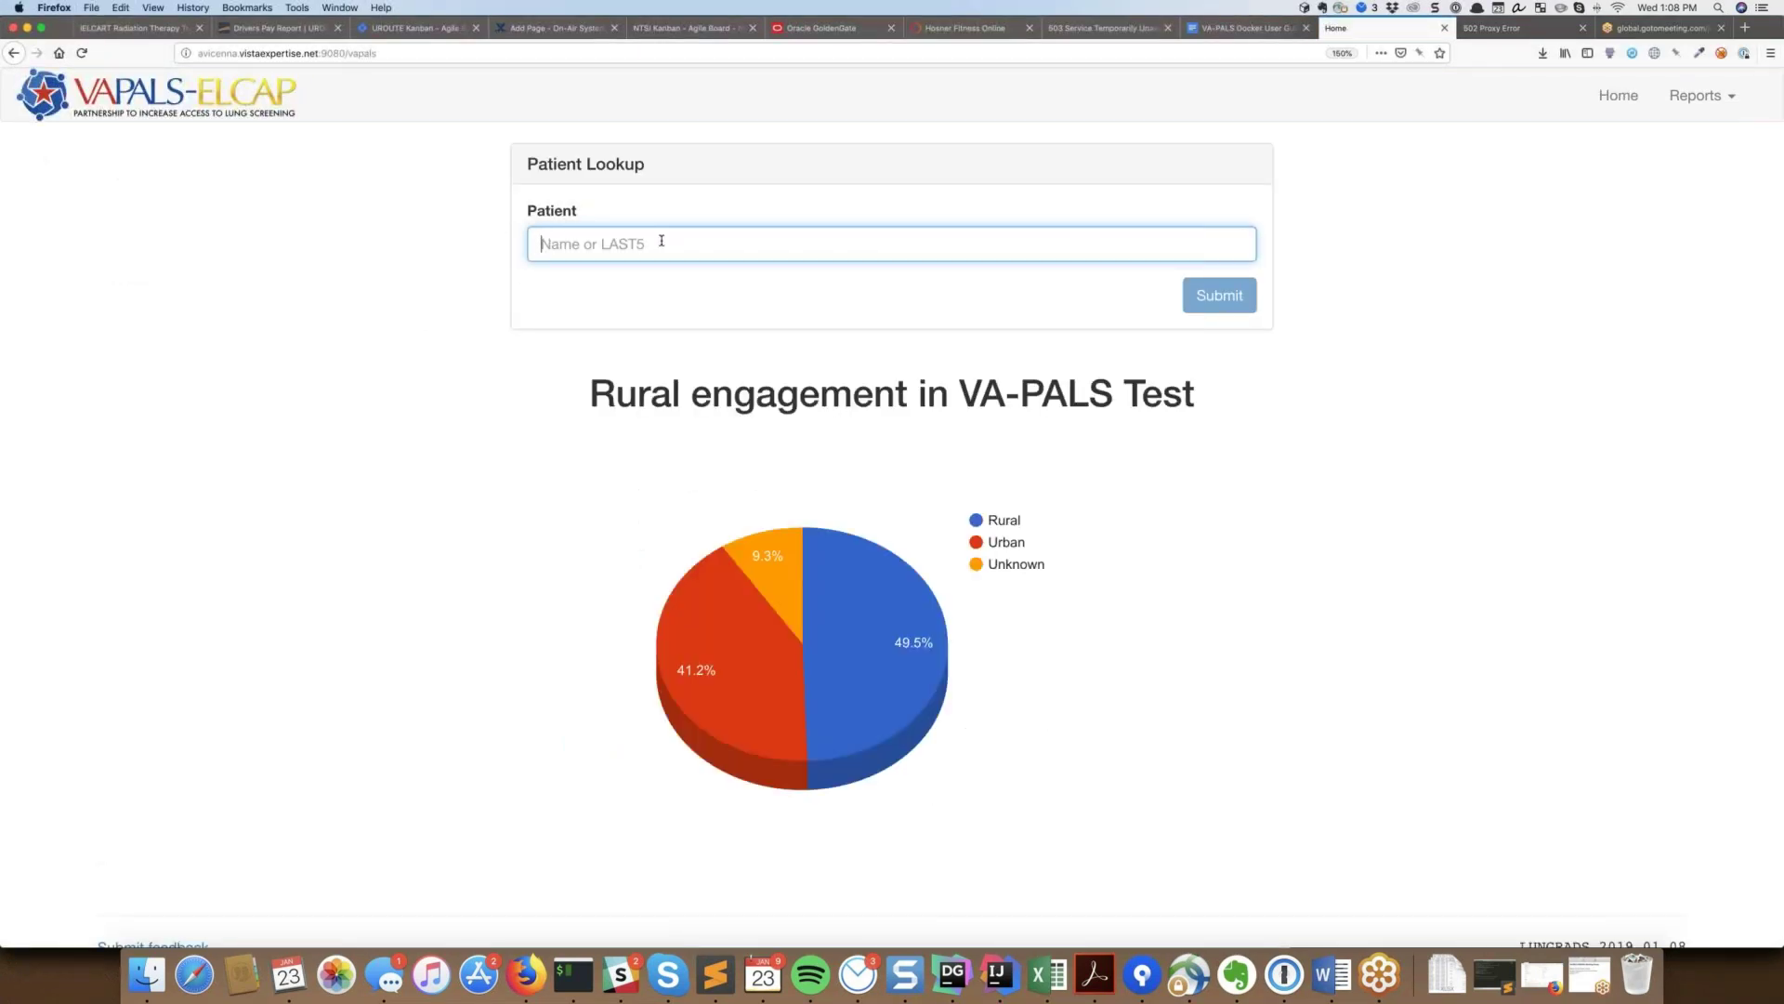
pyautogui.write('di')
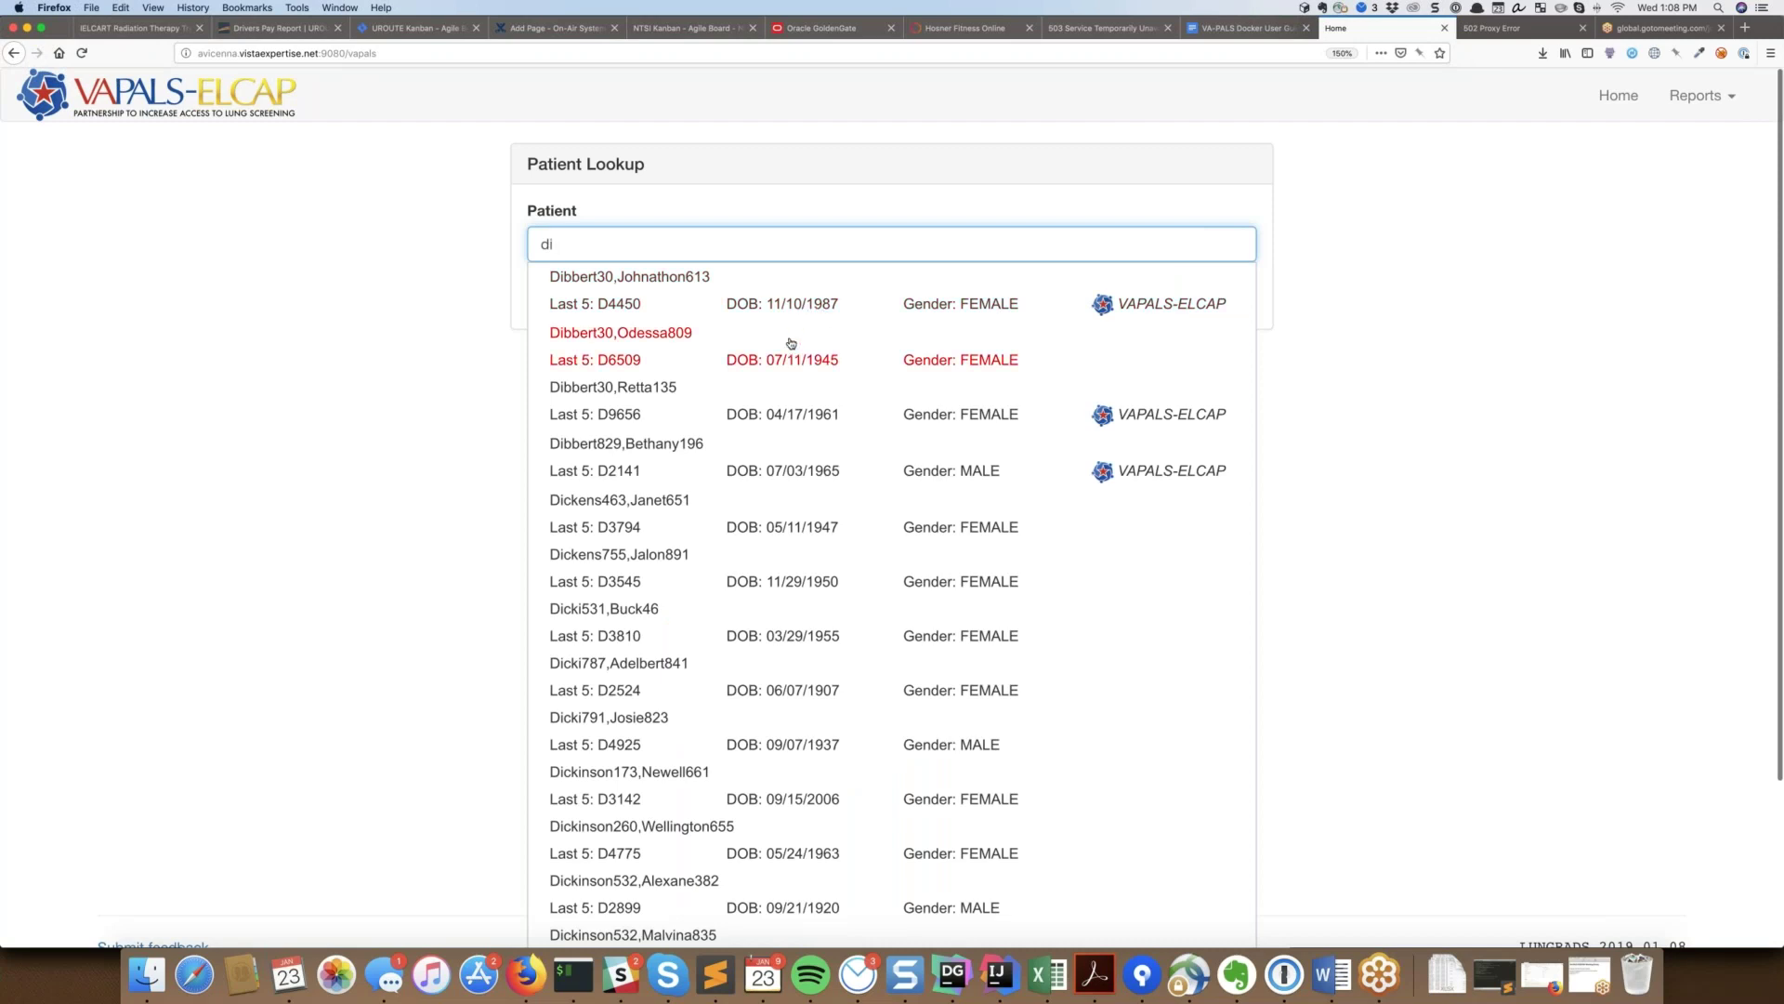
pyautogui.click(595, 362)
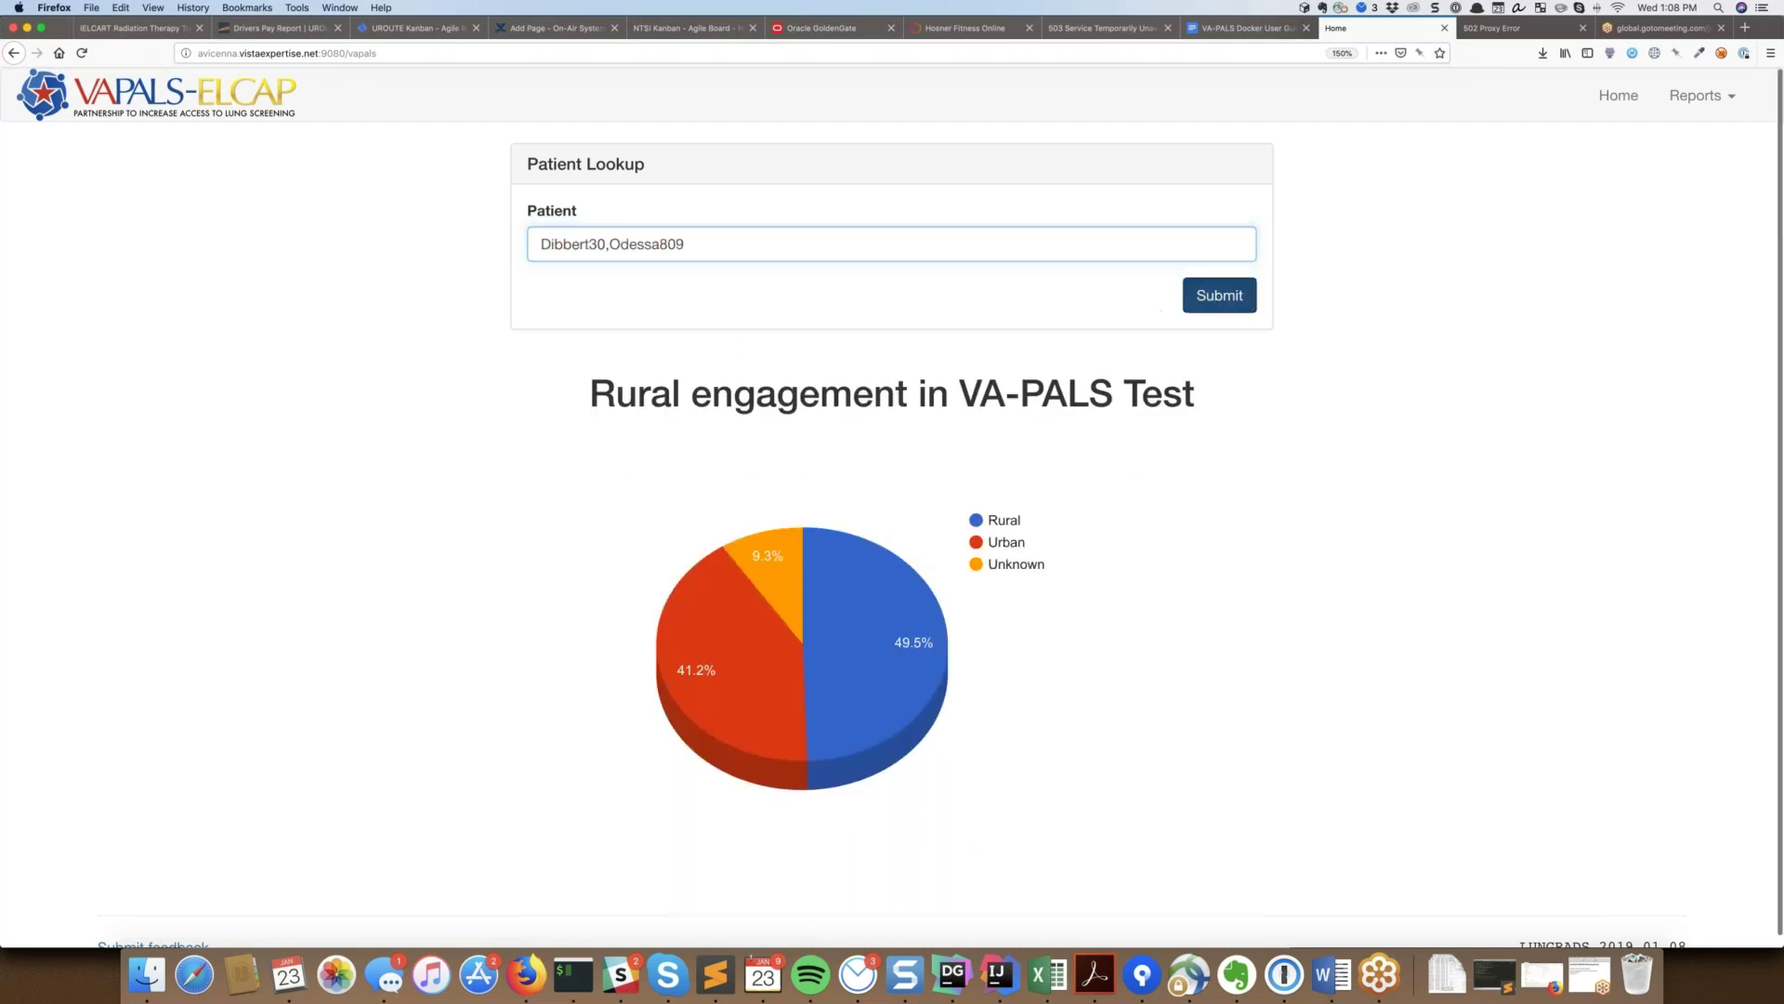
pyautogui.click(1208, 296)
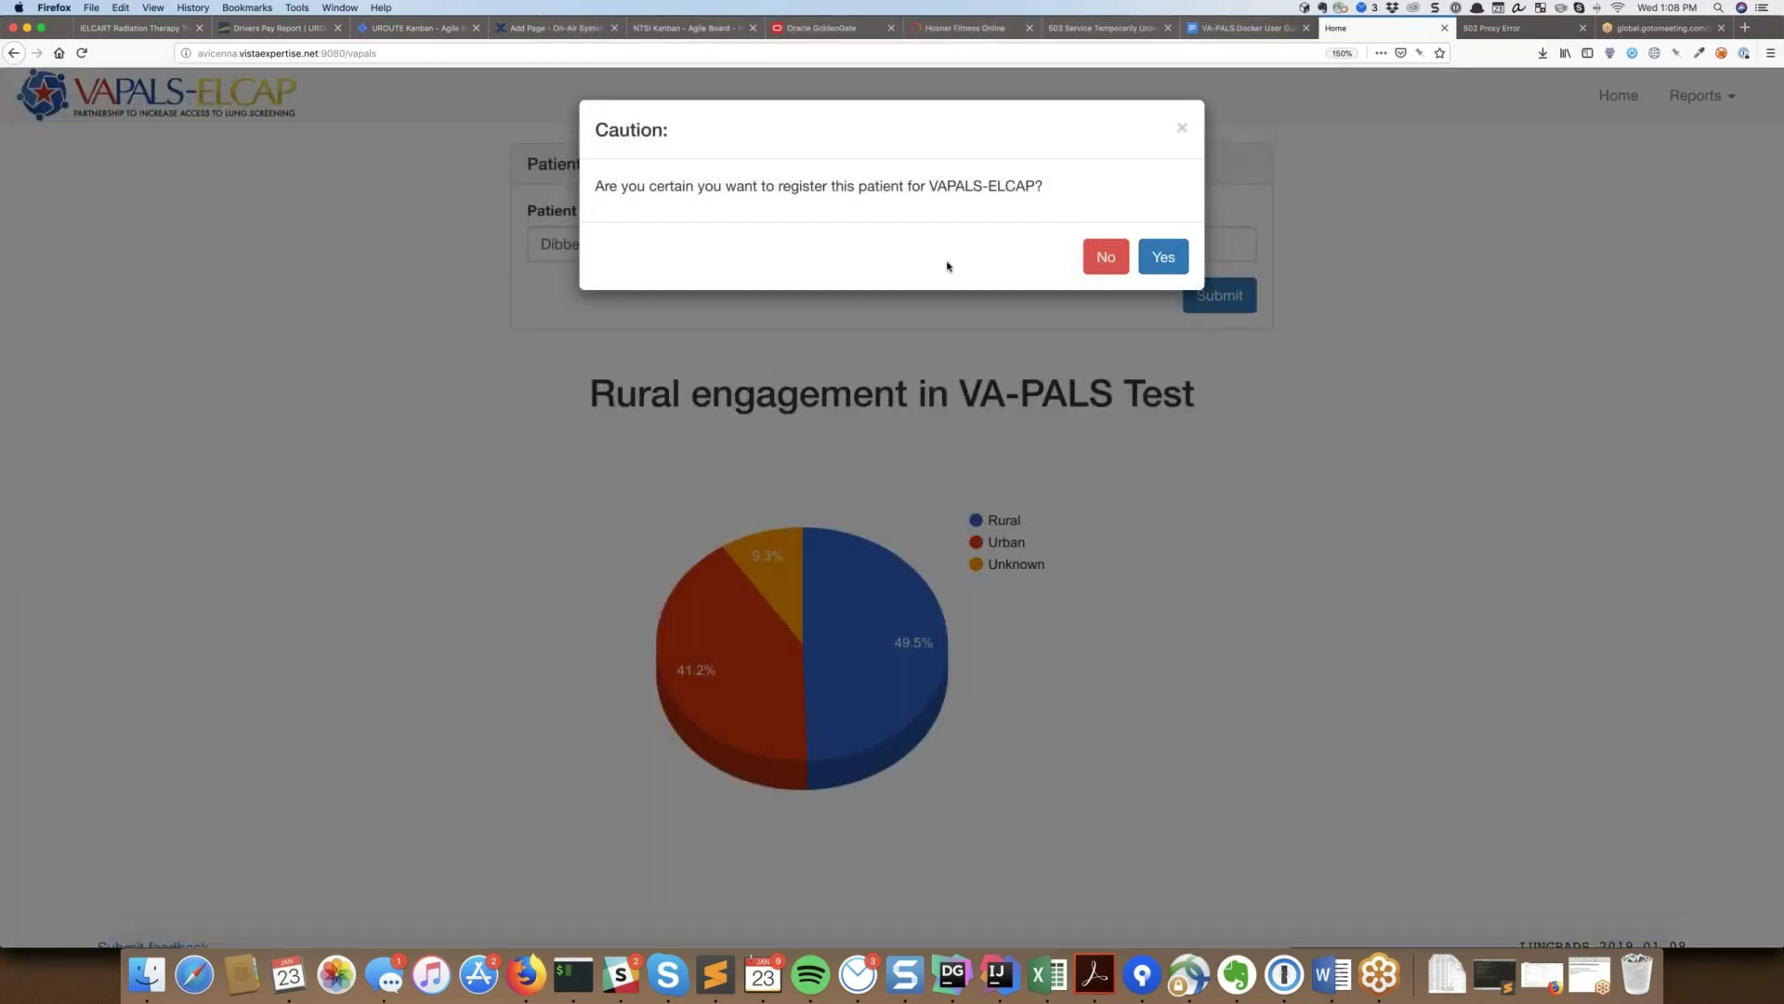
pyautogui.click(1164, 258)
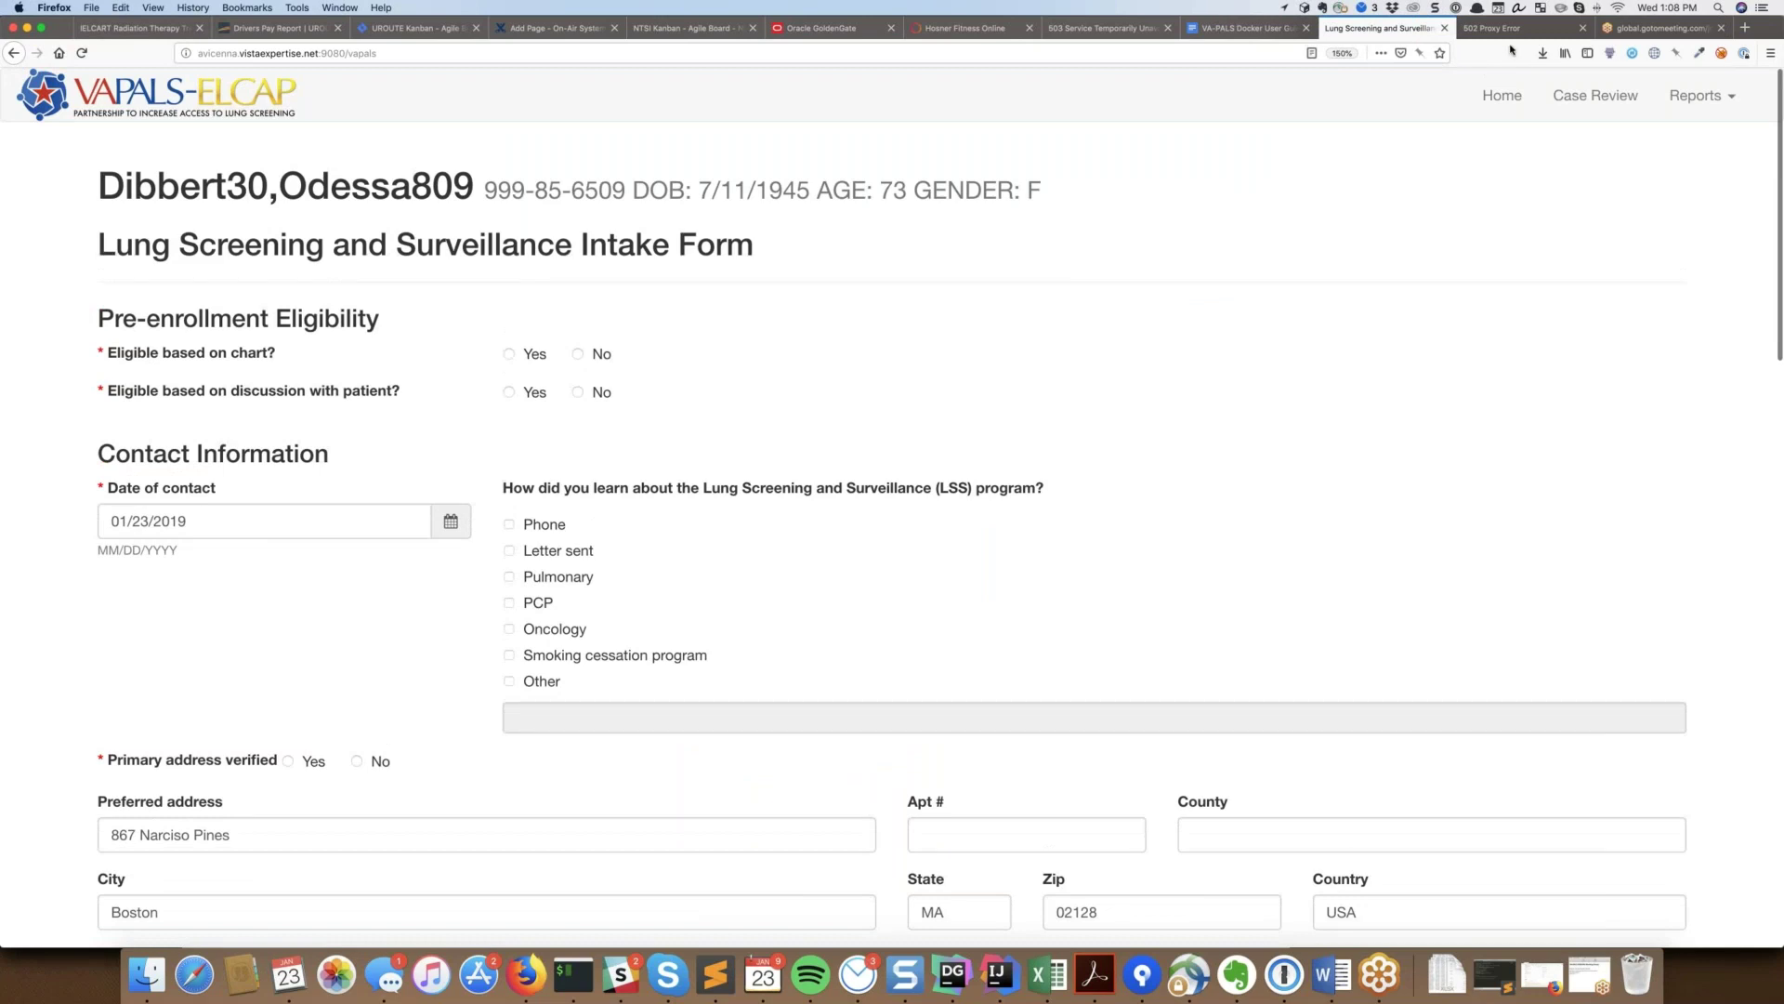
# Create a Screening Background form for the new patient and save it blank
pyautogui.click(1592, 101)
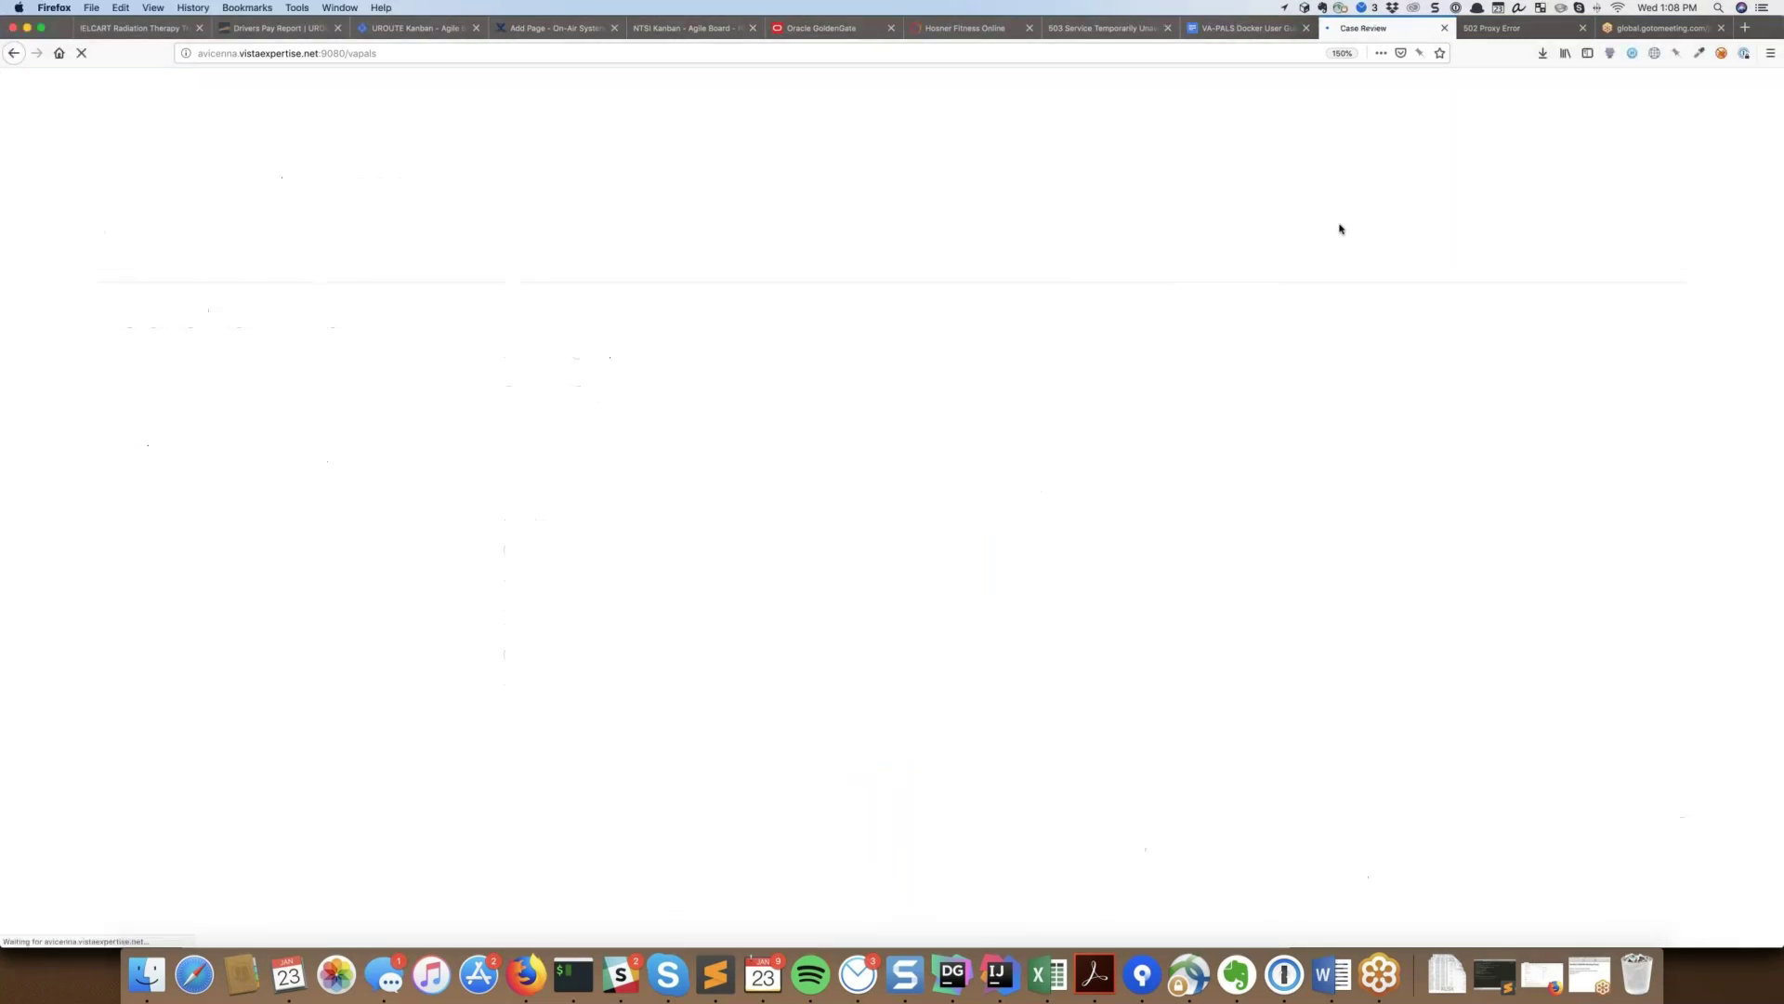
pyautogui.click(1514, 205)
pyautogui.click(498, 244)
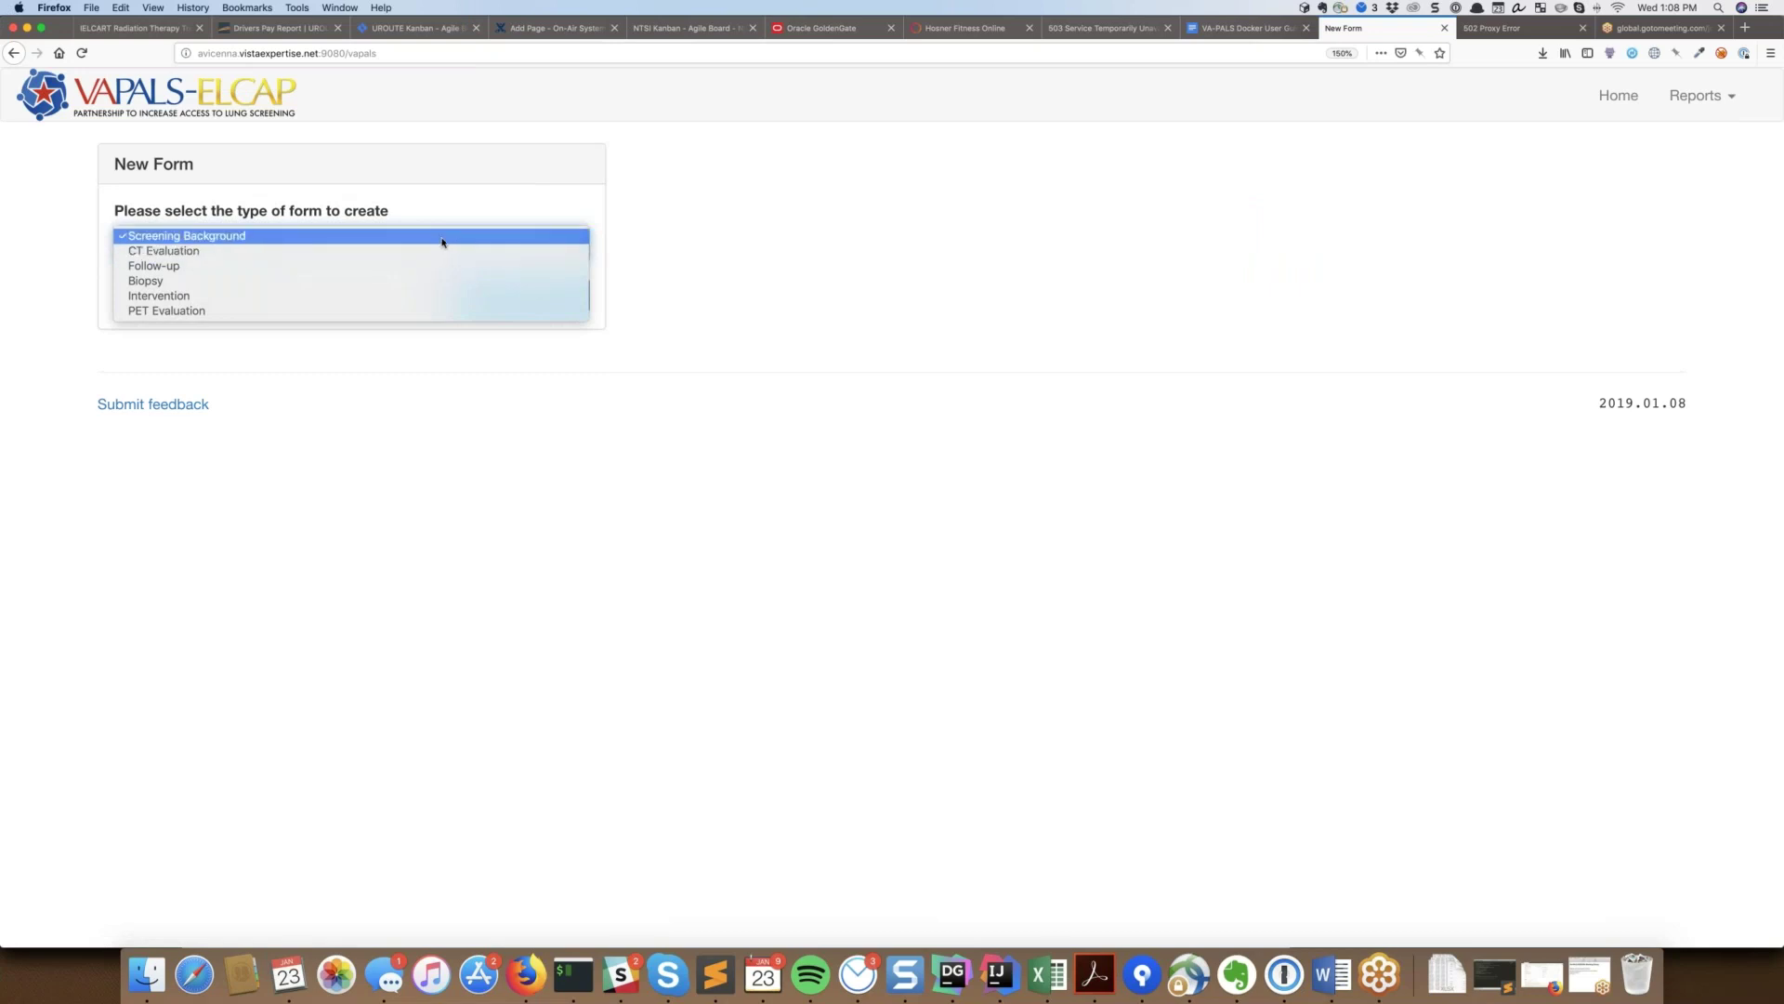
pyautogui.click(395, 236)
pyautogui.click(514, 298)
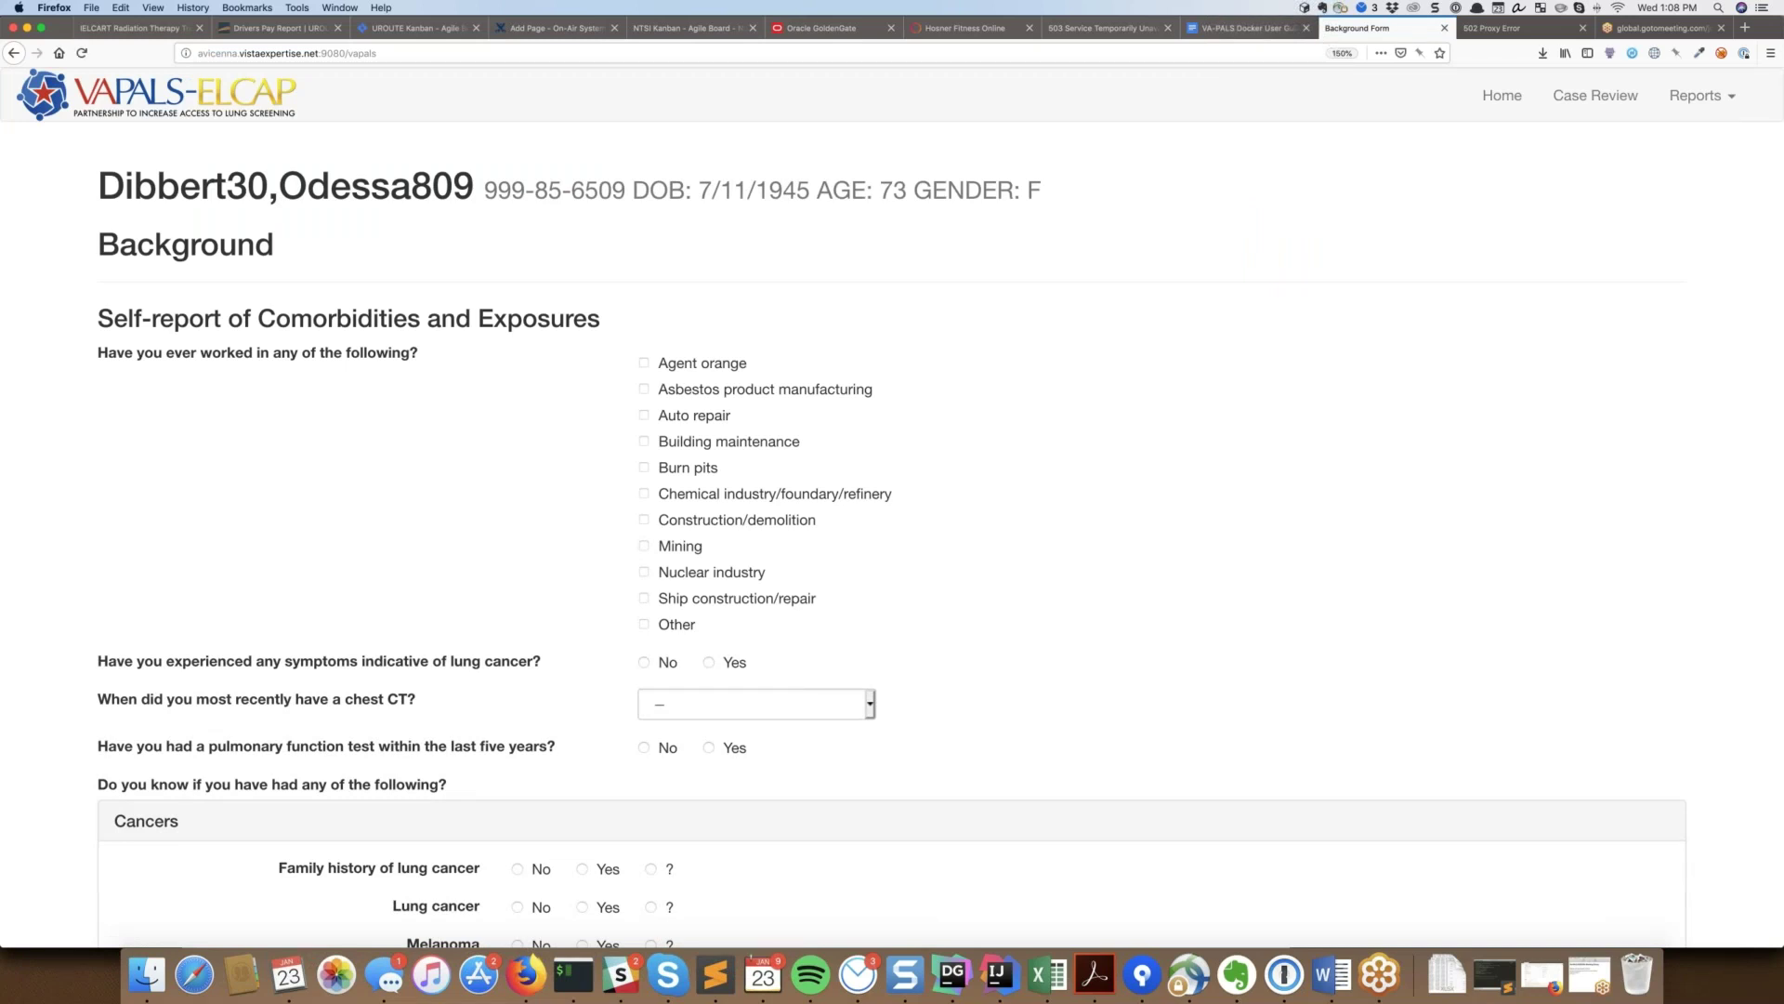
pyautogui.scroll(-15, 413, 467)
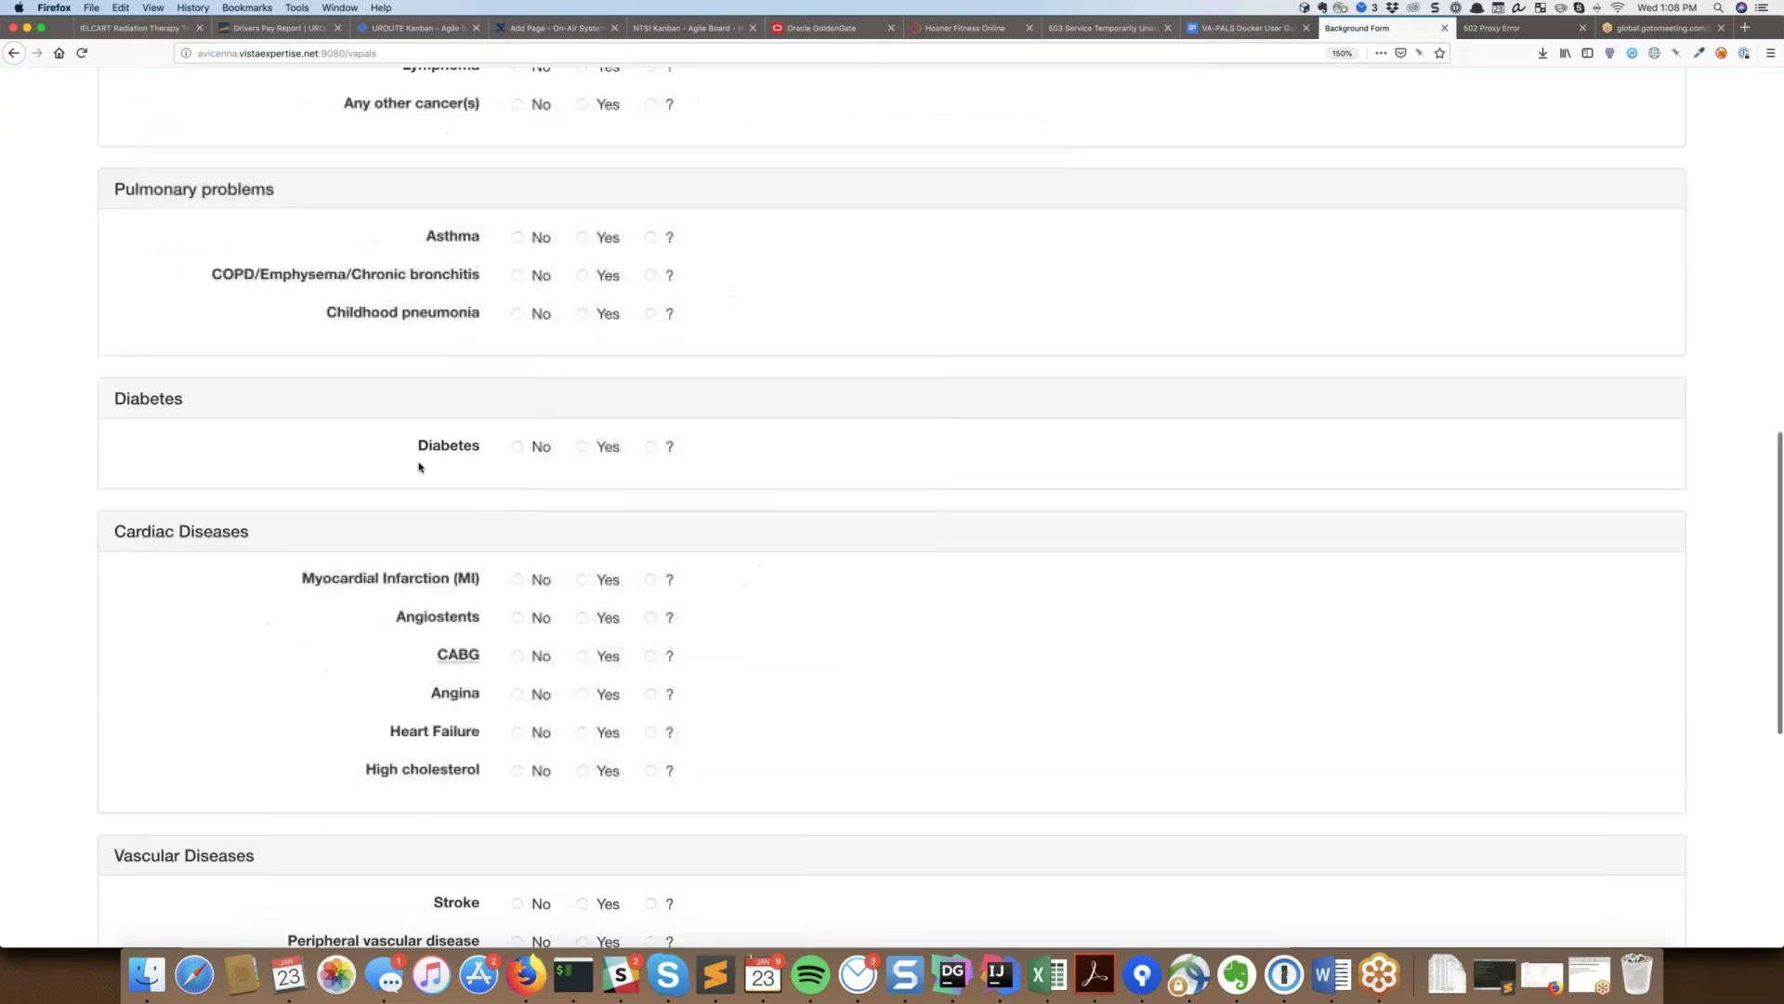
pyautogui.click(156, 865)
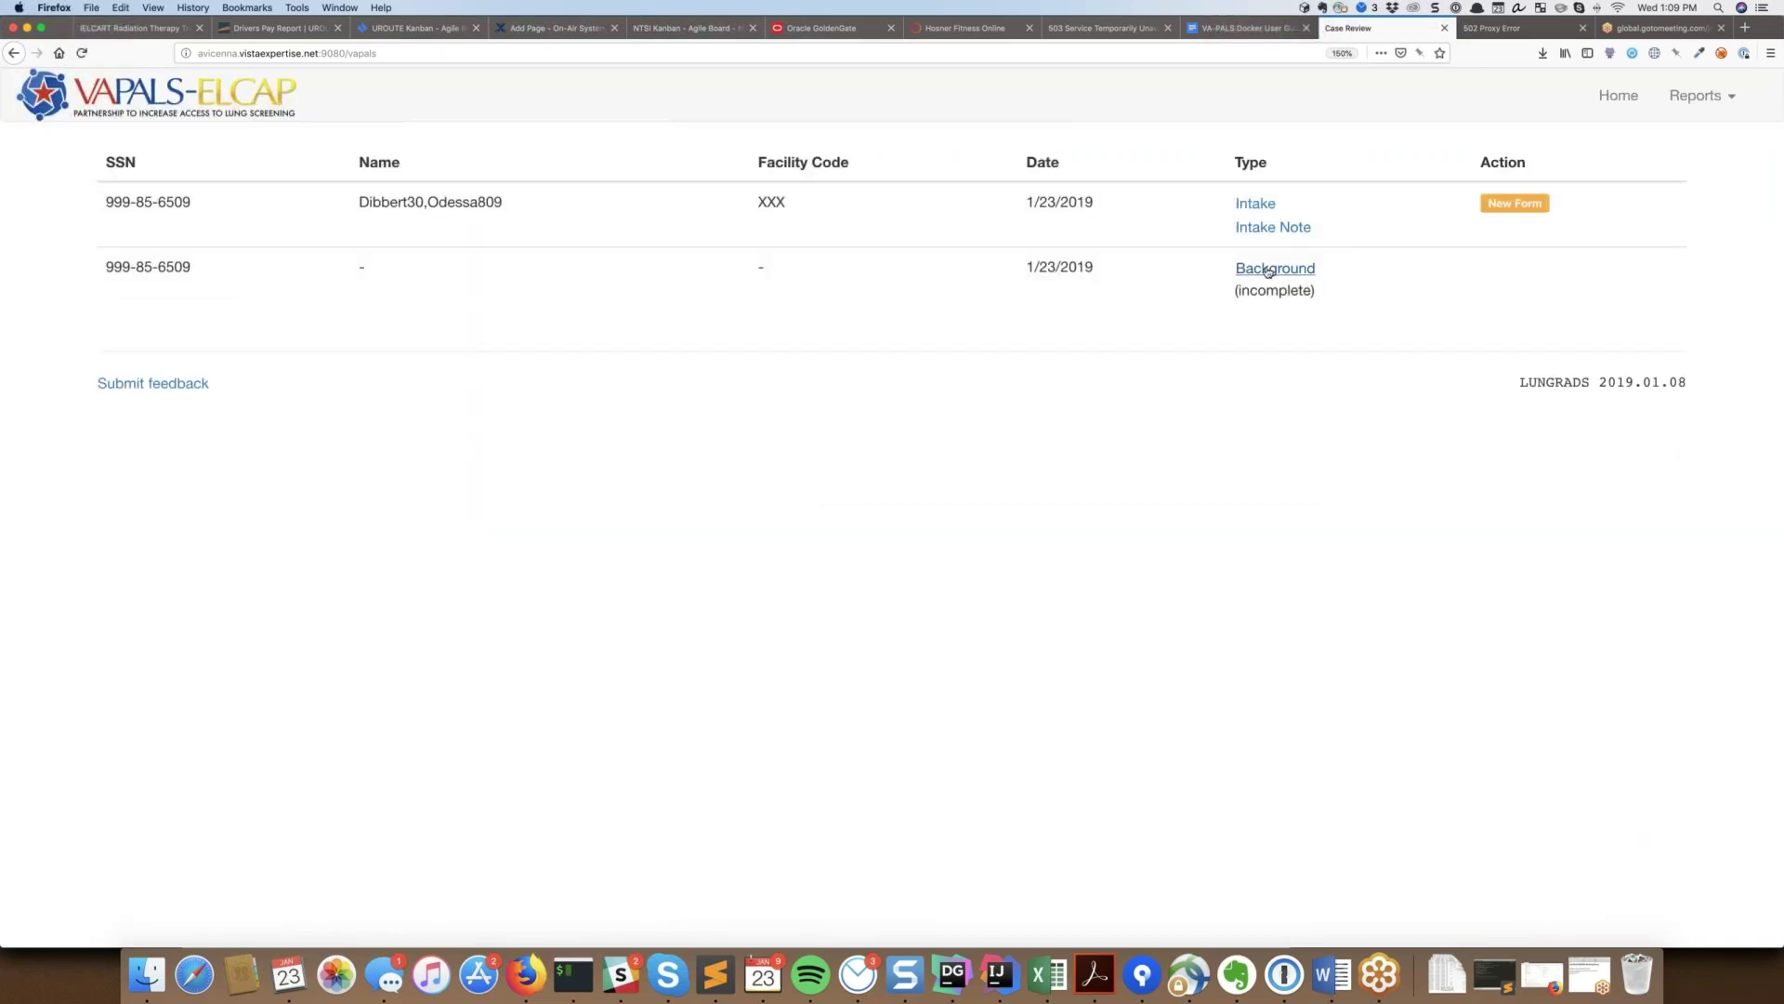
# Open the new patient's incomplete Background form from the Case Review list
pyautogui.click(1268, 270)
# Lower the computer's sound volume
pyautogui.press('XF86AudioLowerVolume')
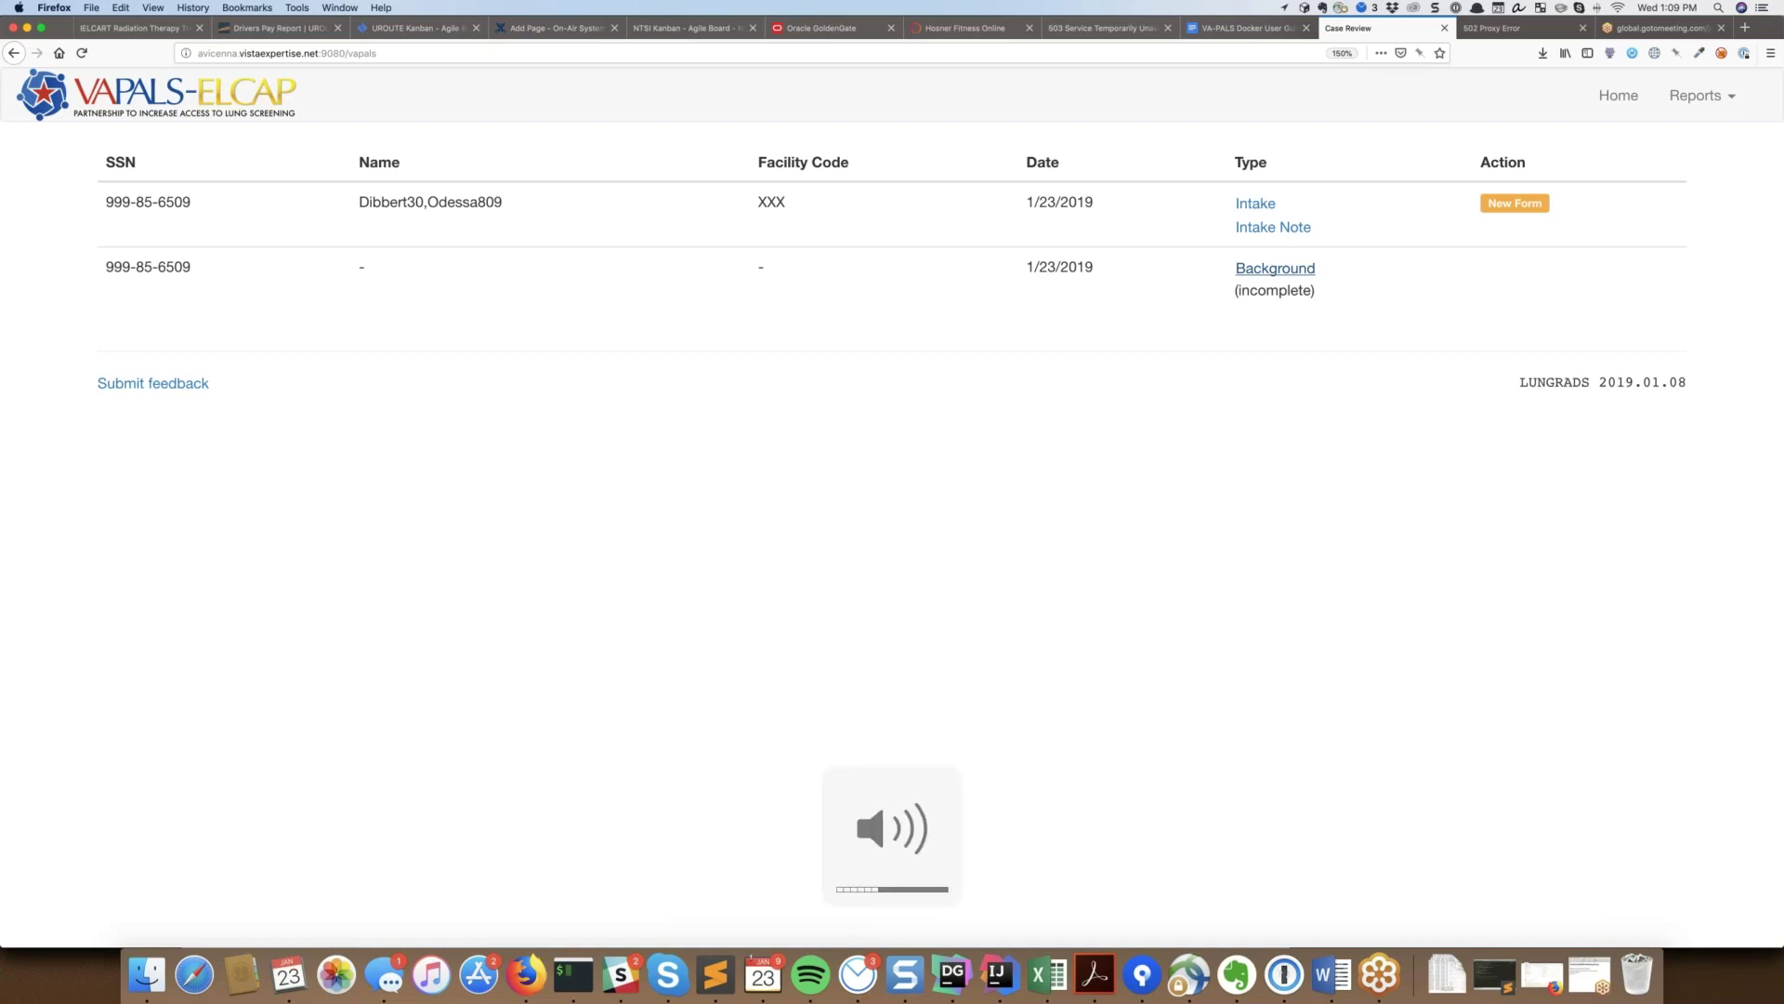